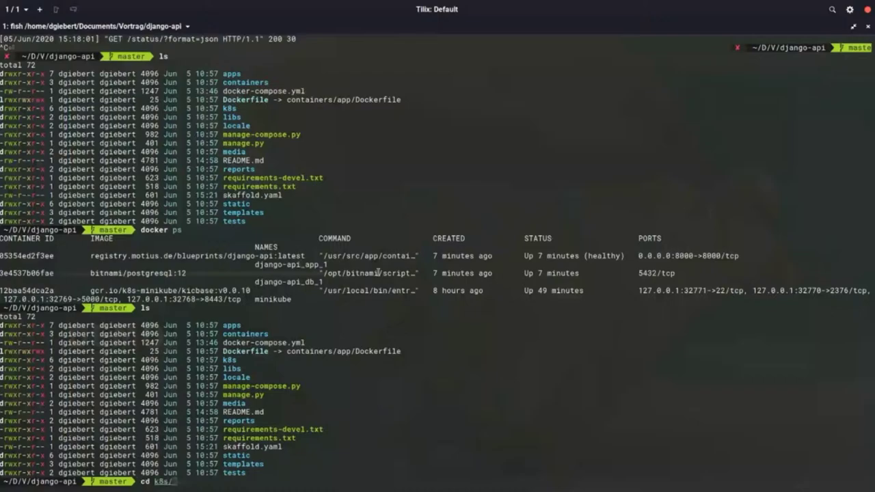
- Enter the k8s folder, list its helm, helmfile, kompose and kustomize subfolders, and open it in Code - OSS
key(Return)
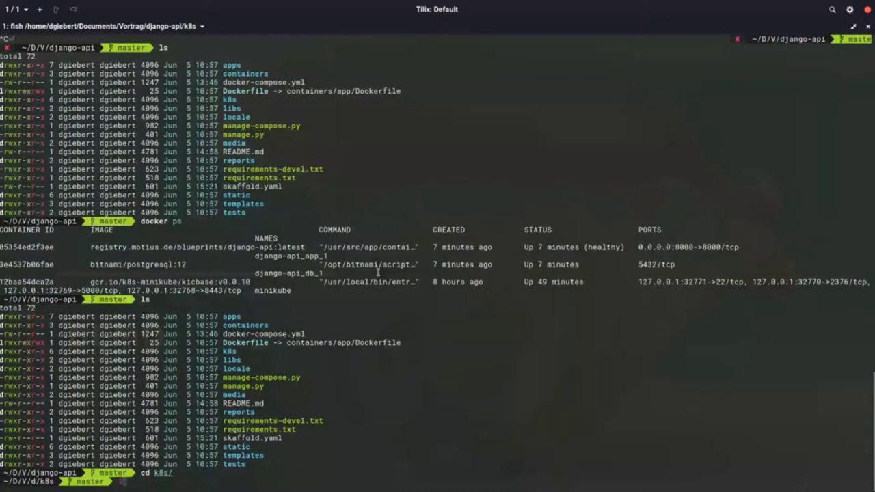
text(ls)
key(Return)
text(cd)
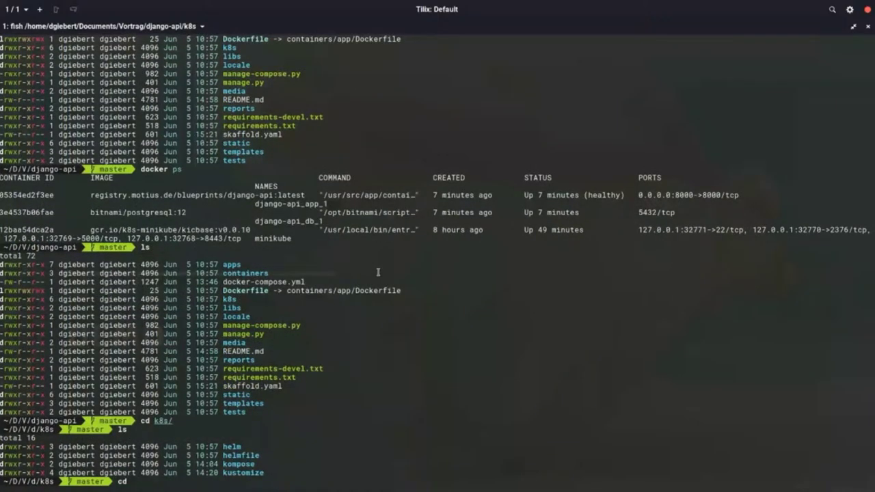
text(de .)
key(Return)
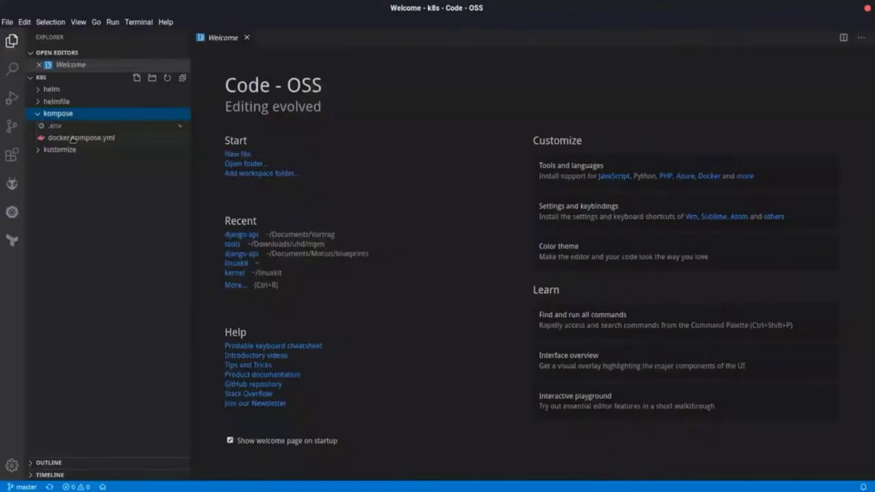
- Open kompose/docker-compose.yml, dismiss the Minikube upgrade notice, and select the kompose convert command
click(81, 137)
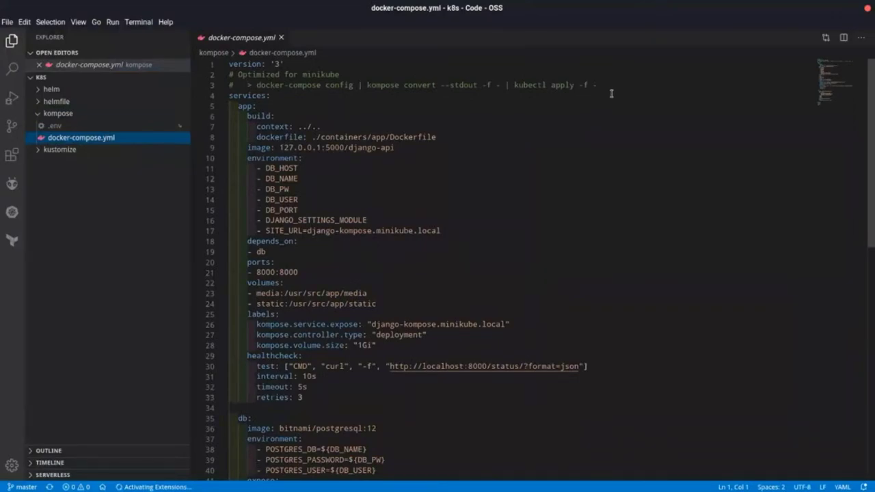
drag(598, 84, 257, 85)
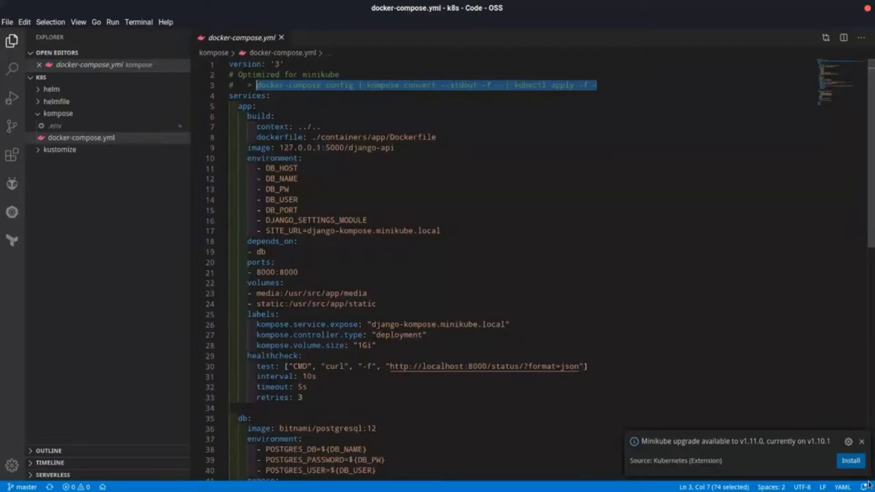
click(861, 441)
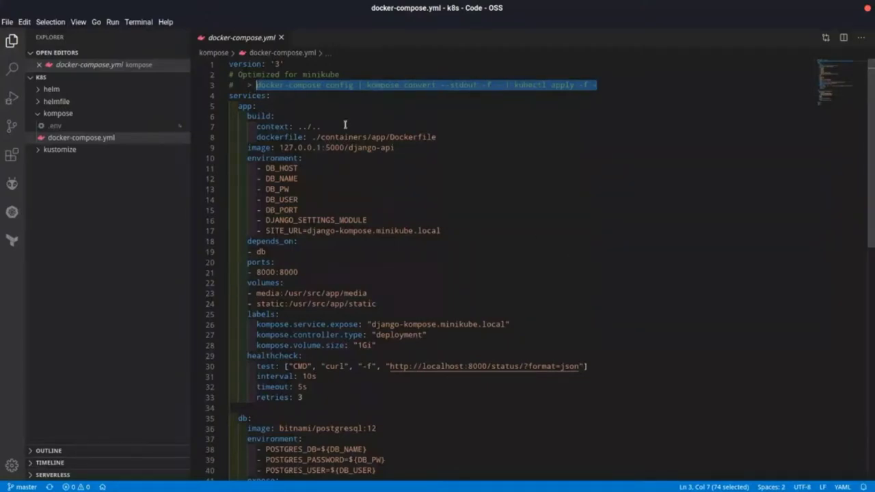
click(294, 118)
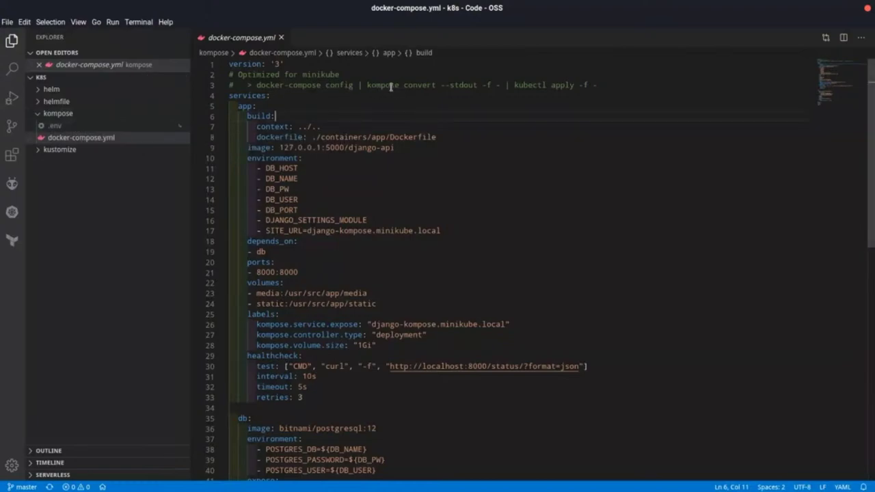
drag(367, 85, 434, 88)
key(ctrl+c)
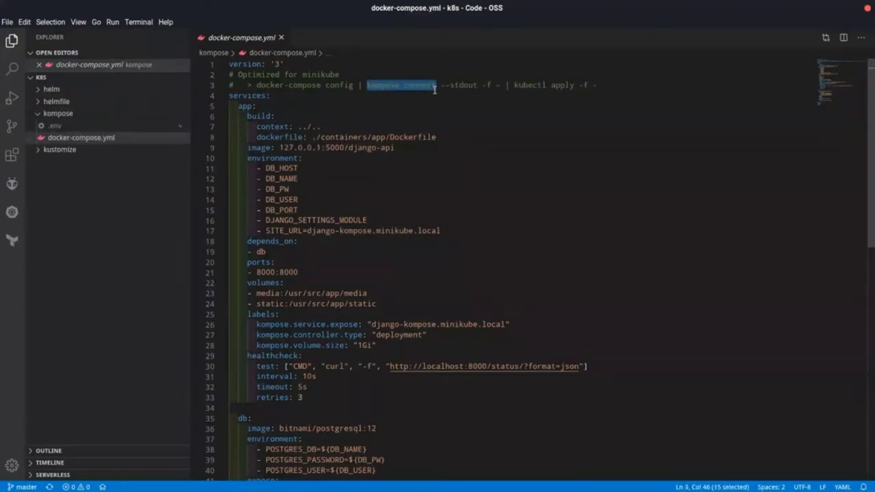
- In the kompose folder, run kompose convert and list the generated Kubernetes YAML files
key(alt+Tab)
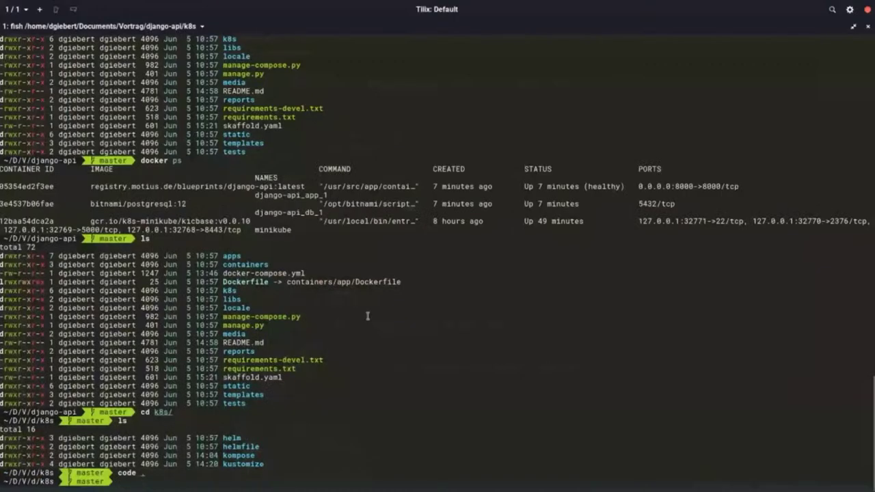
text(cd ko)
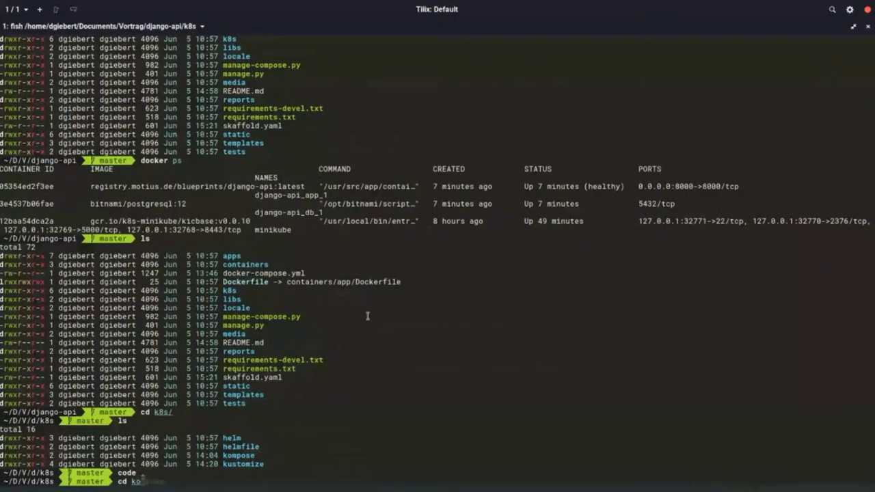
key(Tab)
key(Return)
key(ctrl+shift+v)
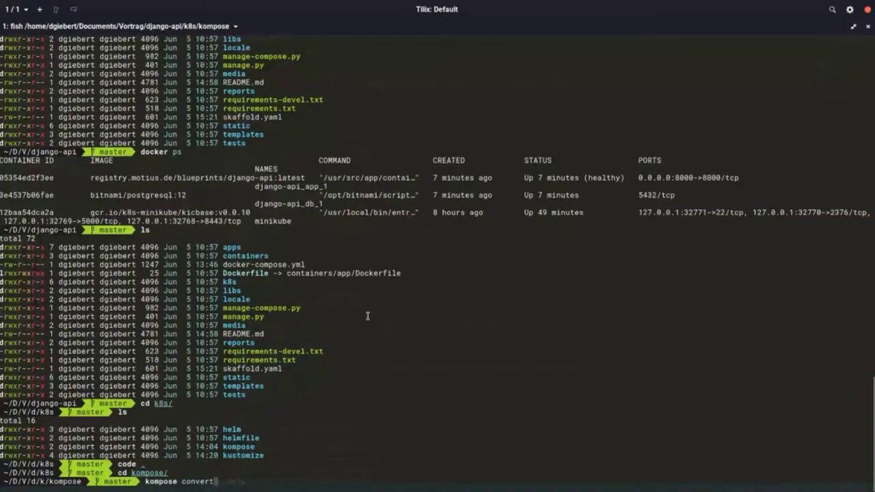
key(Return)
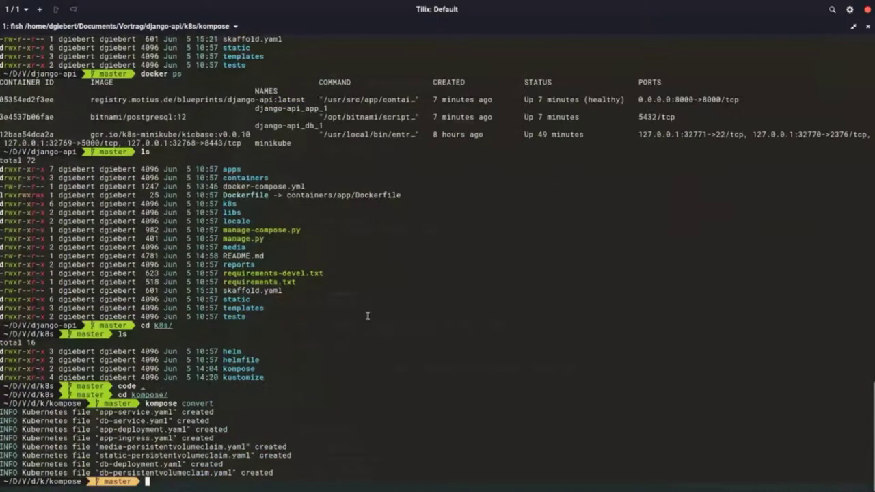
text(ls)
key(Return)
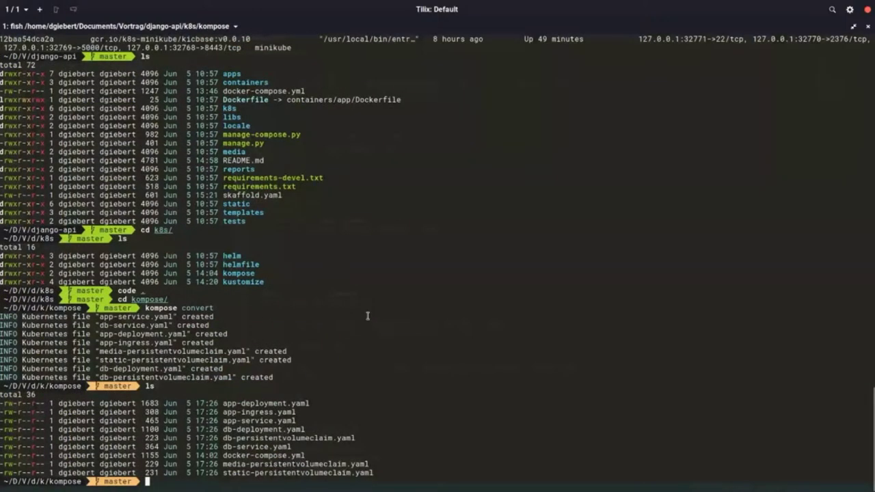
key(alt+Tab)
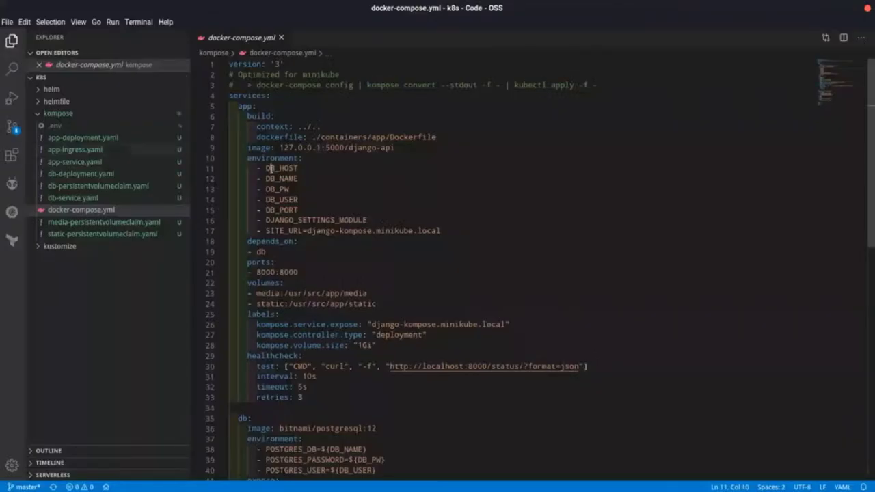
double_click(267, 168)
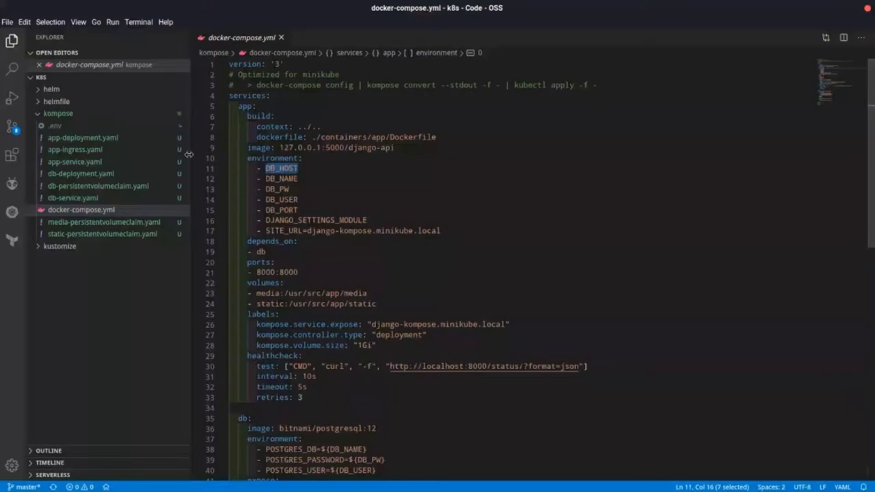
click(77, 175)
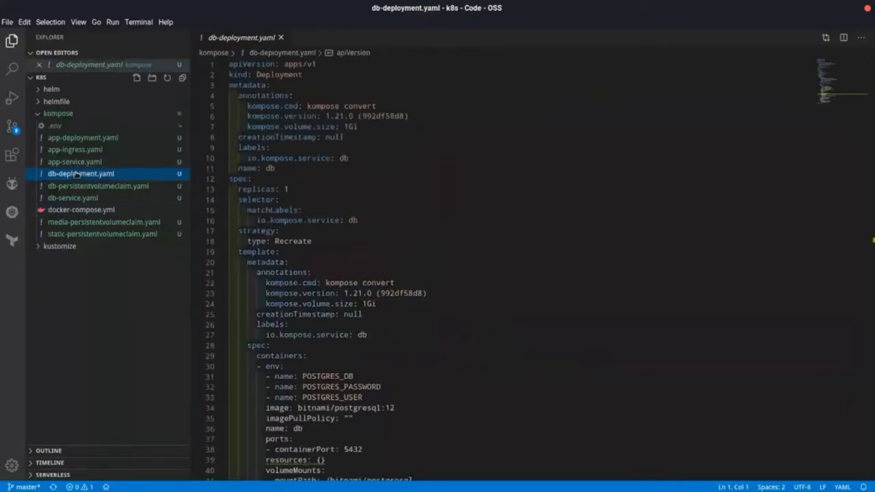
scroll(349, 199, down, 5)
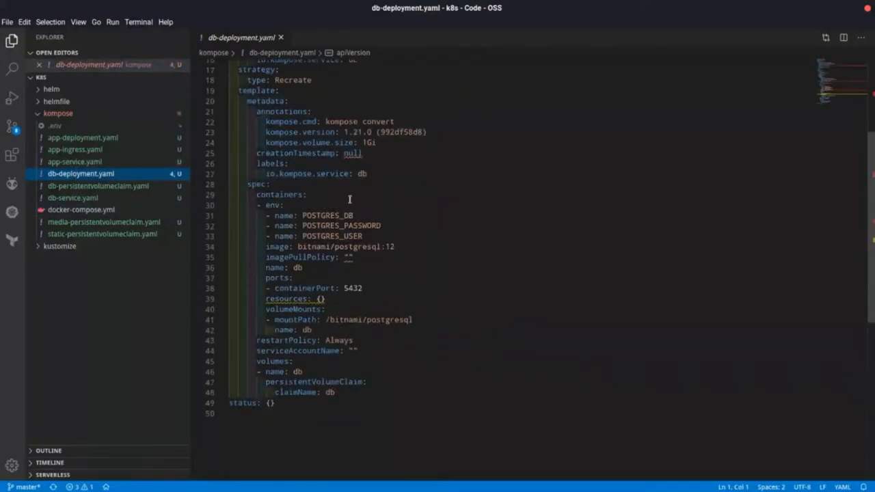
scroll(349, 199, up, 5)
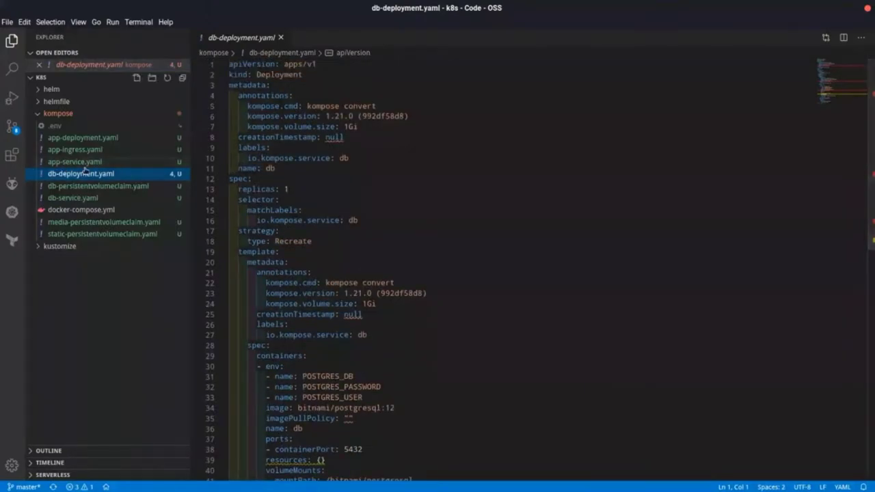
click(80, 139)
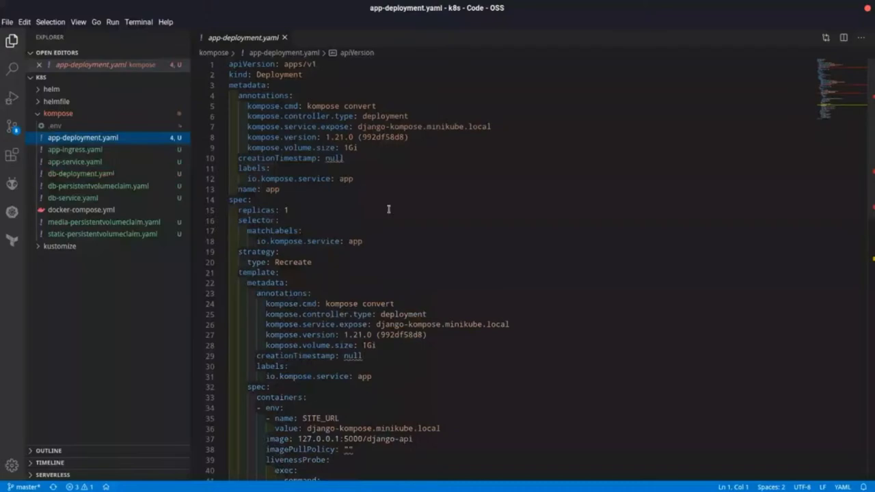
scroll(319, 278, down, 1)
scroll(319, 279, up, 1)
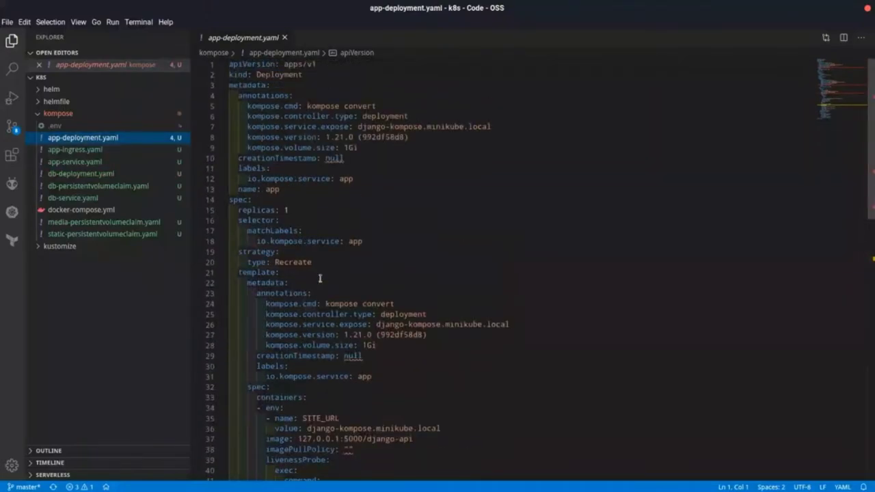
scroll(319, 278, down, 5)
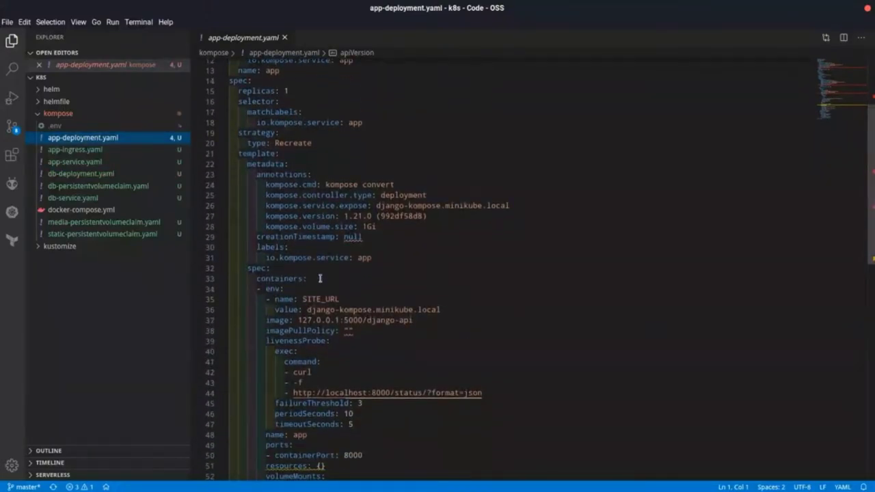
scroll(319, 278, down, 9)
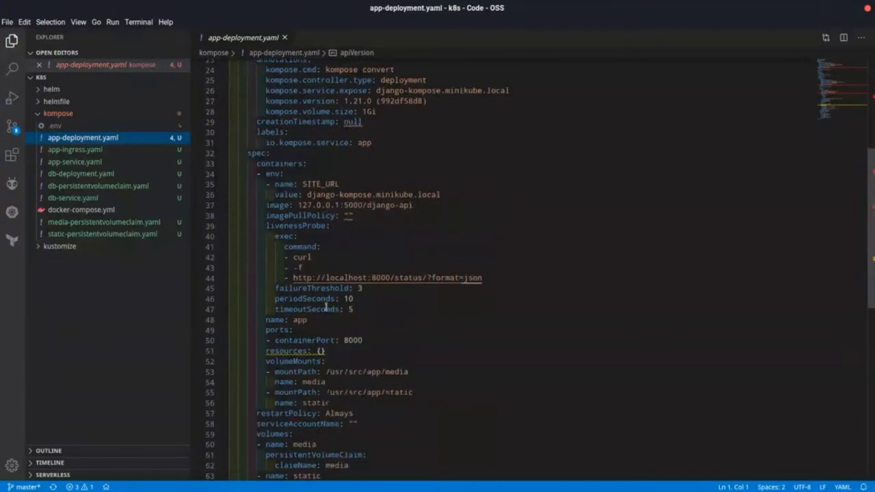
scroll(314, 287, up, 8)
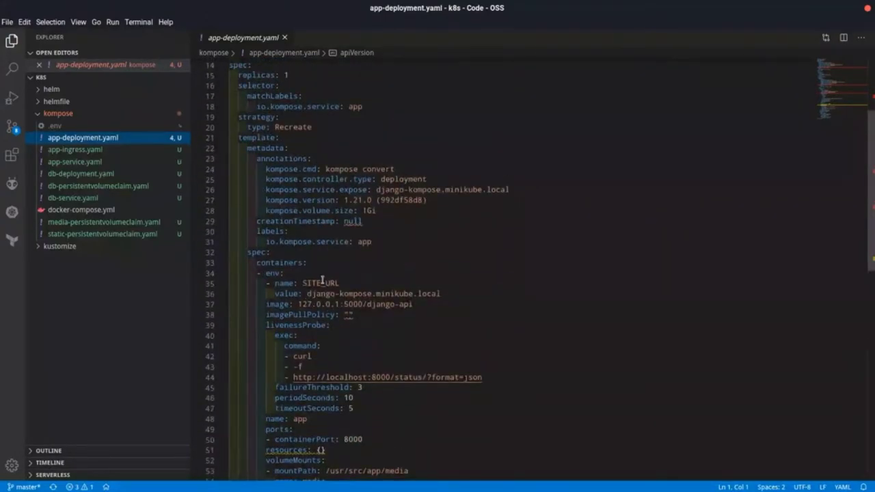
click(321, 283)
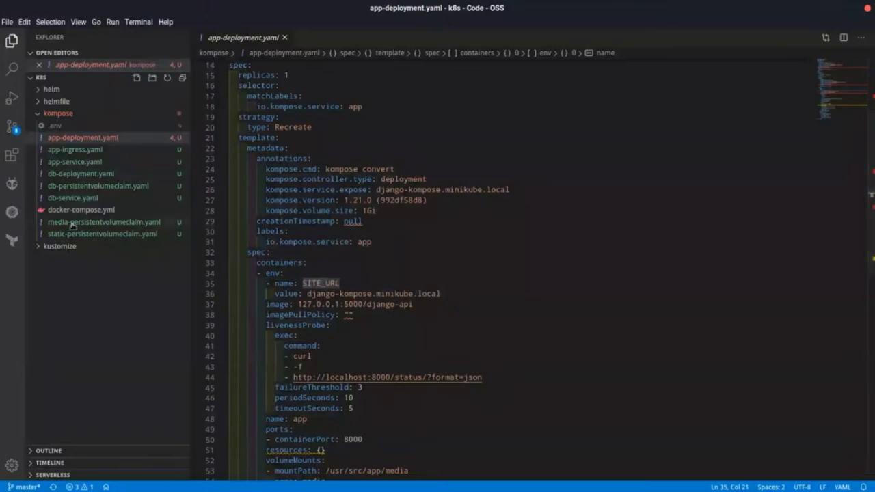
click(97, 211)
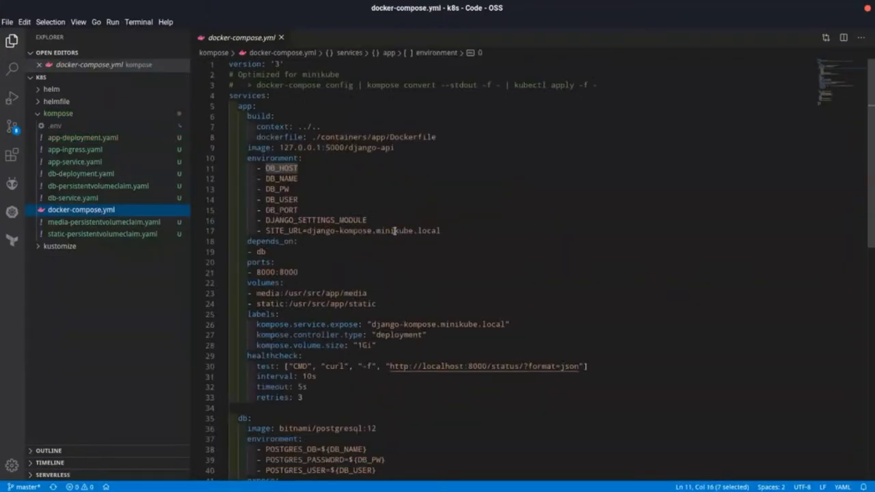
click(314, 170)
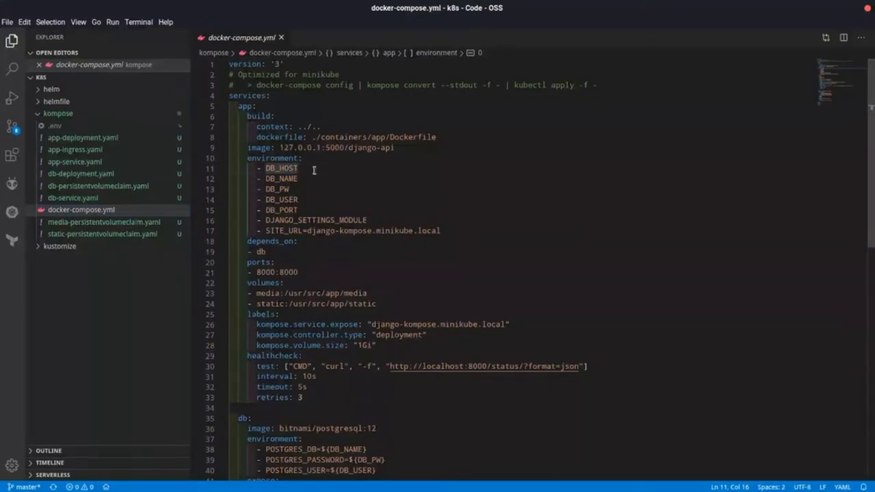
- Print the resolved docker-compose config in the terminal
key(F12)
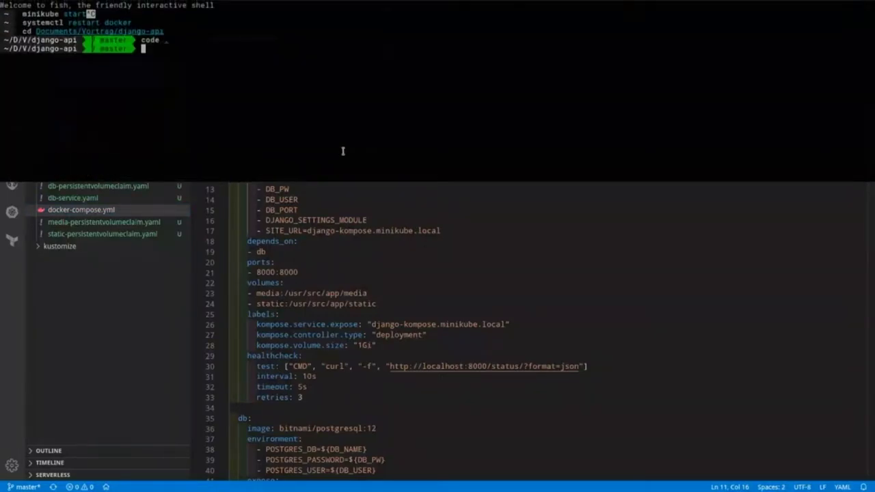
key(Return)
key(F12)
key(super+Page_Down)
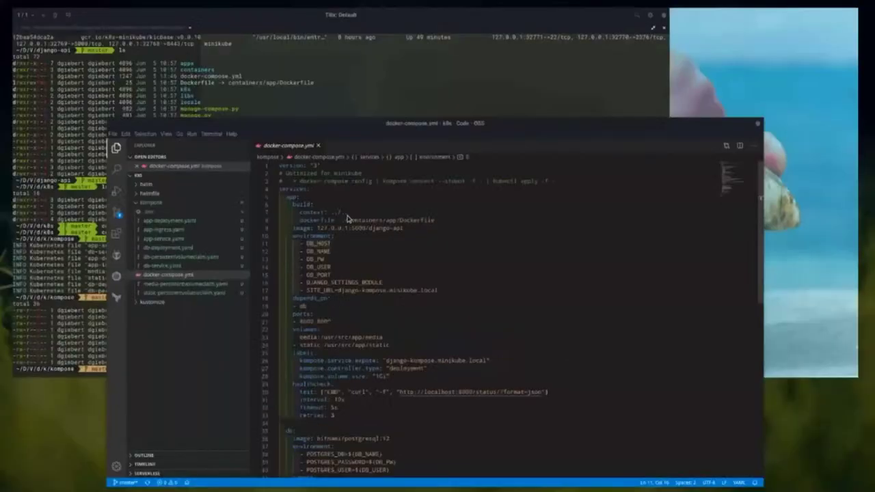
text(docker)
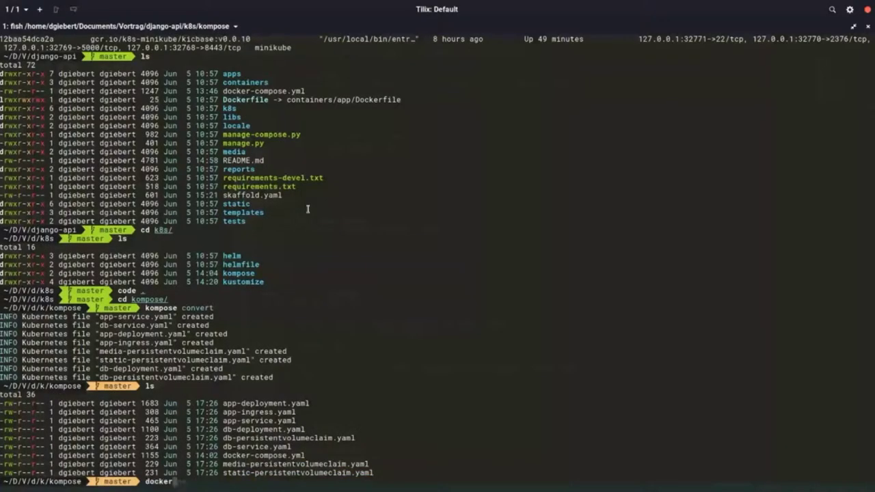
text(-compose c)
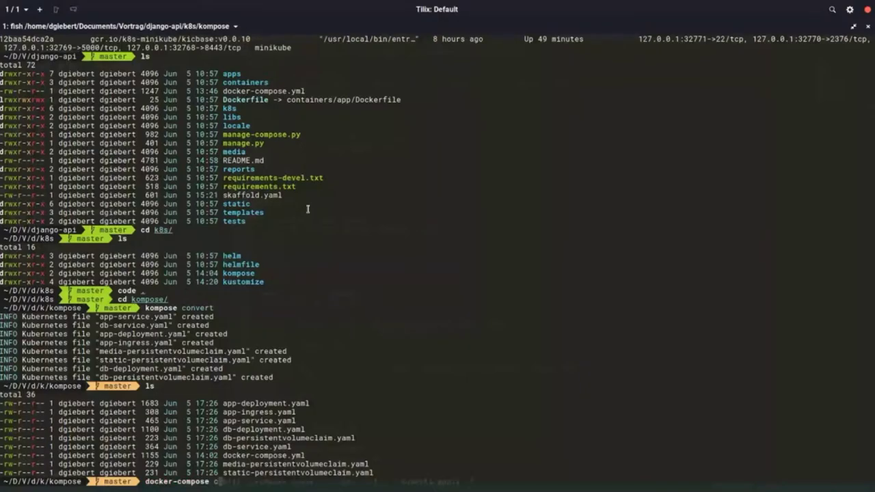
text(onfig)
key(Return)
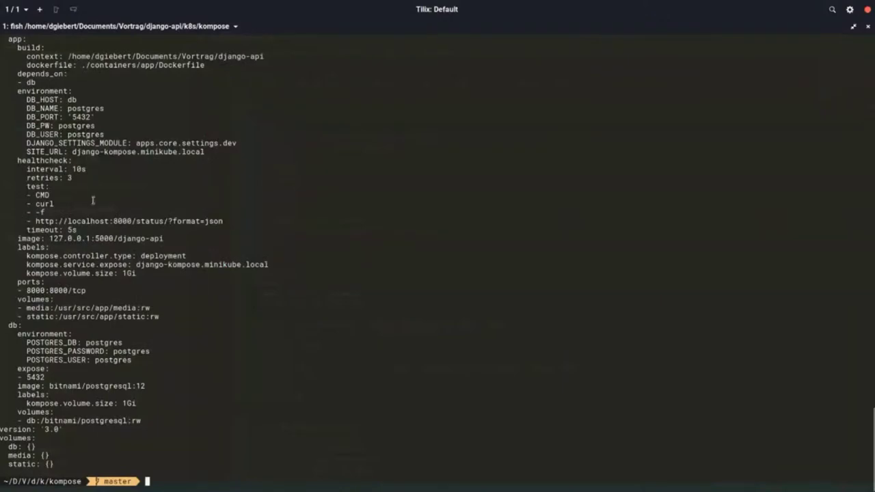
drag(94, 200, 55, 106)
click(54, 106)
- Draft the docker-compose config | kompose convert --stdout | kubectl apply pipeline, then abandon it
key(Up)
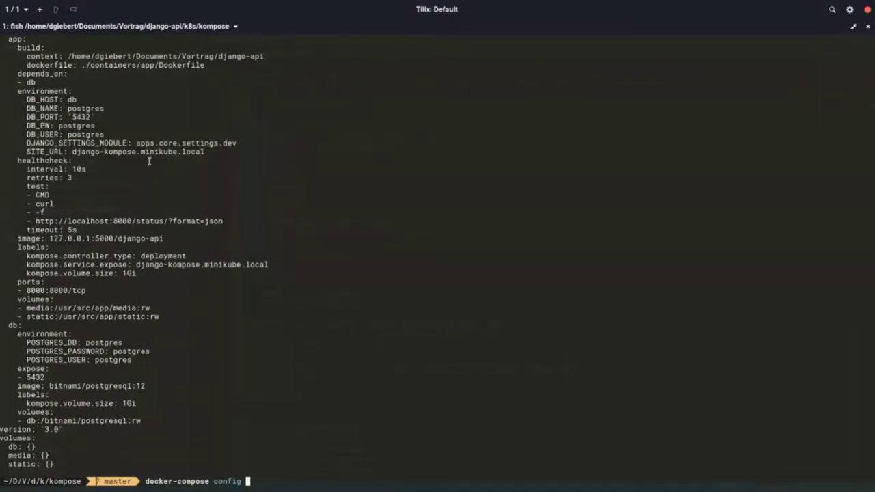
text(|)
key(Right)
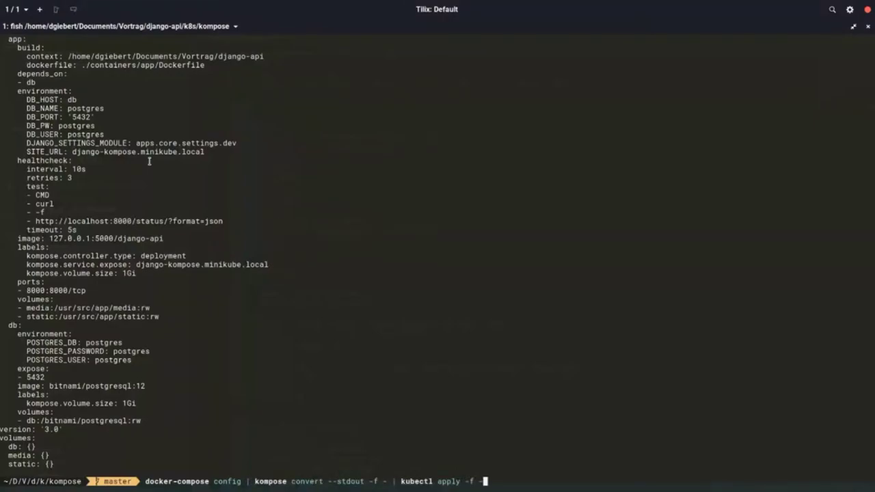
double_click(332, 481)
click(429, 465)
key(ctrl+c)
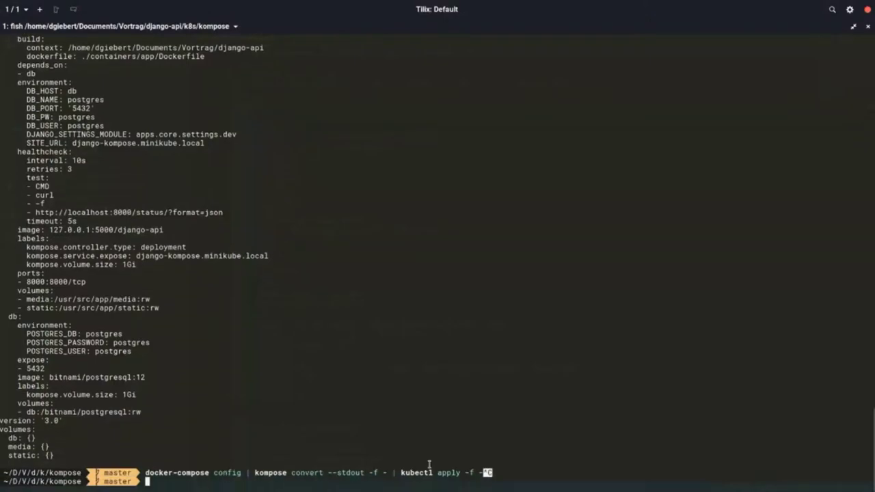
- Switch to the minikube context and django-kompose namespace, then list its pods
text(kubectl ctx)
key(Return)
key(Return)
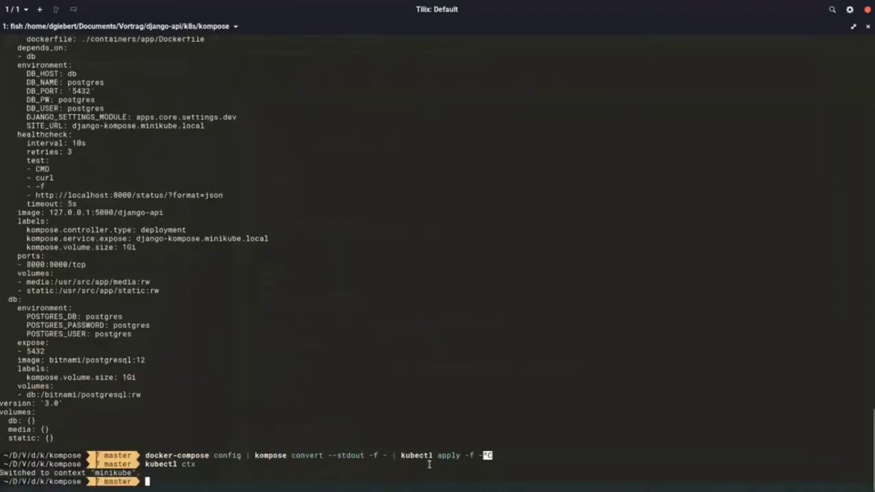
text(kubectl ctx)
key(Return)
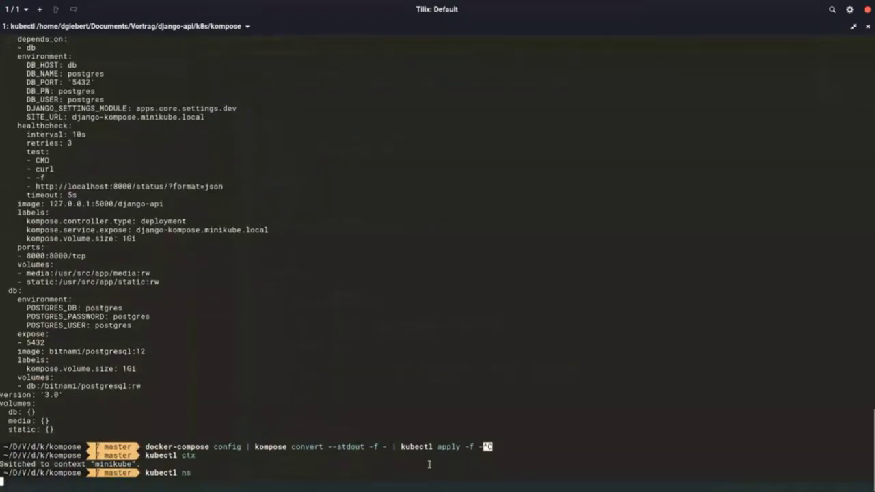
key(Up)
key(Up)
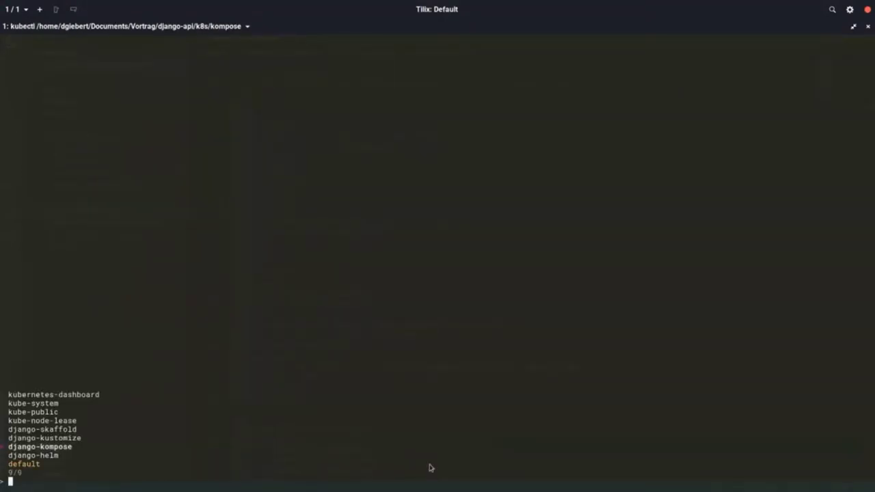
key(Return)
text(k)
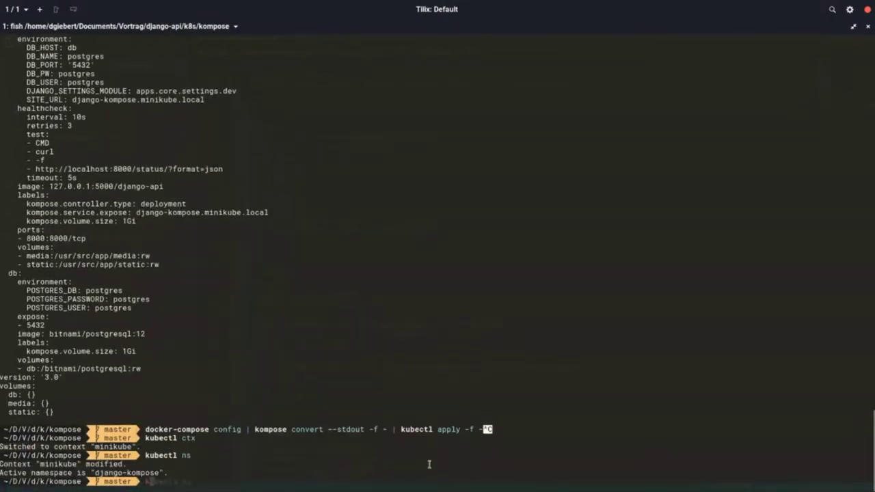
text(ubectl get pods)
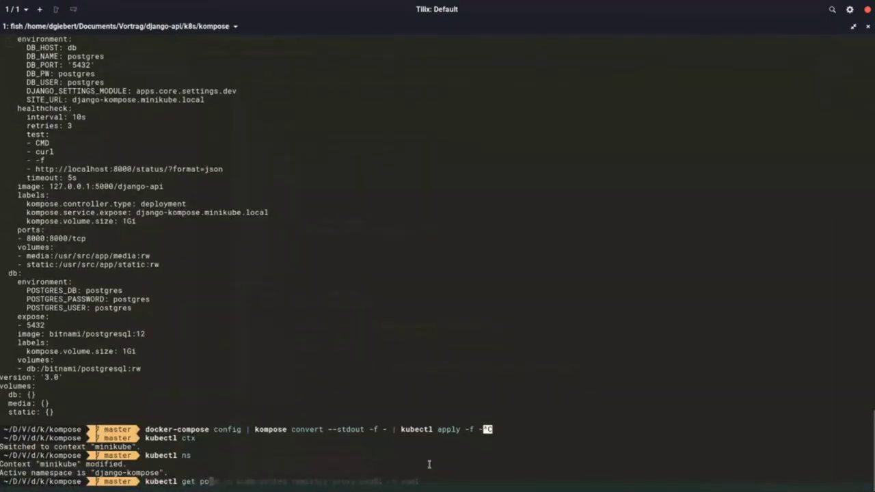
key(Return)
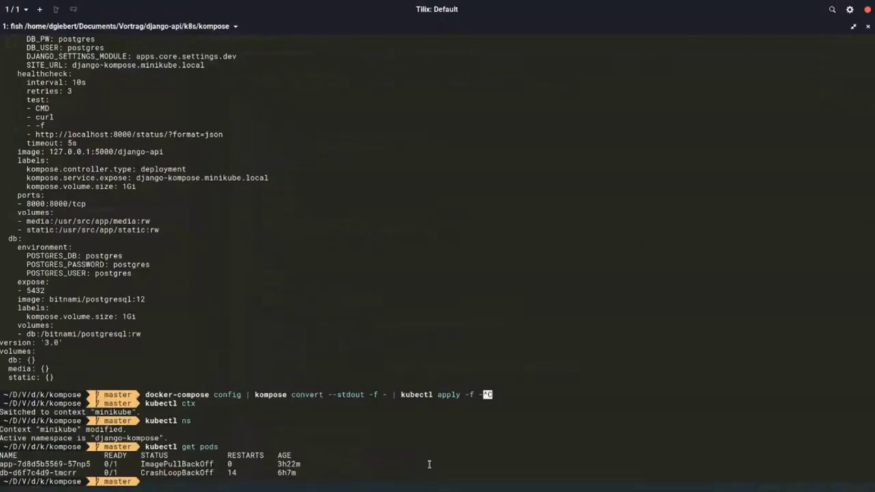
- Recall the kompose convert pipeline, swap apply for delete, and run it to remove the resources
text(ku)
key(Up)
key(Up)
key(Up)
key(Up)
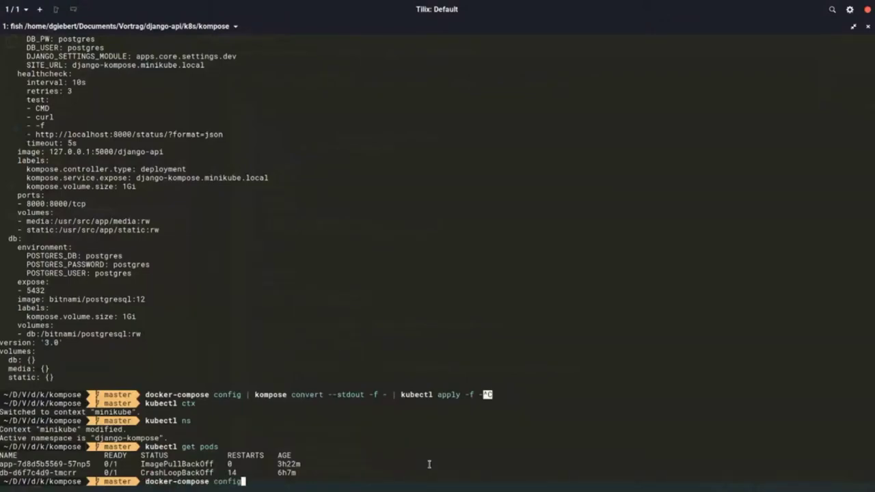
key(ctrl+u)
text(ls)
key(ctrl+c)
text(k)
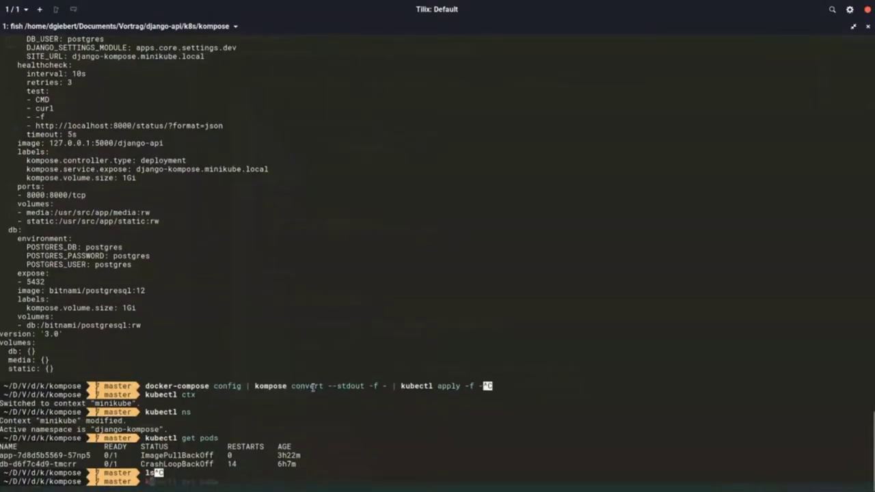
key(BackSpace)
text(doc)
key(ctrl+Right)
key(ctrl+Right)
key(ctrl+Right)
key(ctrl+Right)
key(ctrl+Right)
key(ctrl+Right)
key(ctrl+Right)
key(ctrl+Right)
key(ctrl+Right)
key(ctrl+Right)
key(ctrl+Right)
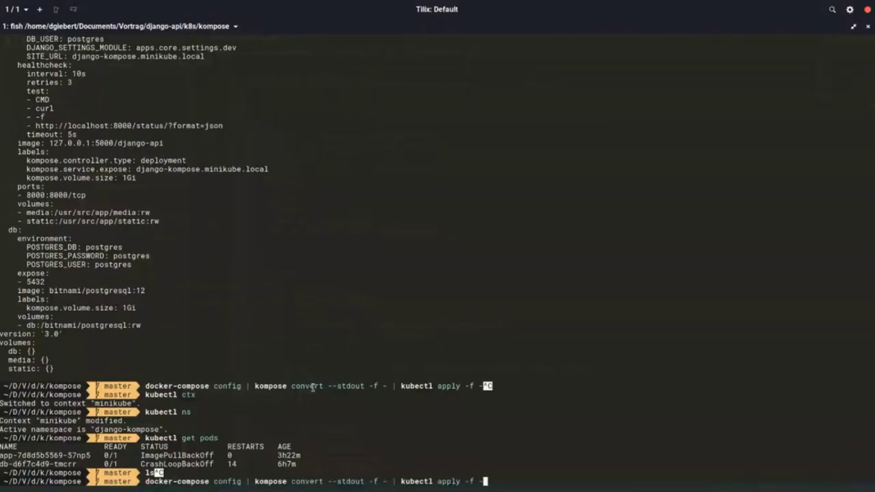
key(Left)
key(Left)
key(Left)
key(BackSpace)
key(BackSpace)
key(BackSpace)
key(BackSpace)
key(BackSpace)
text(delete)
key(Return)
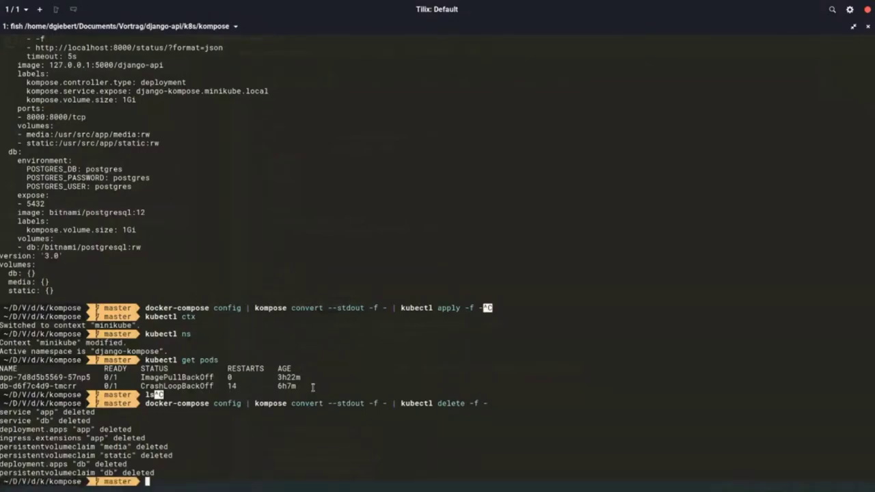
- Run docker-compose build to produce the 127.0.0.1:5000/django-api:latest image
text(doc)
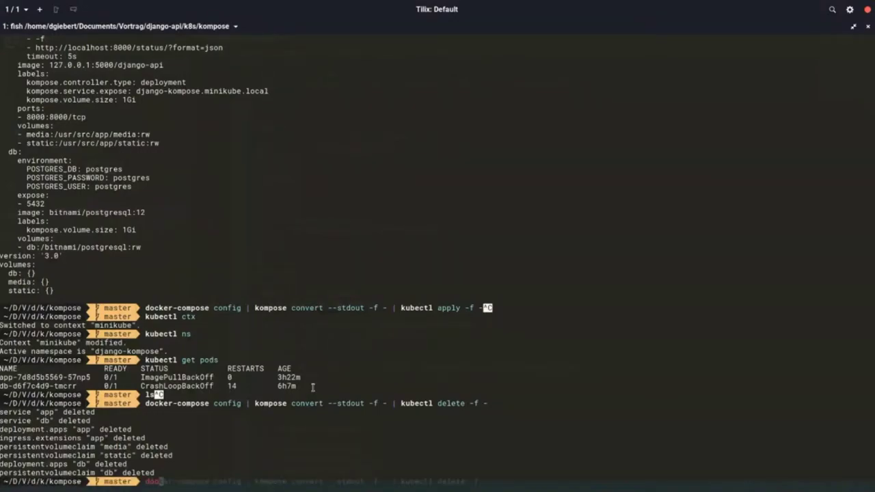
text(ker-compose build)
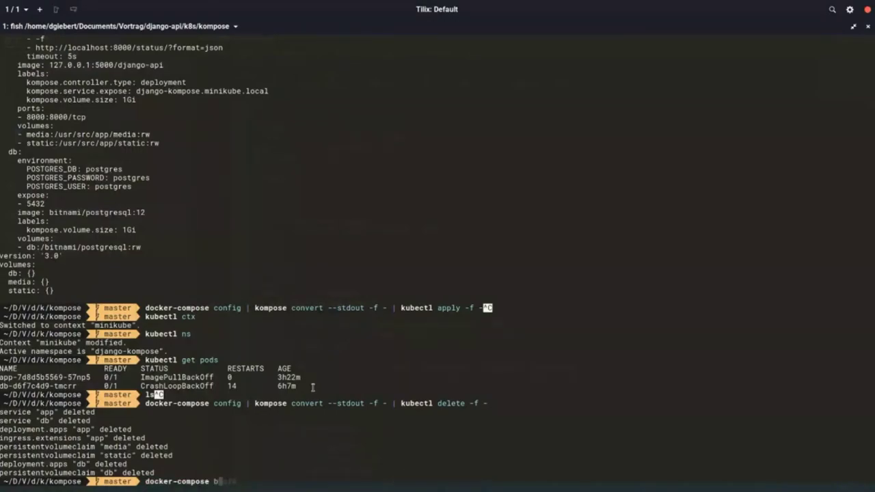
key(Return)
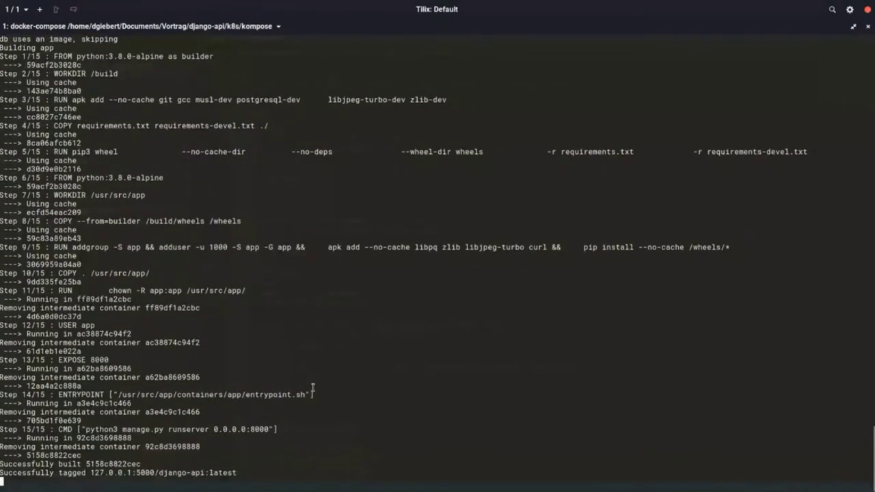
key(alt+Tab)
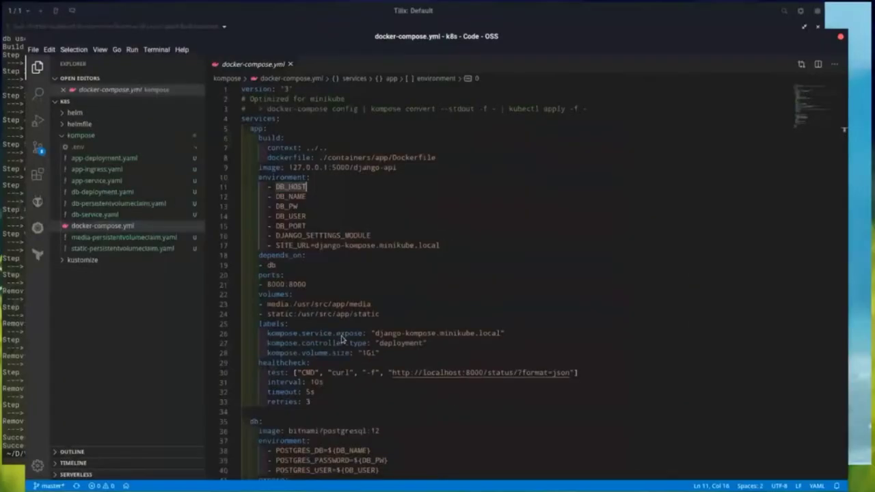
- Highlight the app service's 127.0.0.1:5000/django-api image setting in docker-compose.yml
double_click(276, 167)
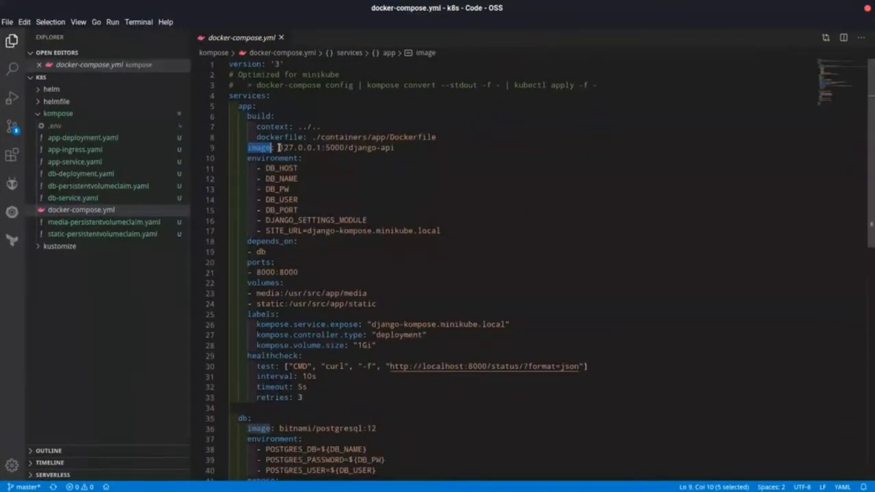
drag(278, 148, 343, 150)
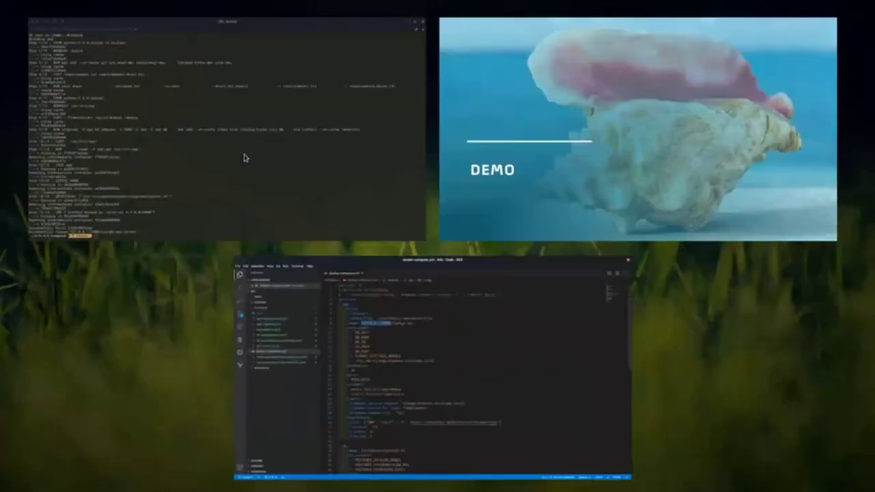
- Forward the kube-system registry to local port 5000 in the second Tilix pane
click(250, 170)
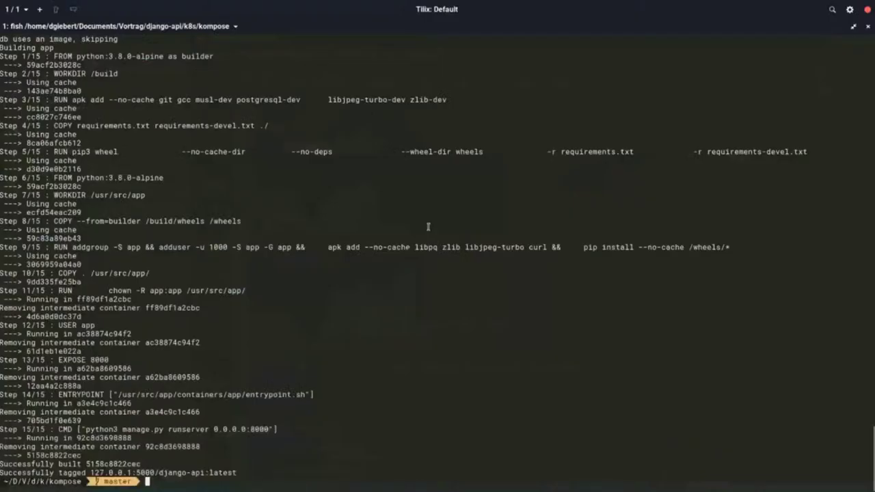
click(805, 103)
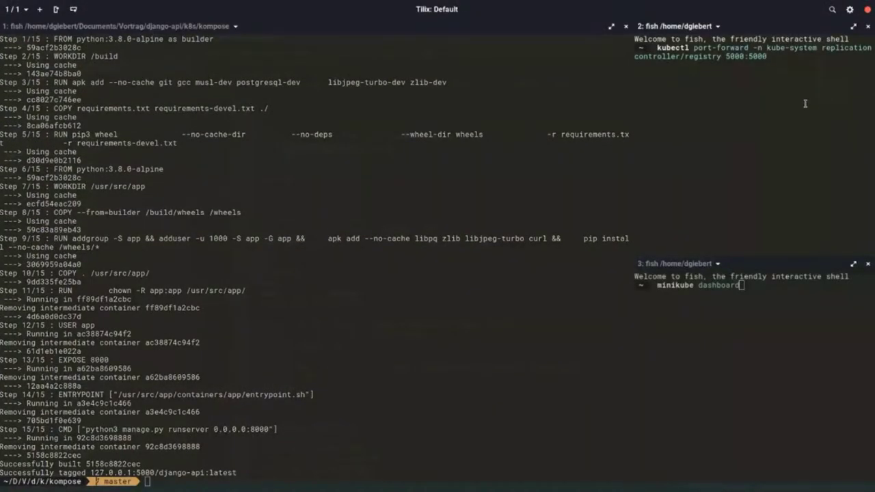
key(Return)
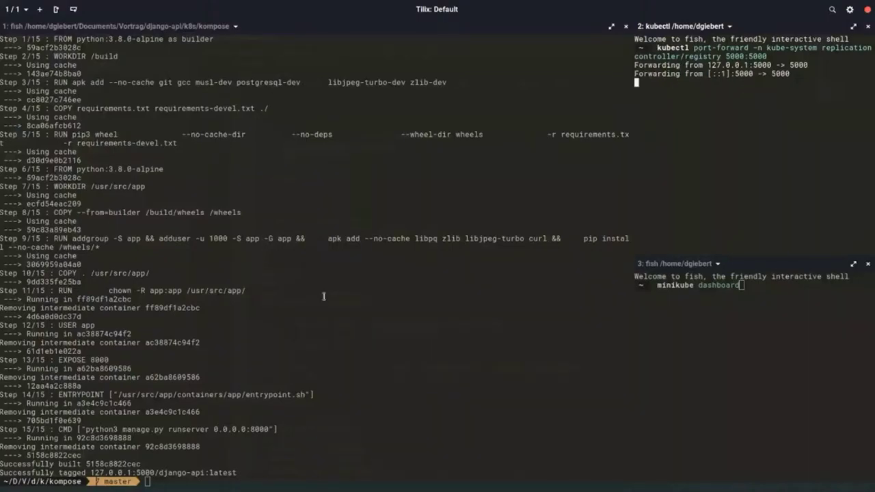
- Run docker-compose push for the django-api image, which fails with an EOF error
click(292, 312)
text(docker)
key(Right)
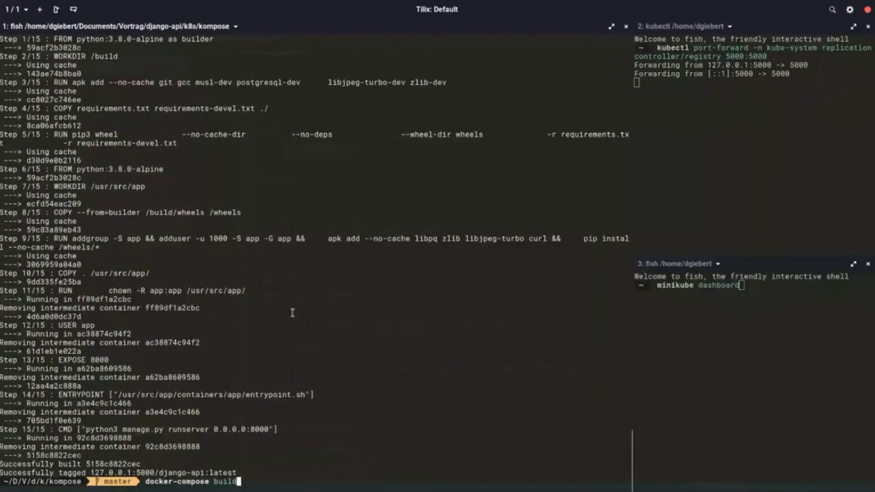
key(BackSpace)
key(BackSpace)
key(BackSpace)
key(BackSpace)
key(BackSpace)
text(push)
key(Return)
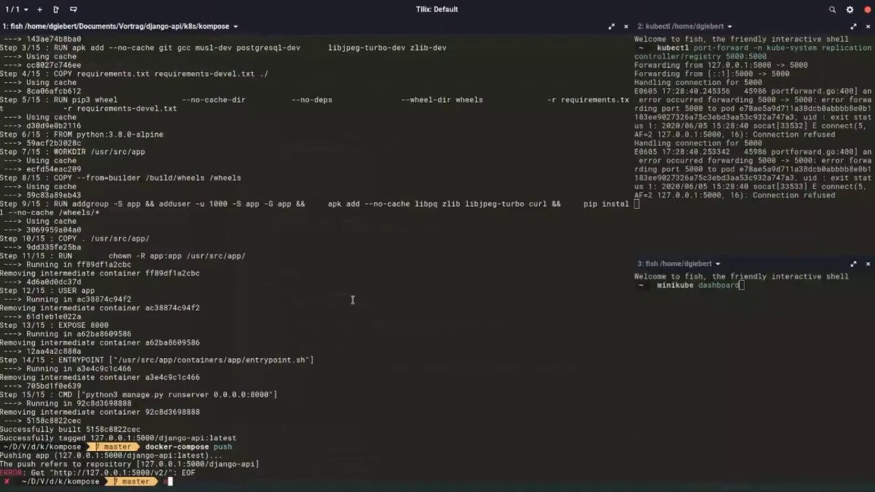
- List kube-system pods, restart the registry port-forward, and retry pushing the django-api image
text(kubectl get pods)
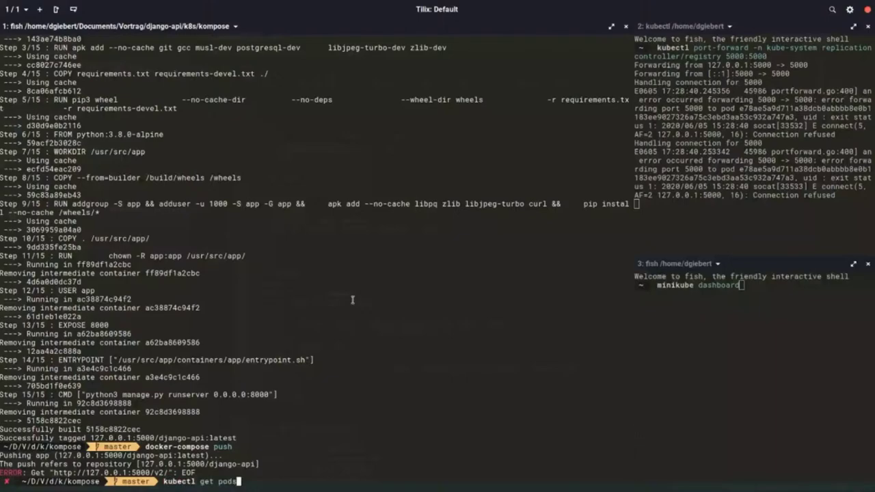
text( -n kube)
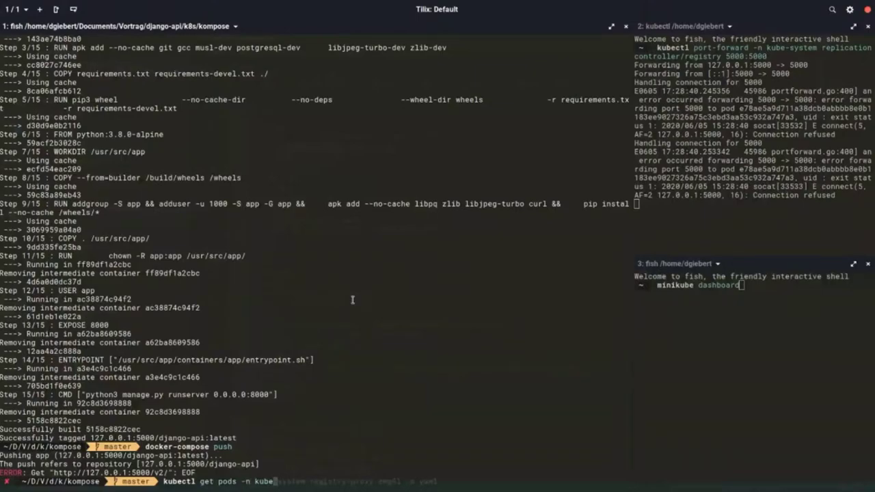
text(-system)
key(Return)
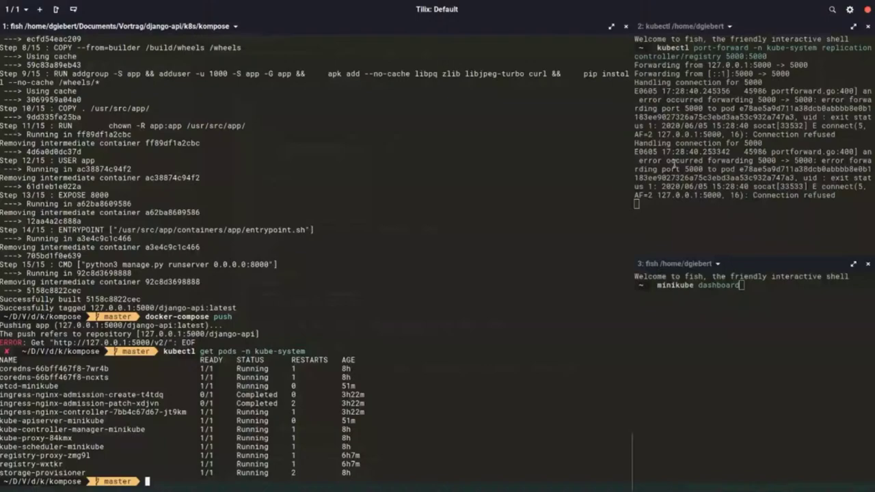
click(673, 164)
key(ctrl+c)
key(Up)
key(Return)
click(296, 344)
key(Up)
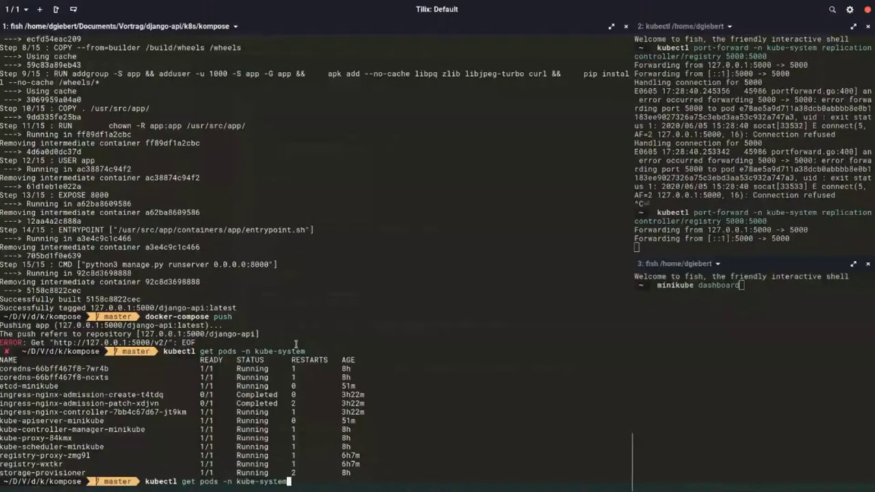
key(Up)
key(Return)
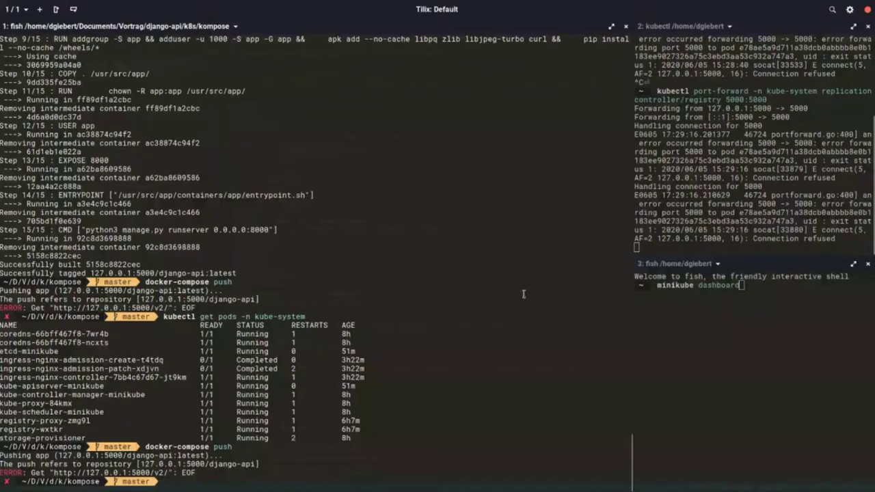
- Launch minikube dashboard in the third Tilix pane
click(872, 389)
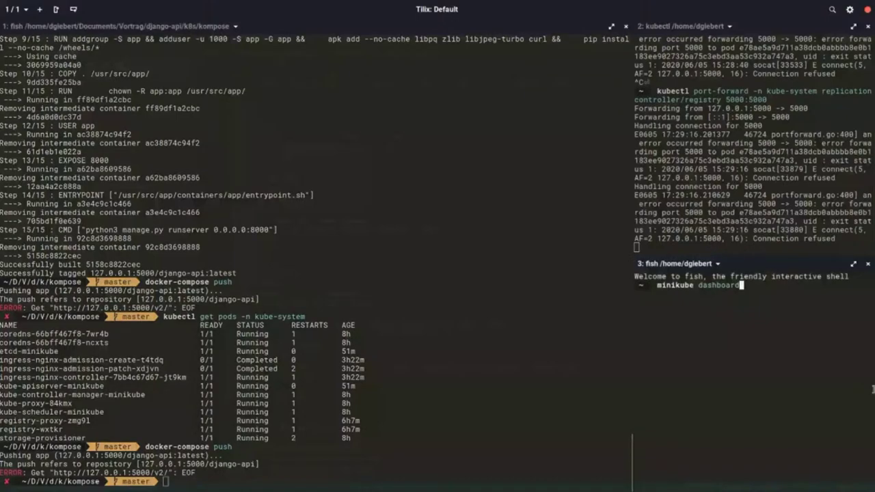
text(minikube dashboard)
key(Return)
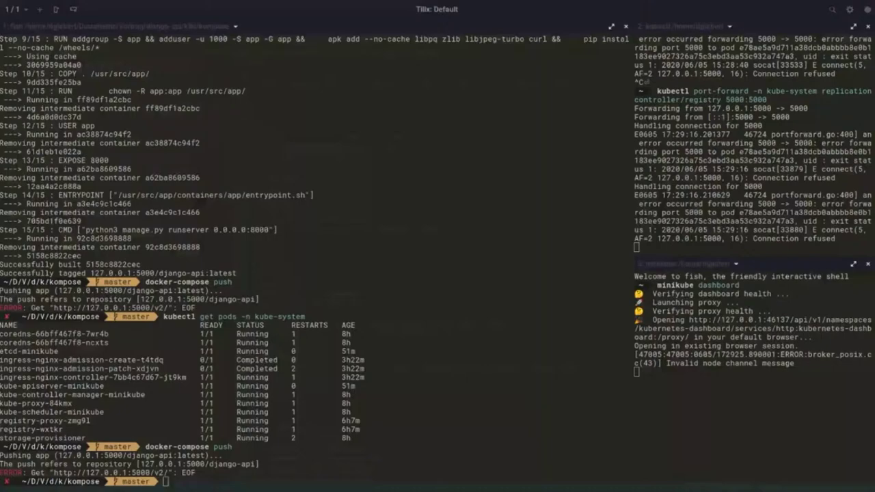
- Delete the registry-wxtkr pod in kube-system with kubectl delete pod
click(557, 263)
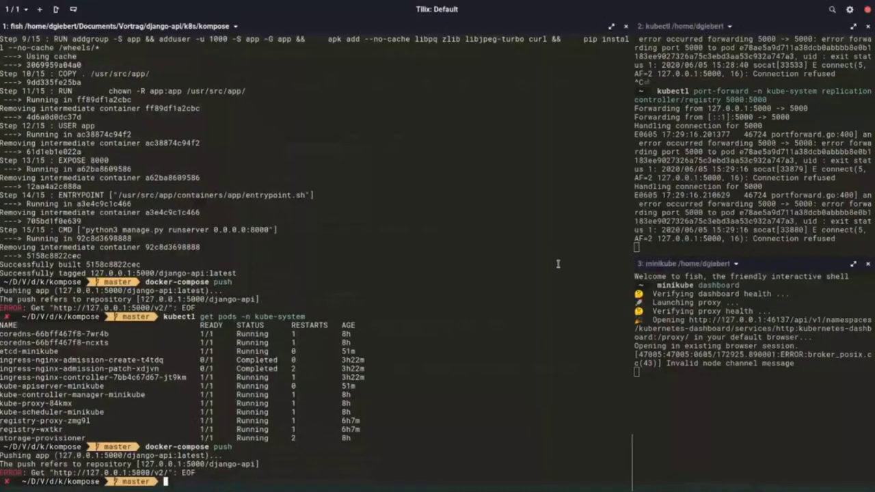
text(kubectl)
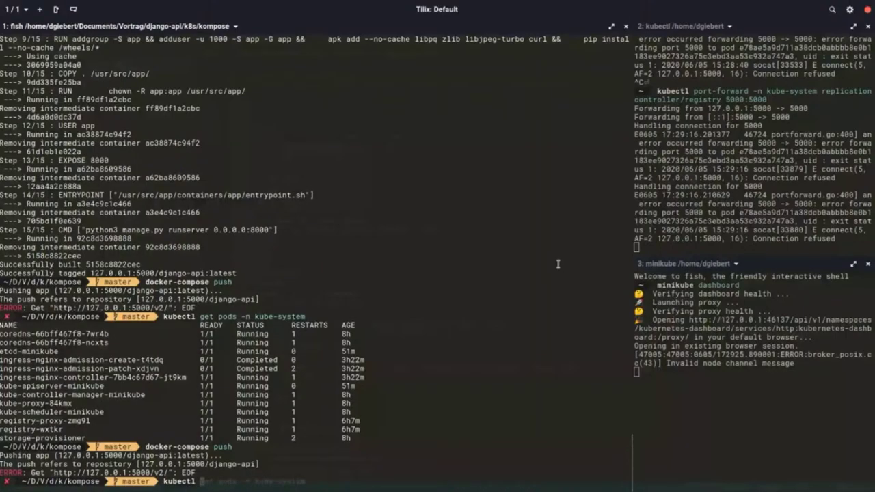
text( delete pod -)
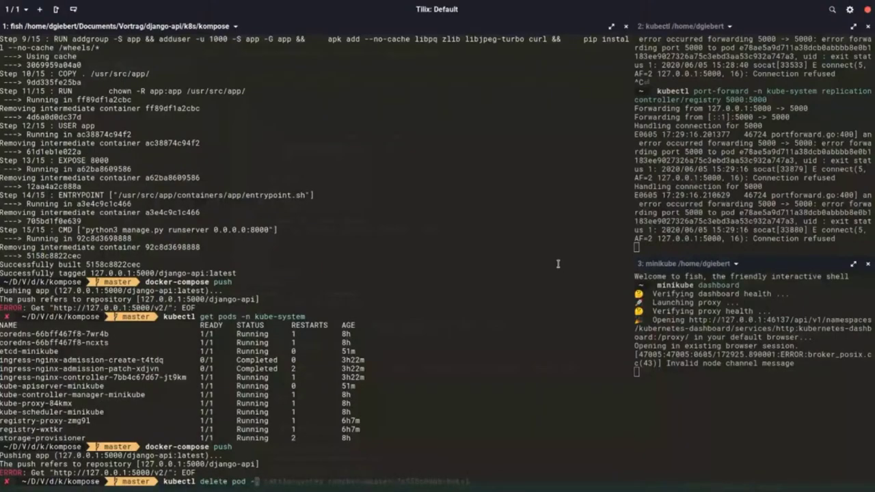
text(n kube-system)
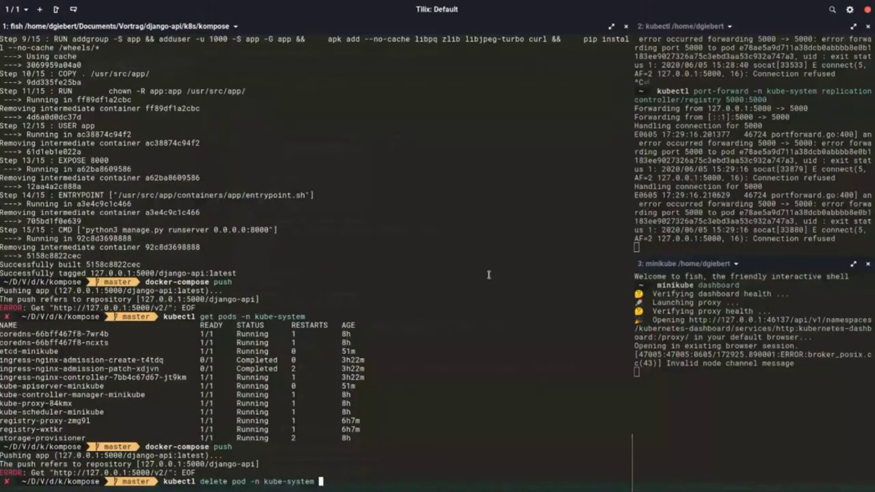
double_click(34, 429)
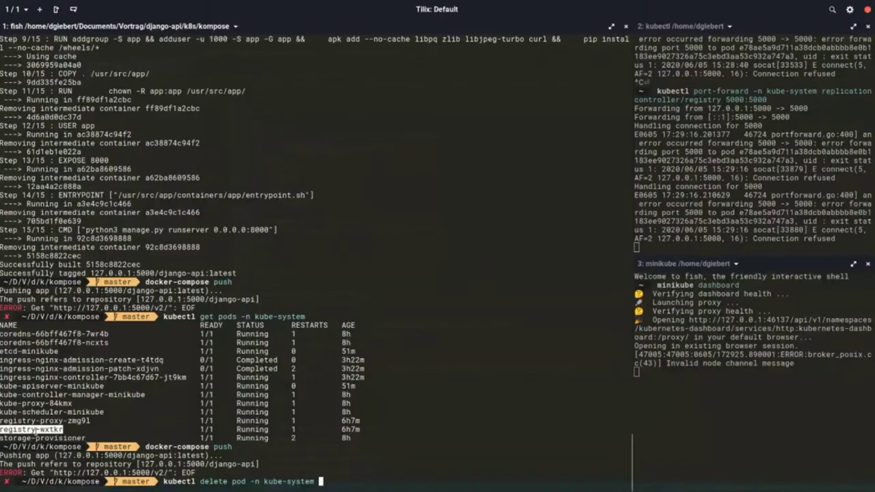
middle_click(35, 429)
key(Return)
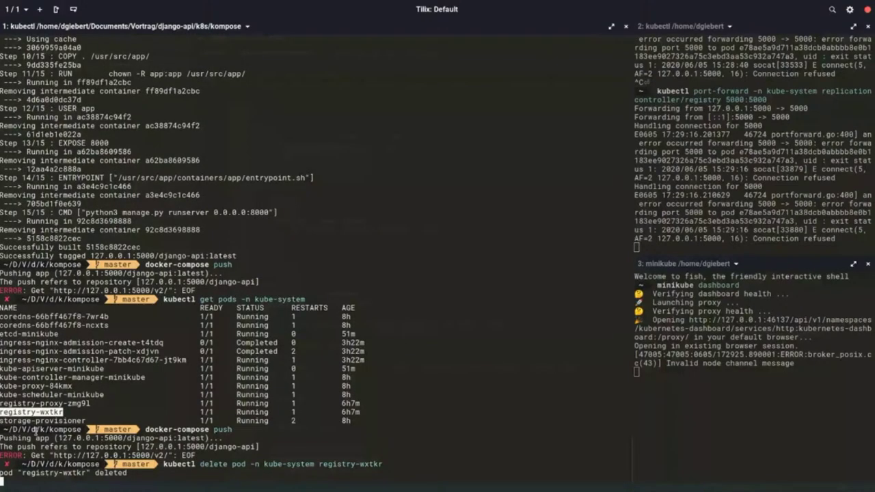
- Stop the registry port-forward and retry docker-compose push
click(794, 144)
key(ctrl+c)
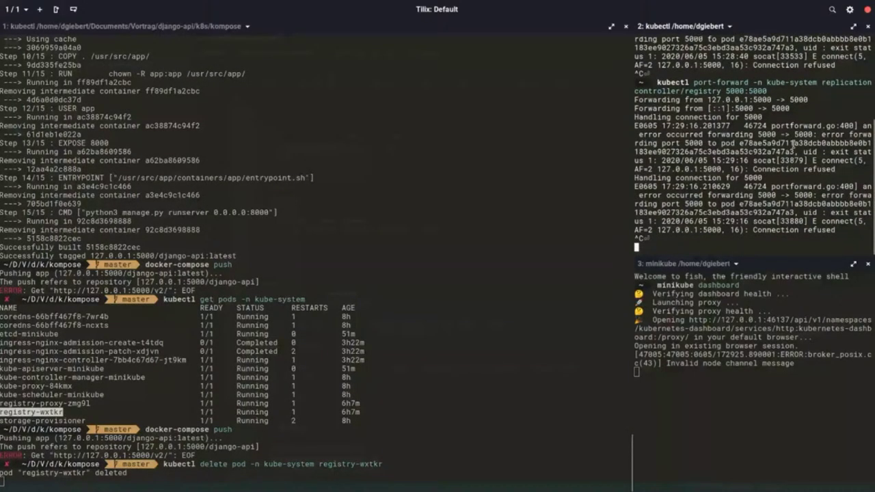
click(431, 340)
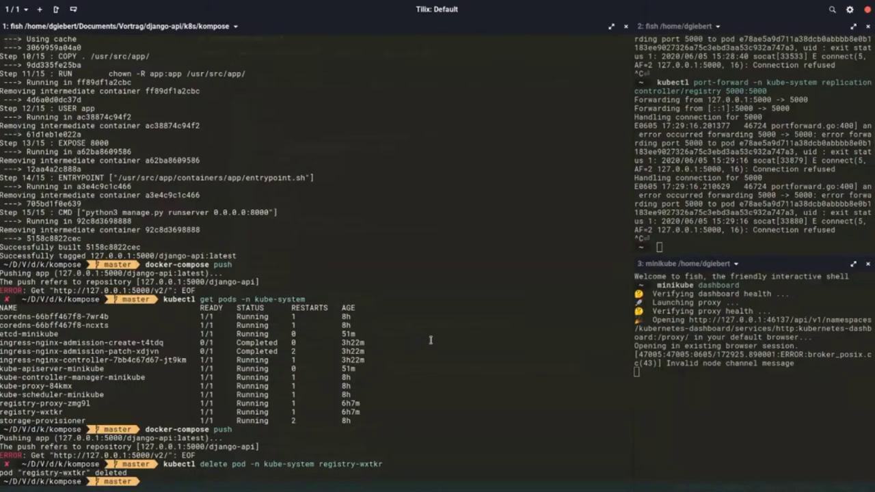
key(Up)
key(Up)
key(Return)
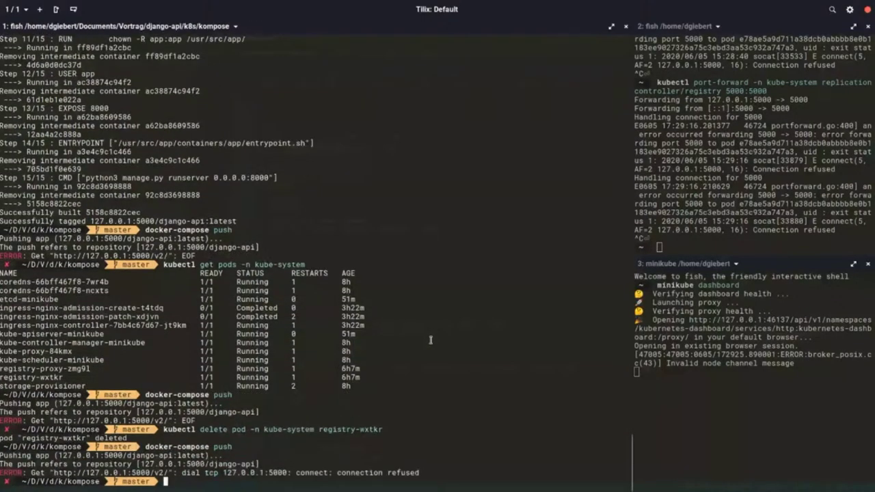
- Restart the registry port-forward and push the django-api image again
click(693, 211)
key(Up)
key(Return)
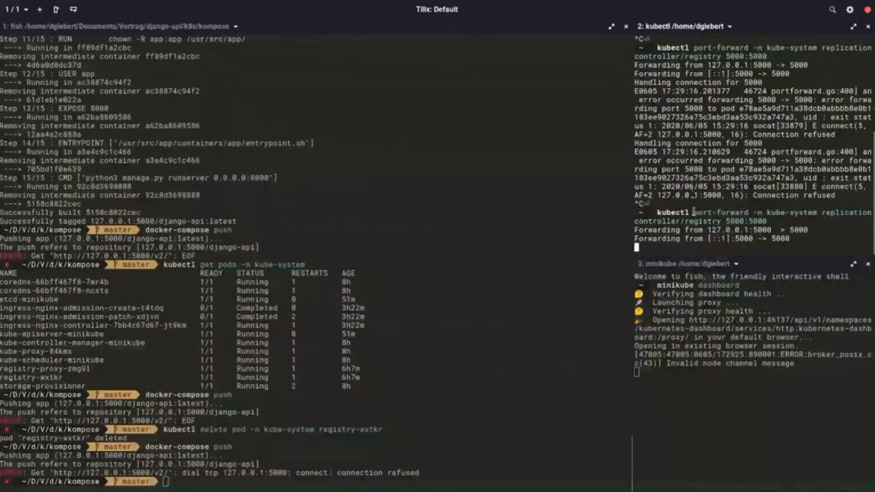
click(333, 319)
key(Up)
key(Return)
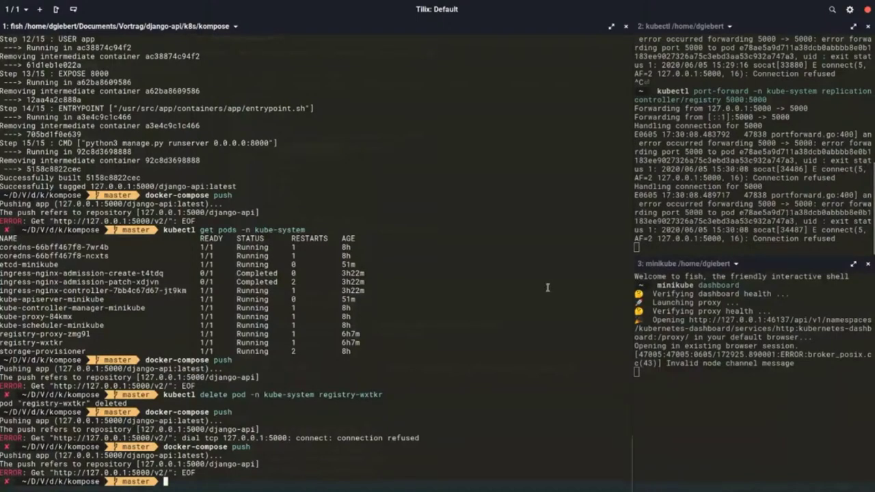
key(Up)
key(Up)
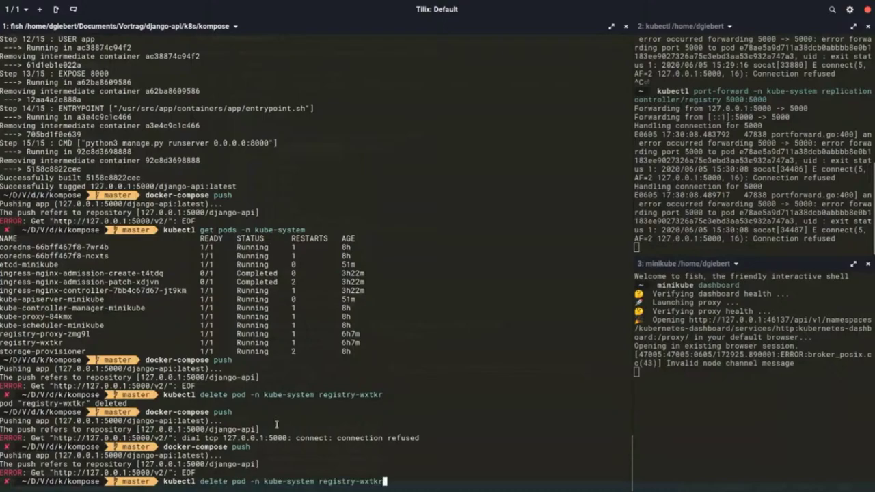
- List replication controllers in the current namespace, then in kube-system
key(ctrl+c)
text(kube)
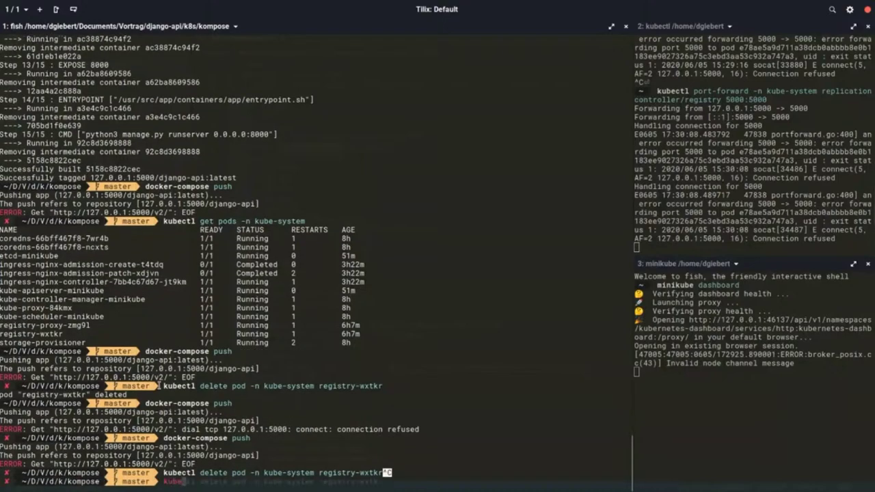
text(ctl get depl)
key(BackSpace)
key(BackSpace)
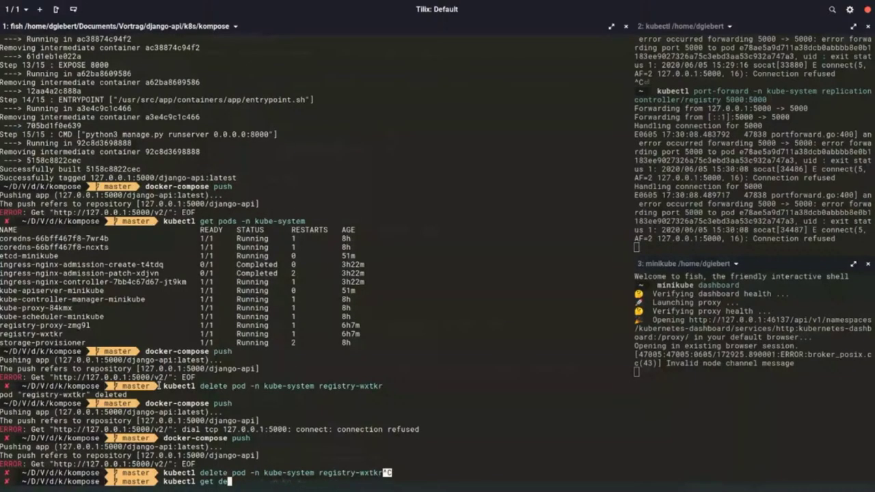
key(BackSpace)
key(BackSpace)
text(rc)
key(Return)
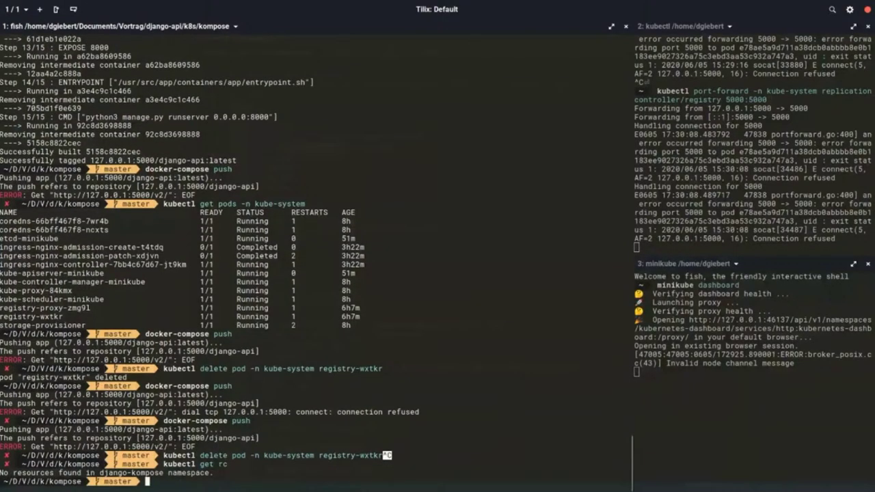
key(Up)
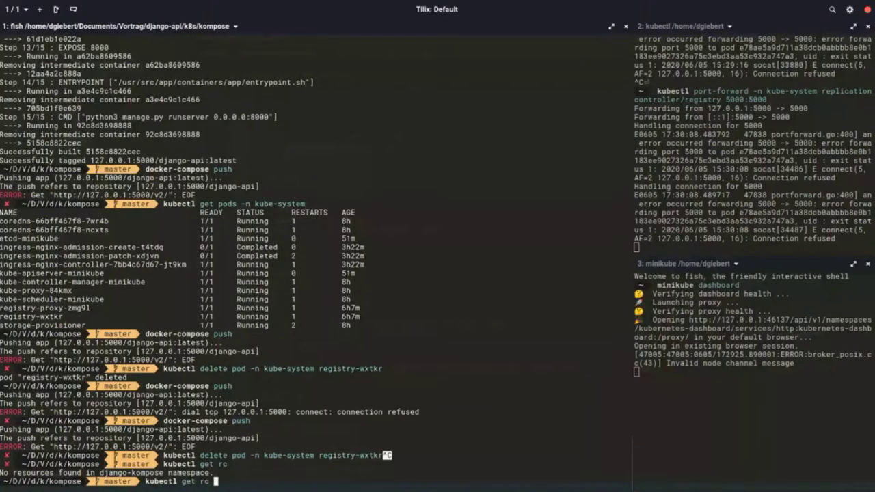
text(-n kube-system)
key(Return)
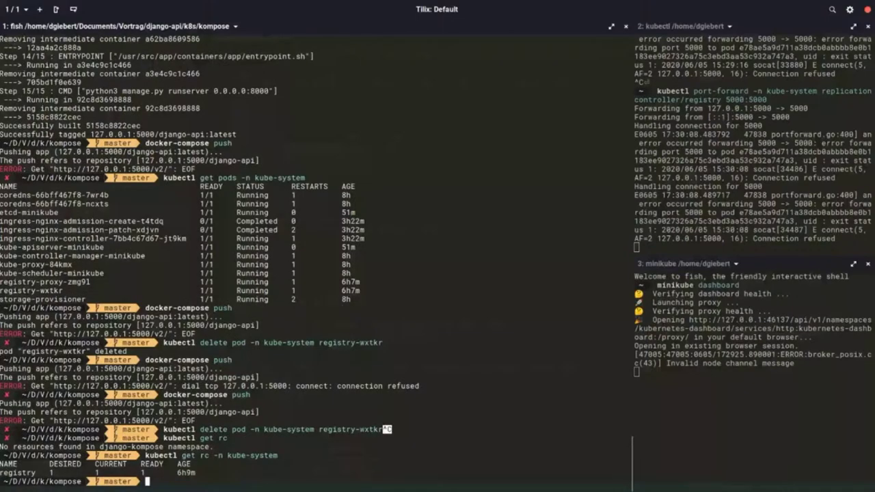
- Stop the port-forward and change its target type from replicationcontroller to pod
click(762, 139)
key(ctrl+c)
key(Up)
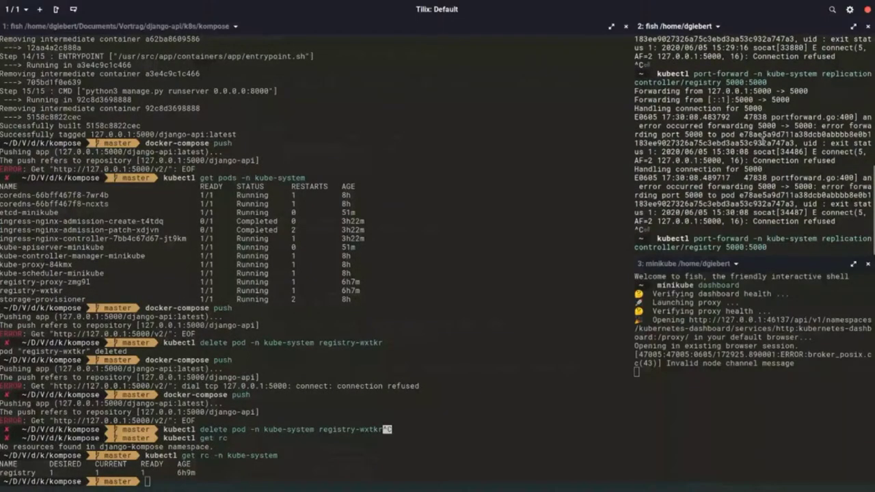
key(Left)
key(Left)
key(Left)
key(Left)
key(Left)
key(Left)
key(Left)
key(Left)
key(Left)
key(Left)
key(Left)
key(Left)
key(Left)
key(Left)
key(Left)
key(Left)
key(Left)
key(Left)
key(Left)
key(BackSpace)
key(BackSpace)
key(BackSpace)
key(BackSpace)
key(BackSpace)
key(BackSpace)
key(BackSpace)
key(BackSpace)
key(BackSpace)
key(BackSpace)
key(BackSpace)
key(BackSpace)
key(BackSpace)
key(BackSpace)
key(BackSpace)
key(BackSpace)
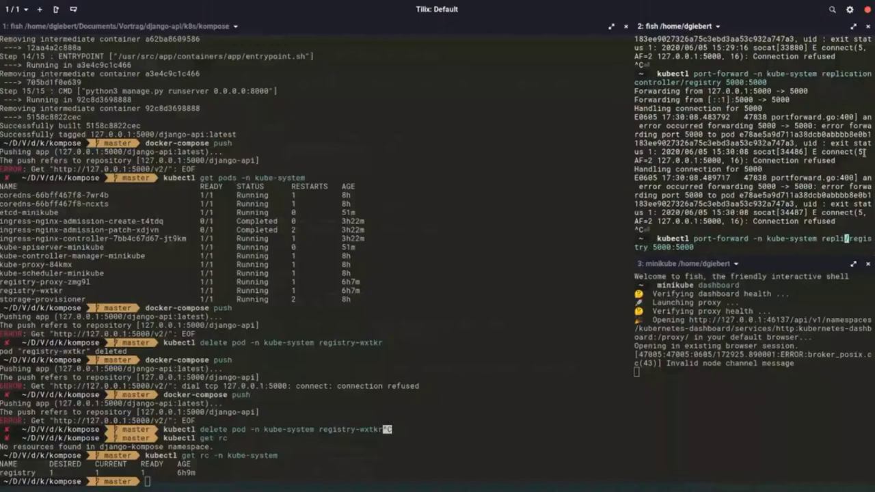
key(BackSpace)
key(BackSpace)
key(BackSpace)
key(BackSpace)
key(BackSpace)
text(pod)
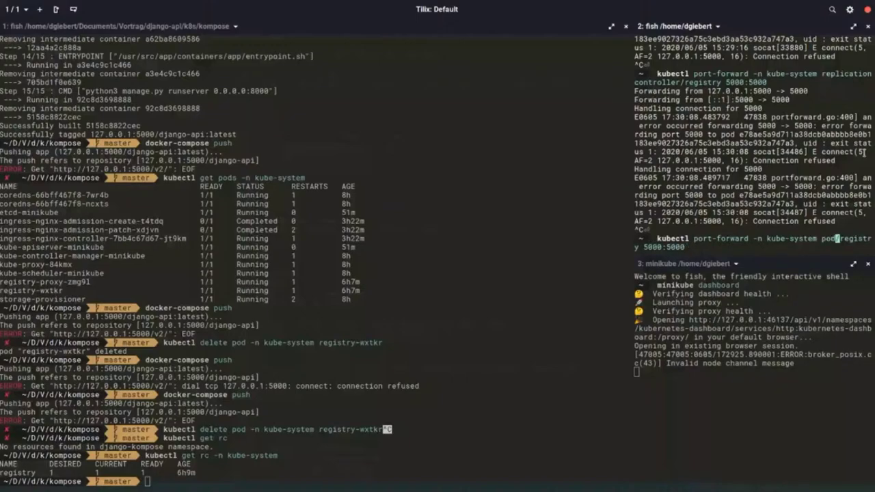
key(ctrl+Right)
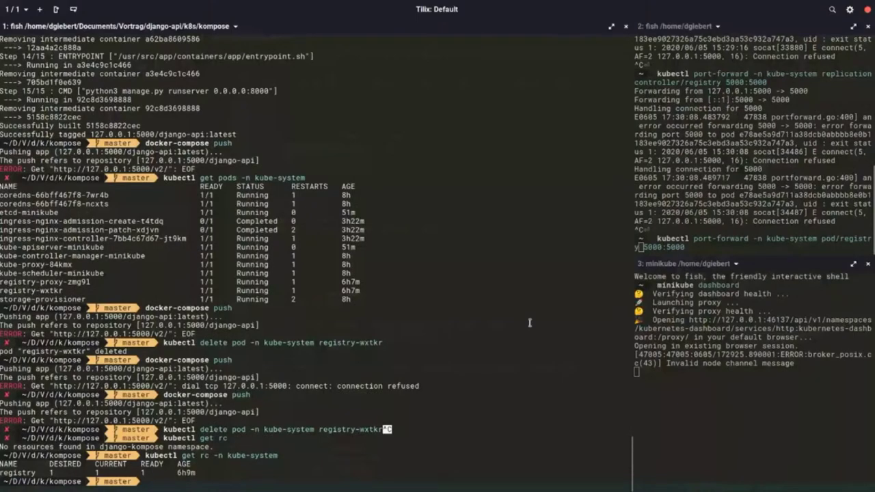
- Look up the new registry-ndkwb pod and forward port 5000:5000 to it
text(kubectl)
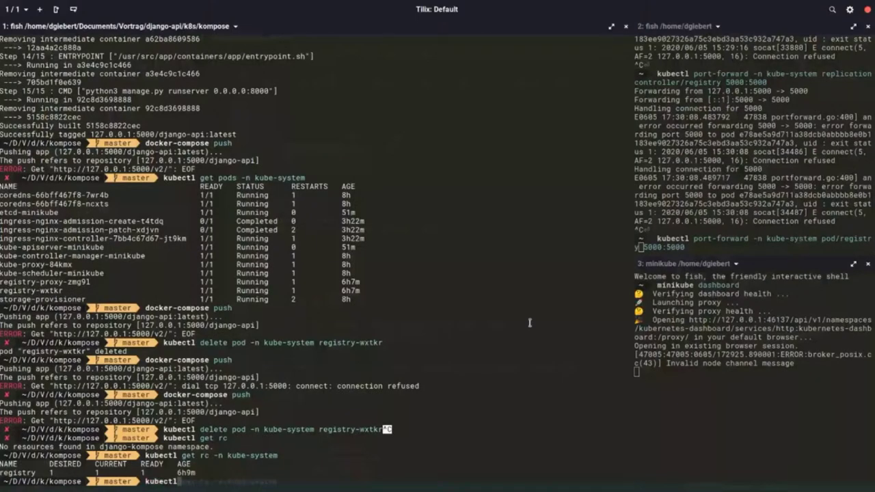
text( get pods -n kube-system)
key(Return)
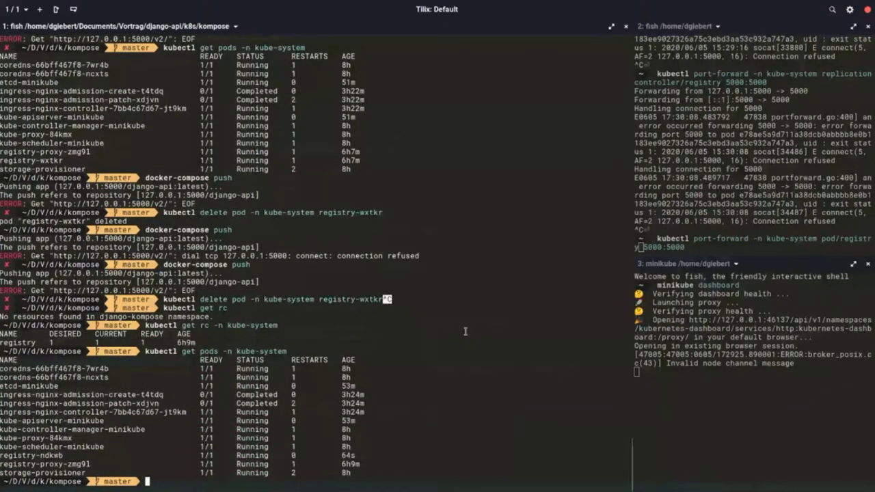
double_click(45, 454)
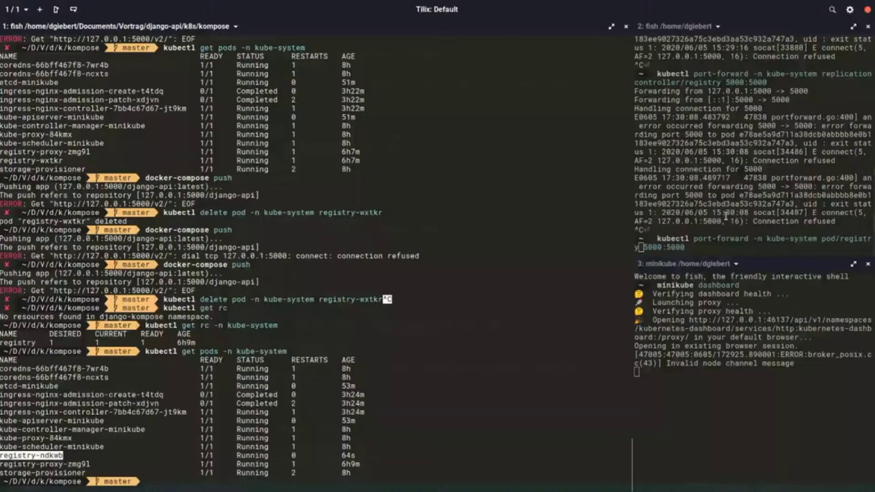
key(BackSpace)
key(BackSpace)
key(BackSpace)
key(BackSpace)
key(BackSpace)
key(BackSpace)
key(BackSpace)
key(BackSpace)
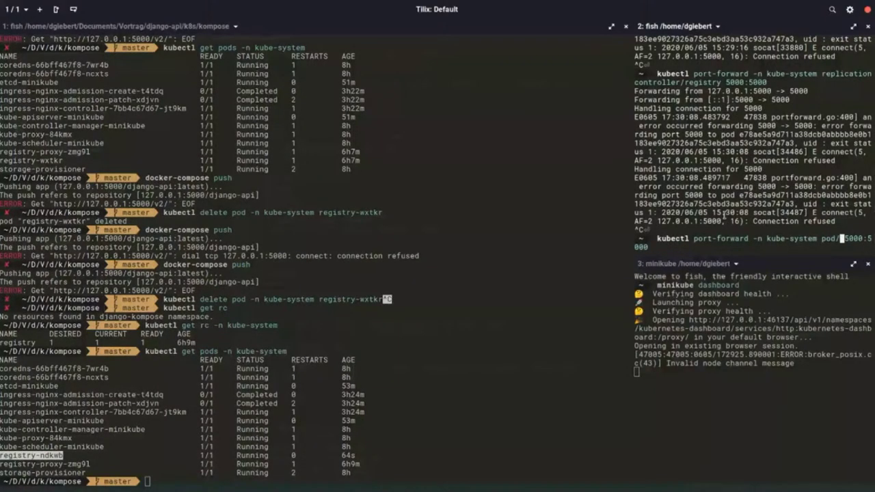
middle_click(722, 216)
key(Return)
- Enter docker-compose push again in the kompose project shell
click(309, 360)
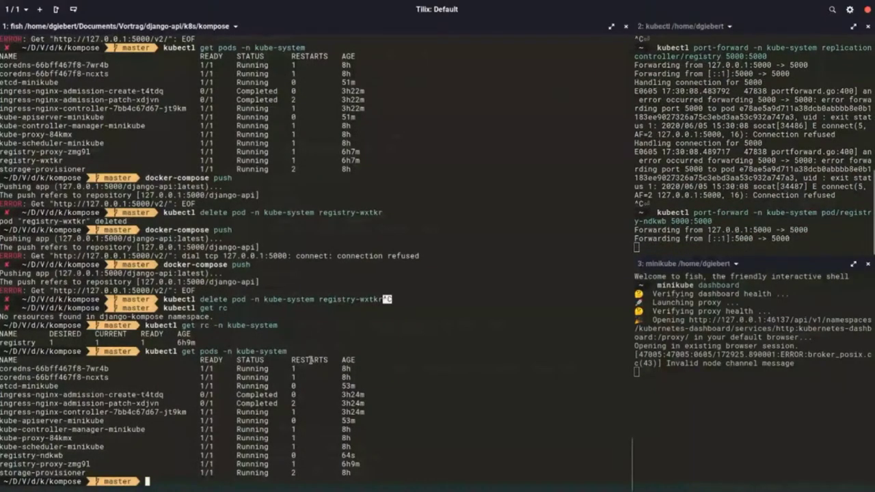
text(d)
key(Right)
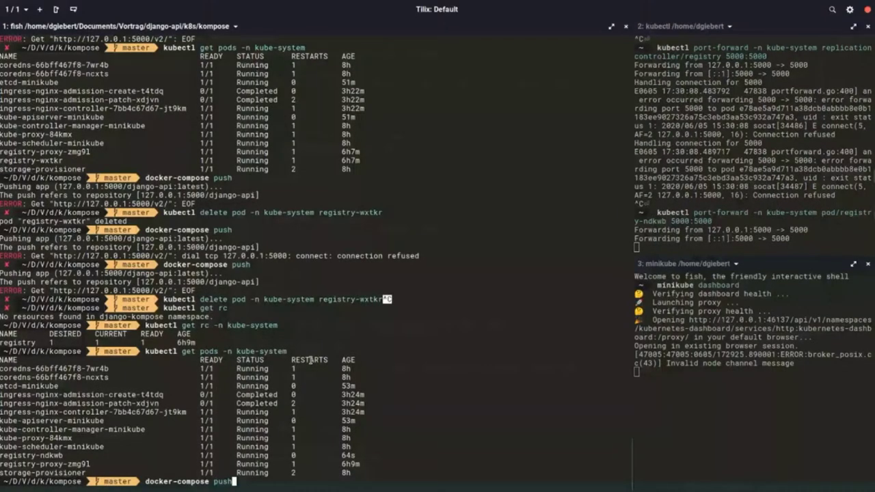
- Push django-api:latest to the 127.0.0.1:5000 registry, then recall the kompose delete pipeline
key(Return)
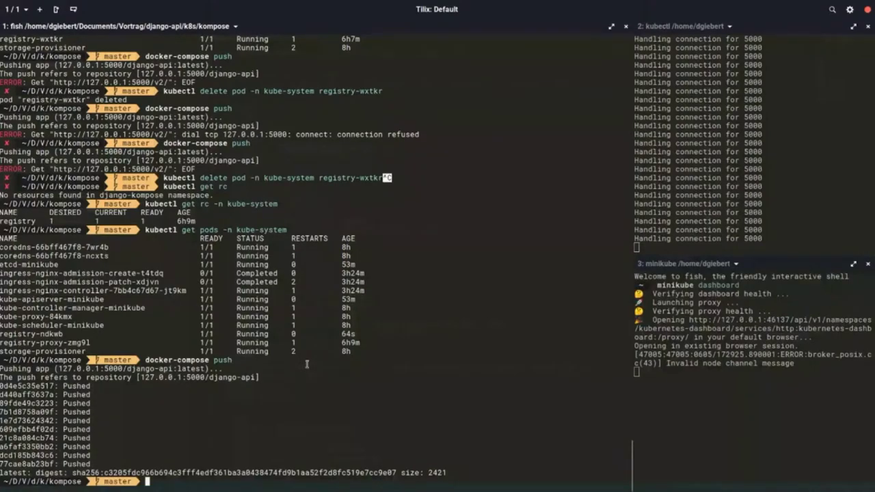
text(k)
key(Up)
key(Up)
key(Up)
key(Up)
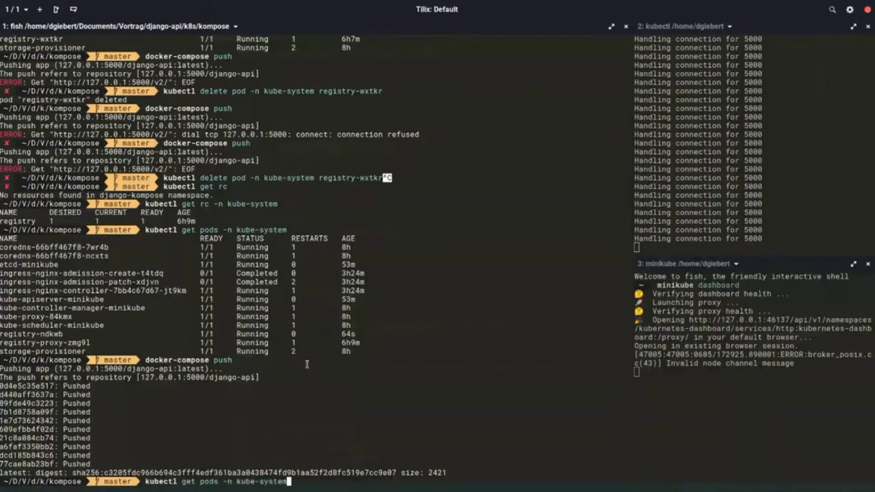
key(Up)
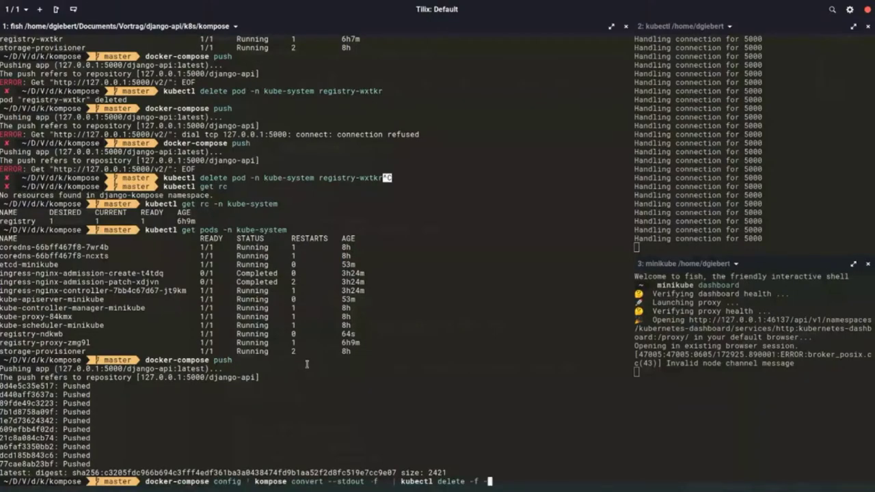
- Delete the old kompose resources, then rerun the kompose convert pipeline with kubectl apply
key(Return)
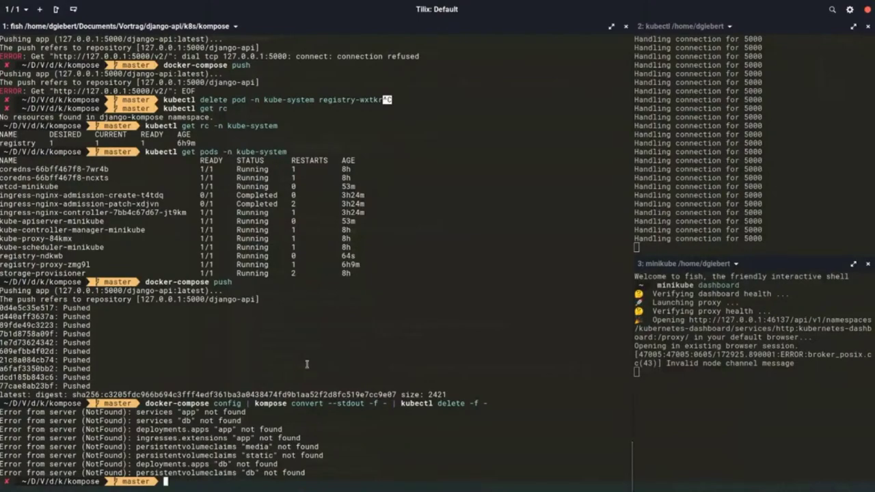
key(Up)
key(Left)
key(Left)
key(Left)
key(Left)
key(Left)
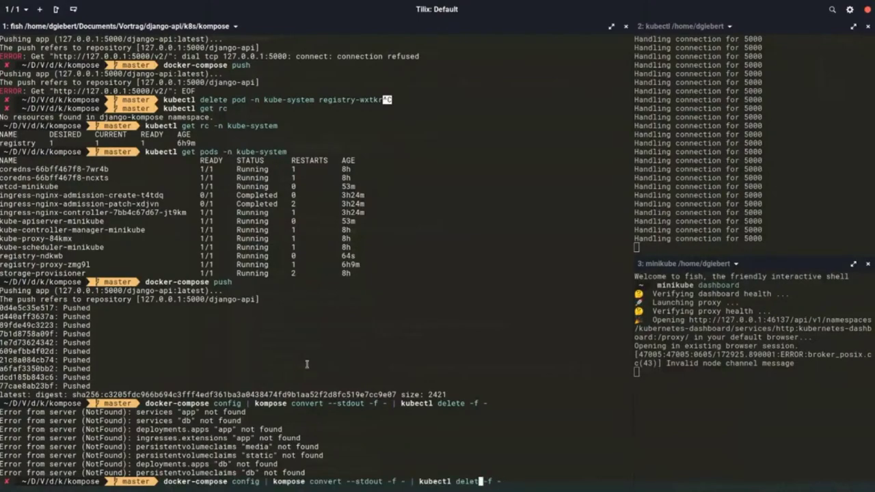
key(BackSpace)
key(BackSpace)
key(BackSpace)
key(BackSpace)
key(BackSpace)
key(Delete)
text(apply)
key(Return)
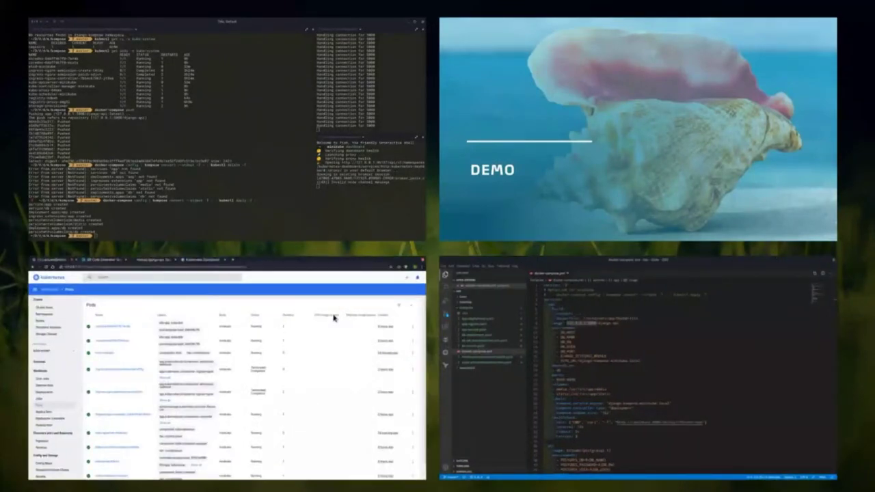
- Switch the Kubernetes Dashboard to the django-kompose namespace and show its pods
click(310, 341)
click(41, 205)
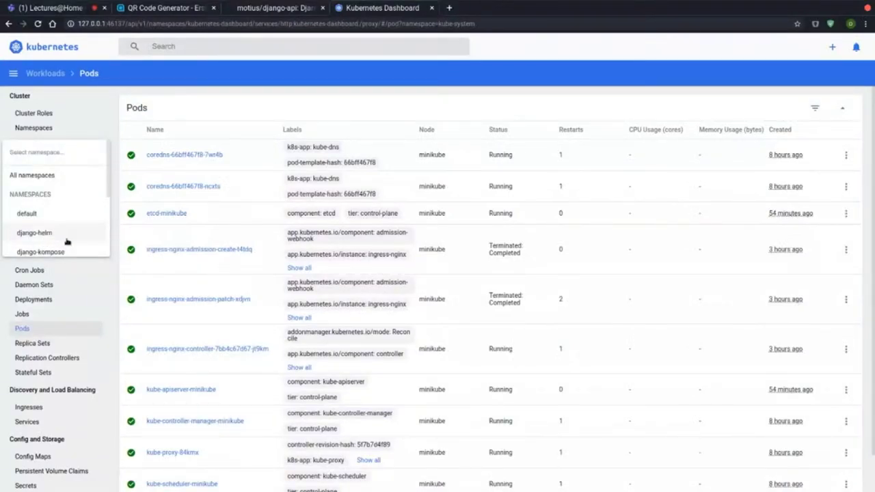
scroll(68, 225, down, 1)
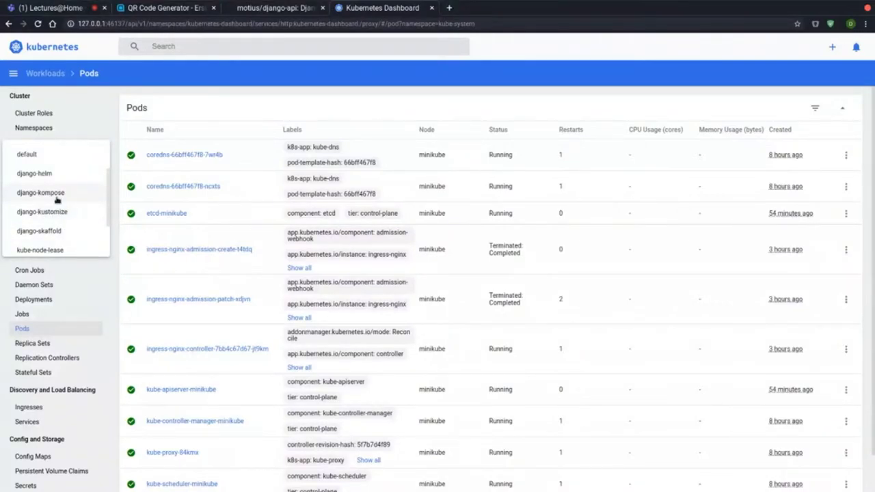
click(57, 195)
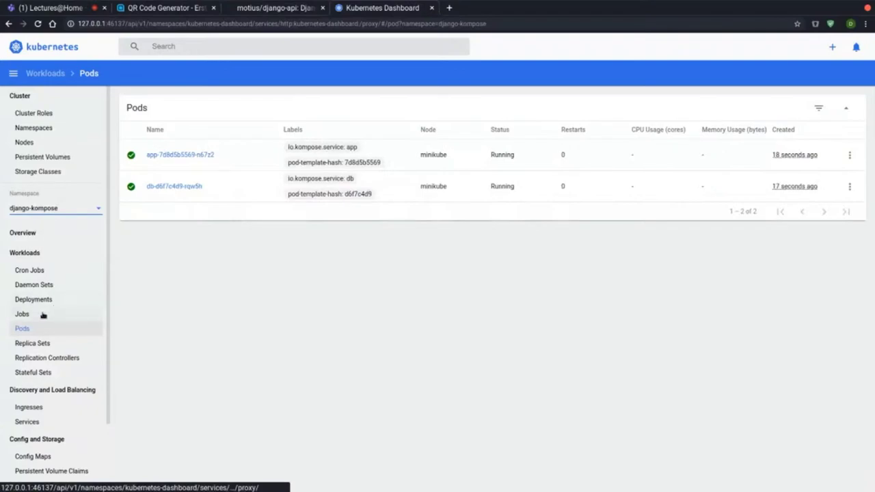
- Check the django-kompose Deployments, Pods, Ingresses and Services lists
click(42, 299)
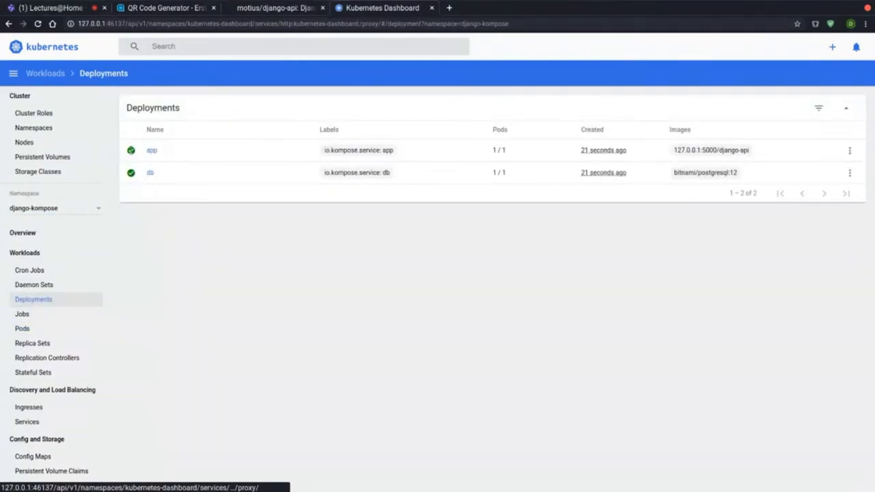
click(22, 329)
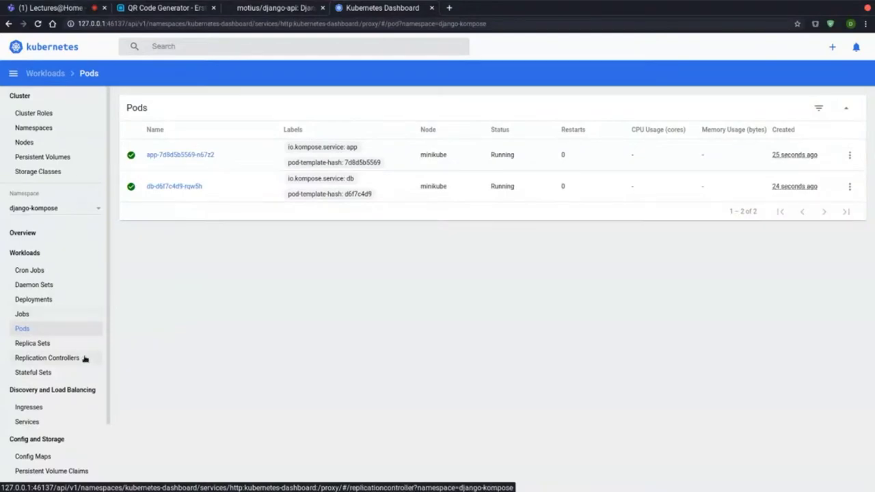
click(41, 407)
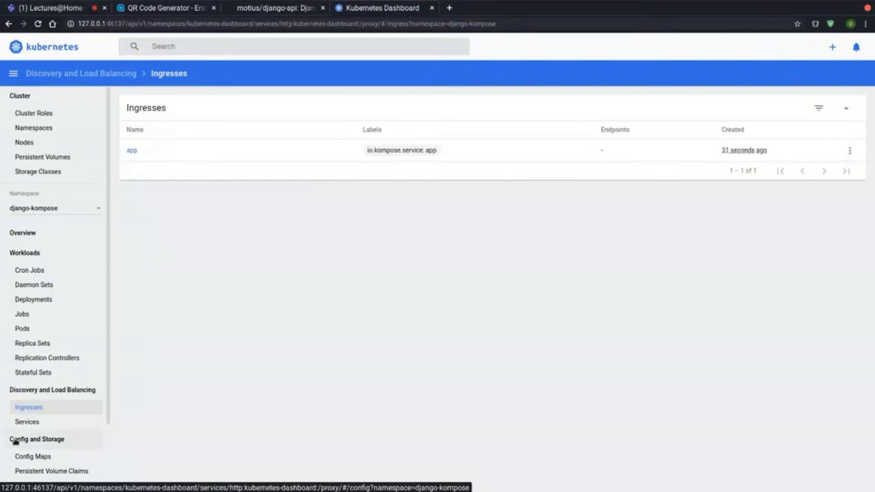
click(54, 418)
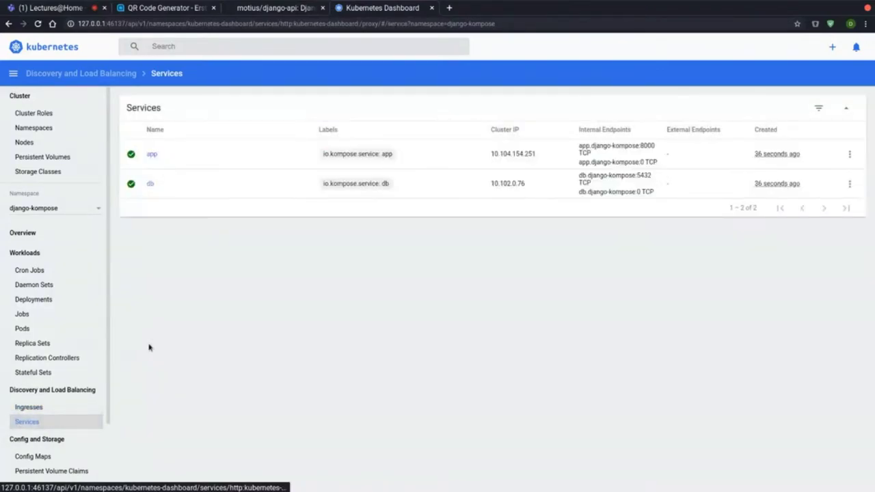
key(super)
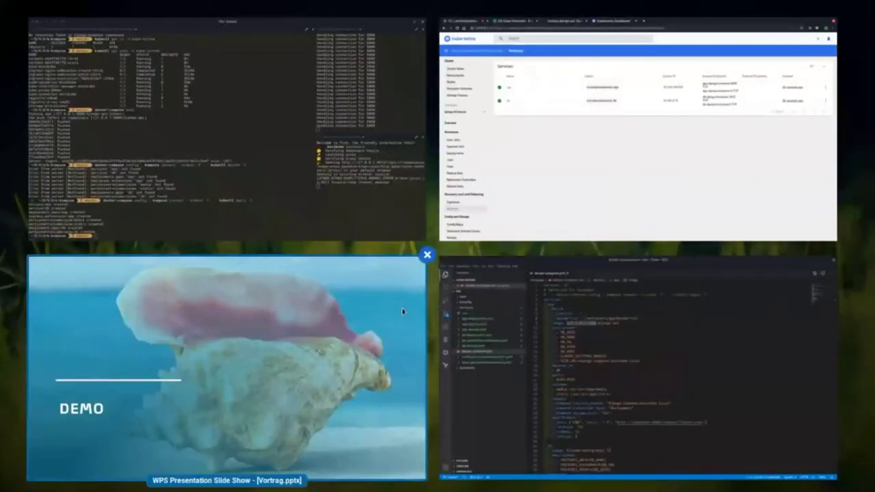
- Bring up docker-compose.yml in Code - OSS and select the app service's kompose labels block
click(552, 336)
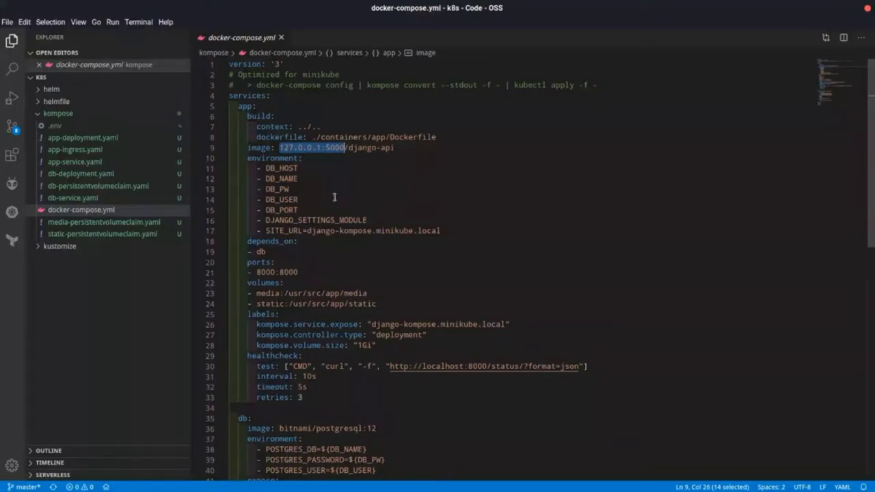
scroll(335, 197, down, 1)
scroll(334, 198, down, 4)
scroll(335, 197, up, 2)
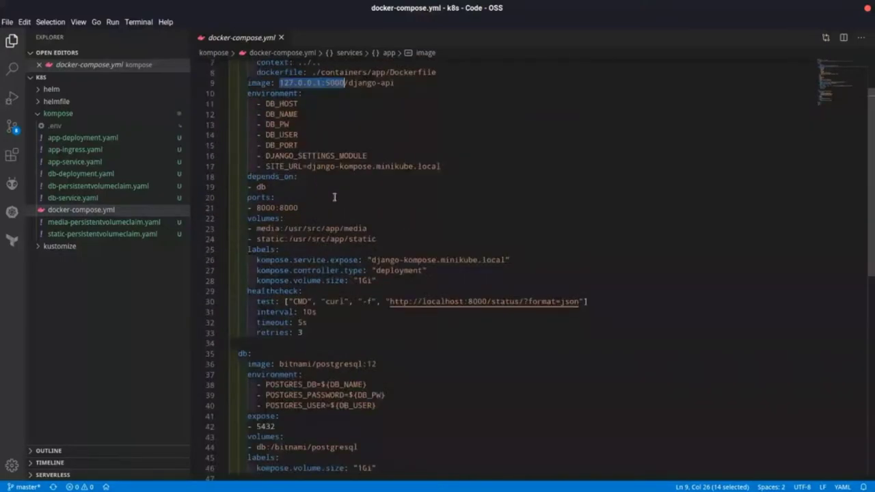
scroll(334, 197, up, 2)
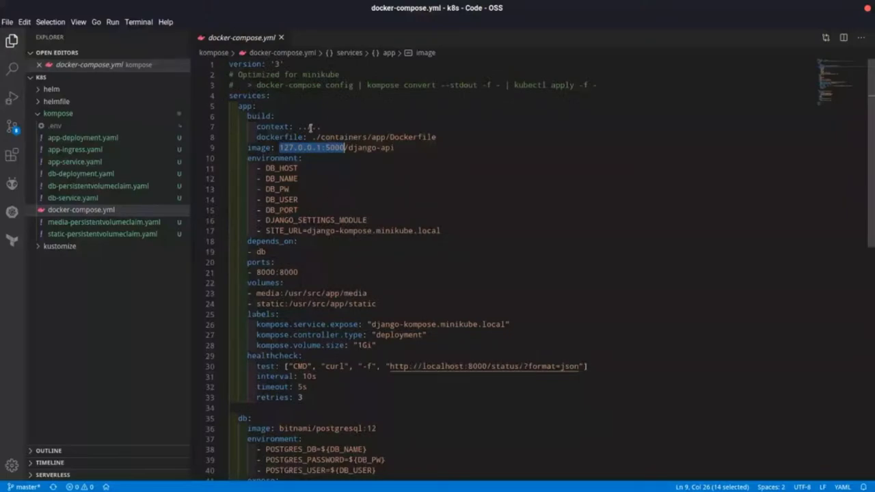
click(250, 315)
click(378, 344)
shift+click(219, 315)
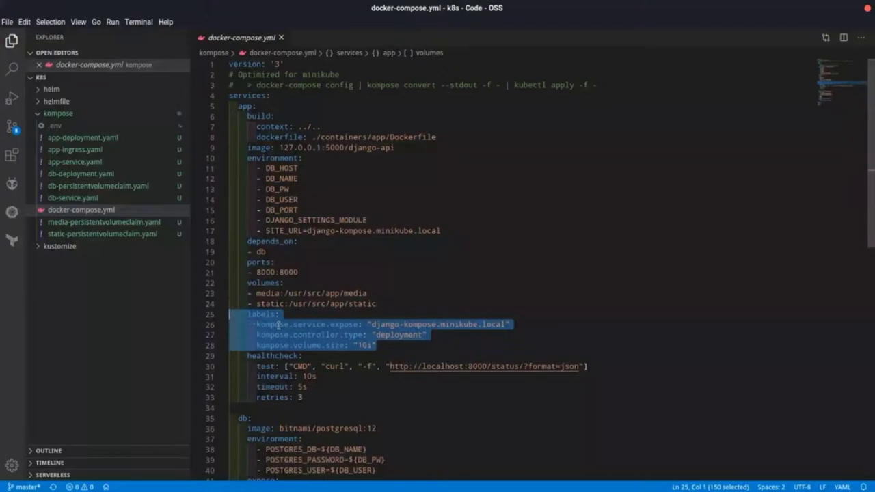
click(370, 324)
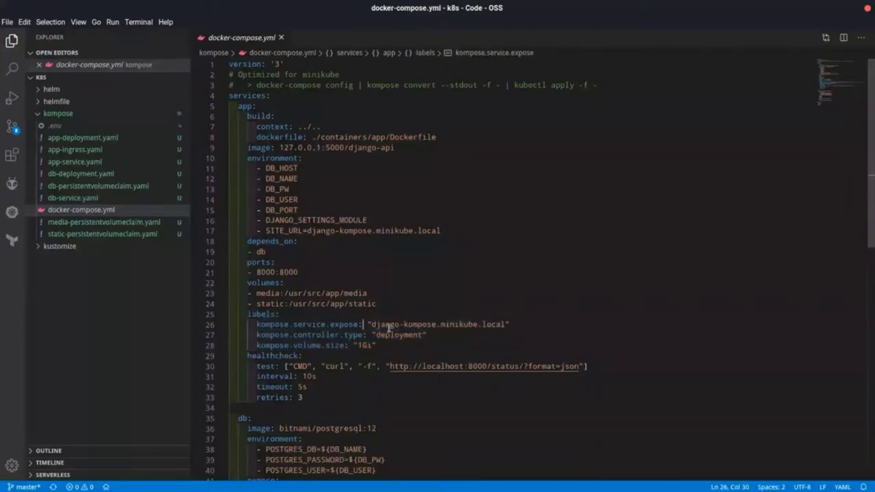
- Highlight the django-kompose.minikube.local host, deployment controller type and 1Gi volume size labels
drag(371, 325, 506, 325)
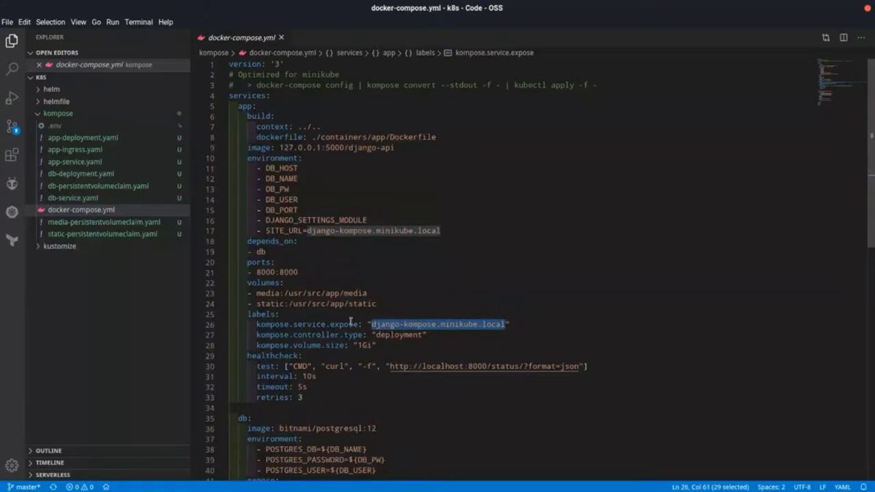
click(387, 345)
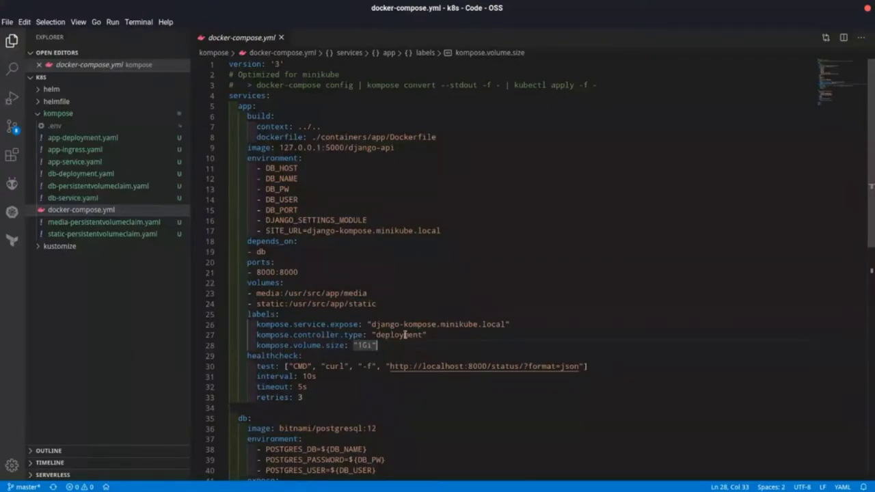
double_click(404, 334)
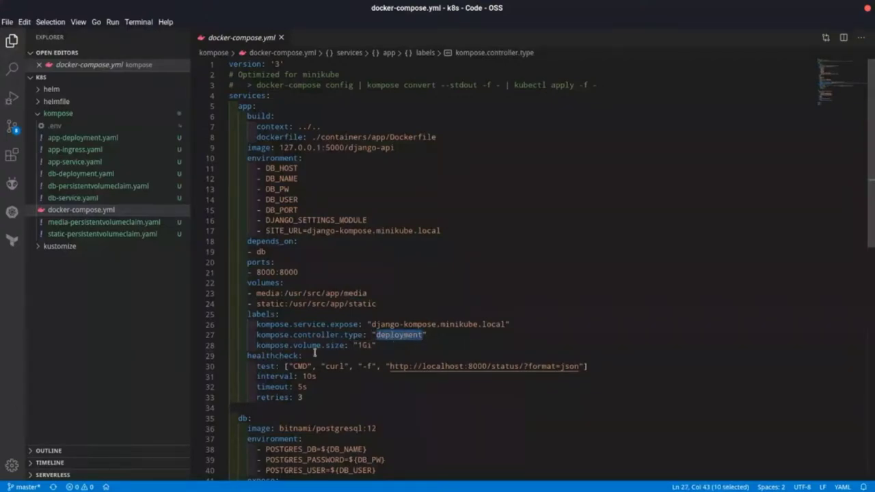
click(360, 345)
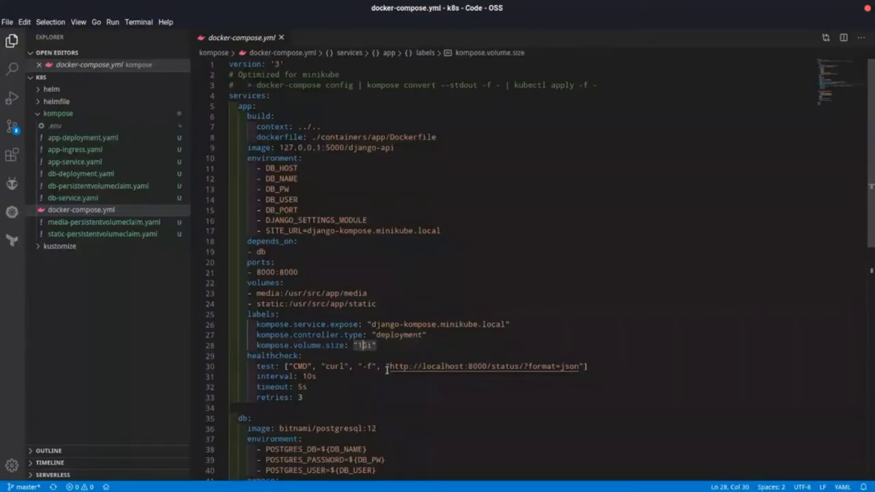
scroll(386, 369, down, 3)
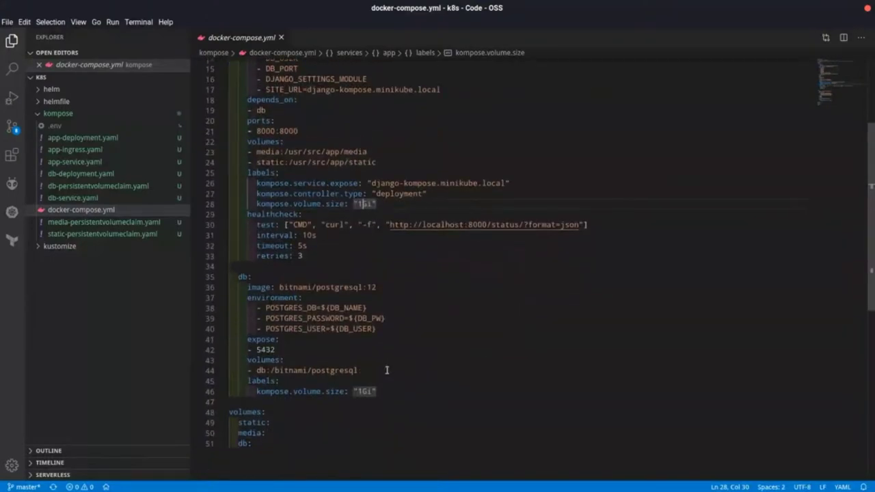
scroll(386, 369, up, 2)
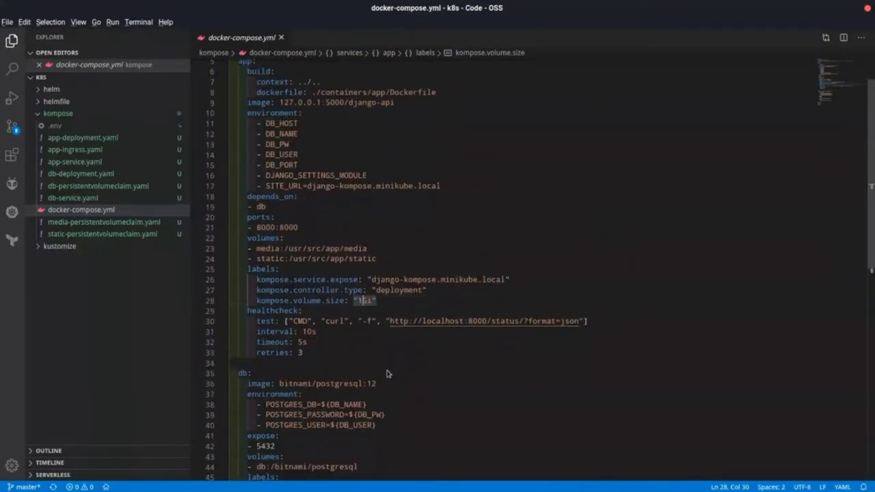
key(alt+Tab)
key(ctrl+t)
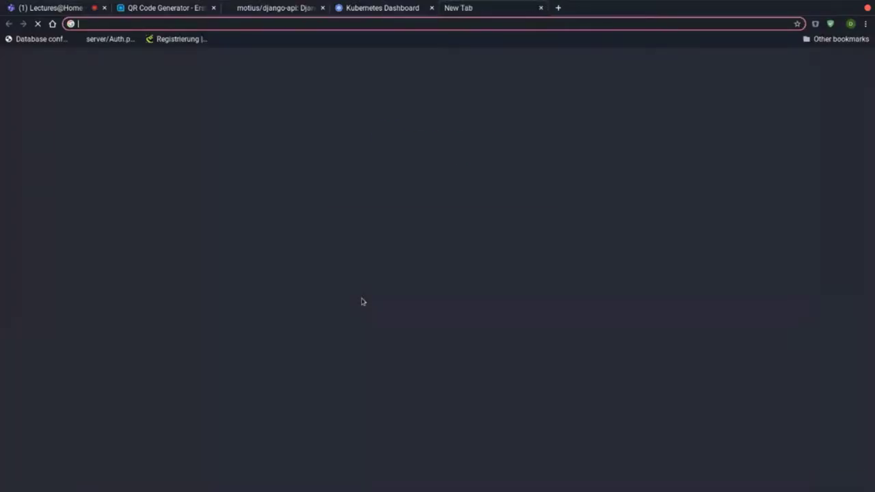
text(django-kompose.)
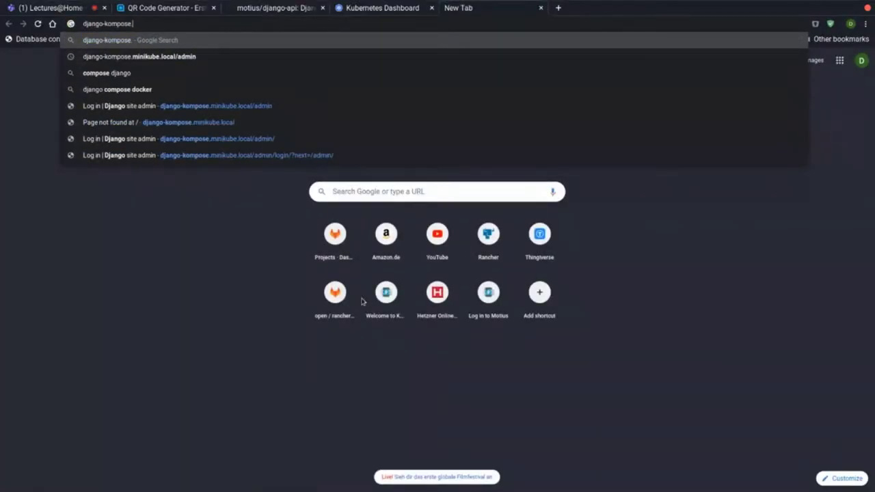
key(Down)
key(Return)
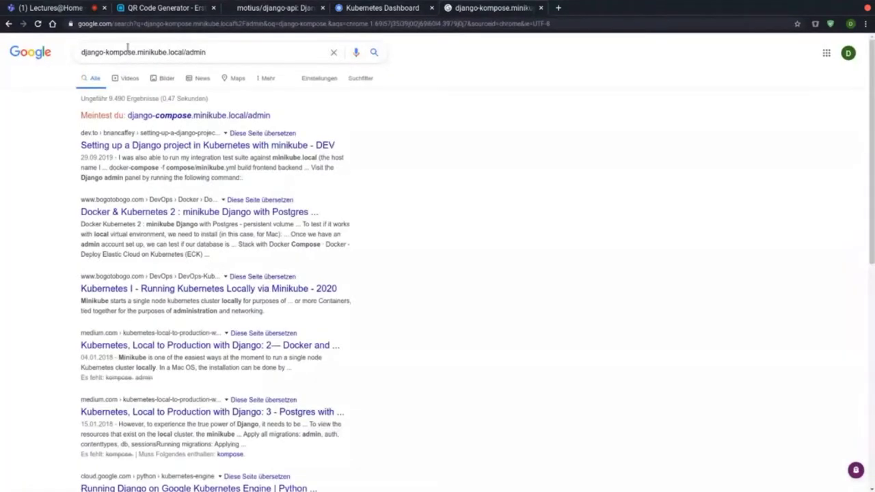
click(72, 25)
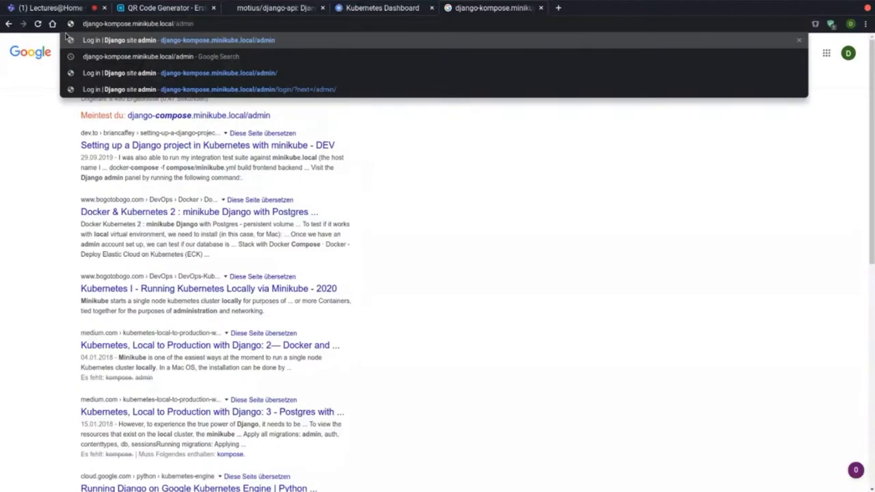
text(http://)
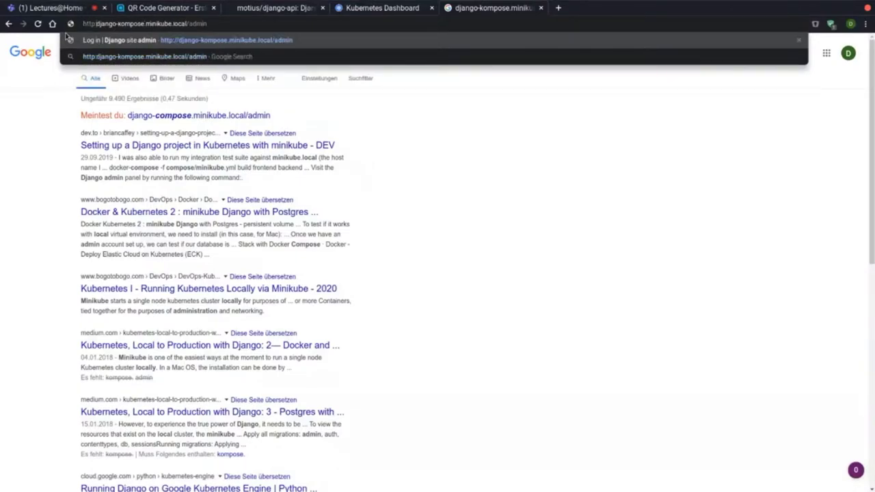
key(Return)
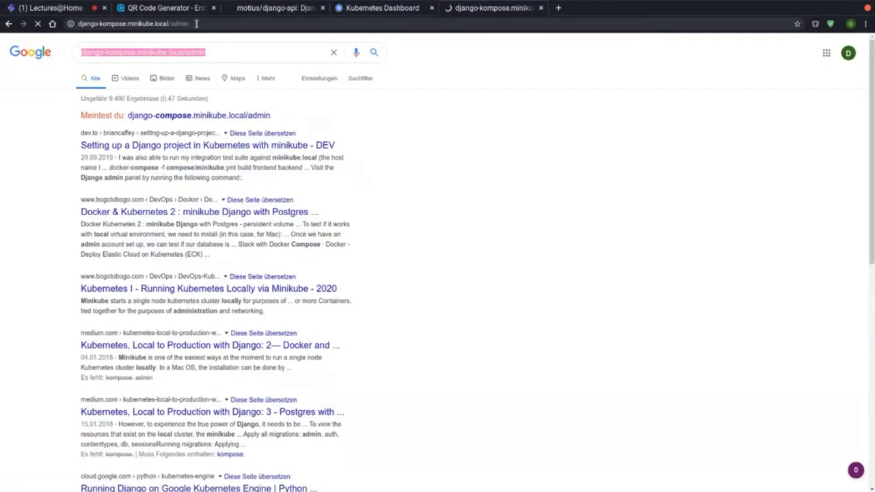
- Scroll the django-api README to the Kubernetes section and select step 6's echo $(minikube ip) command
click(265, 8)
scroll(335, 454, down, 10)
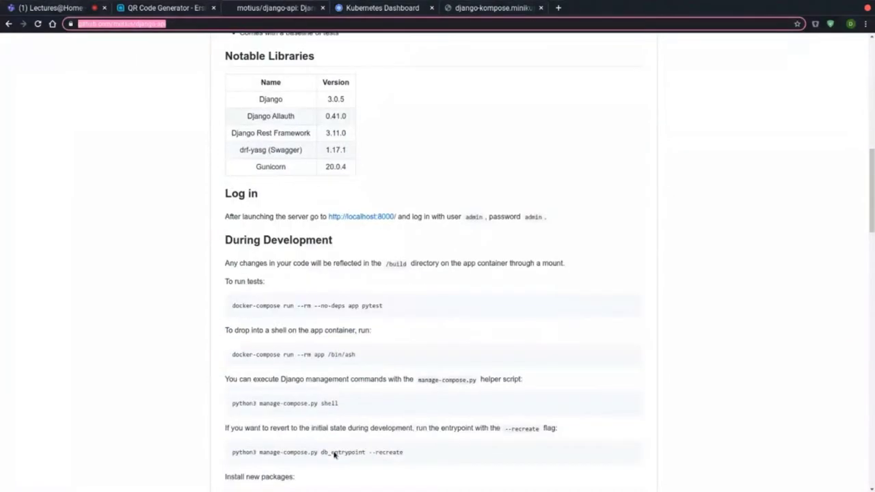
scroll(335, 454, down, 3)
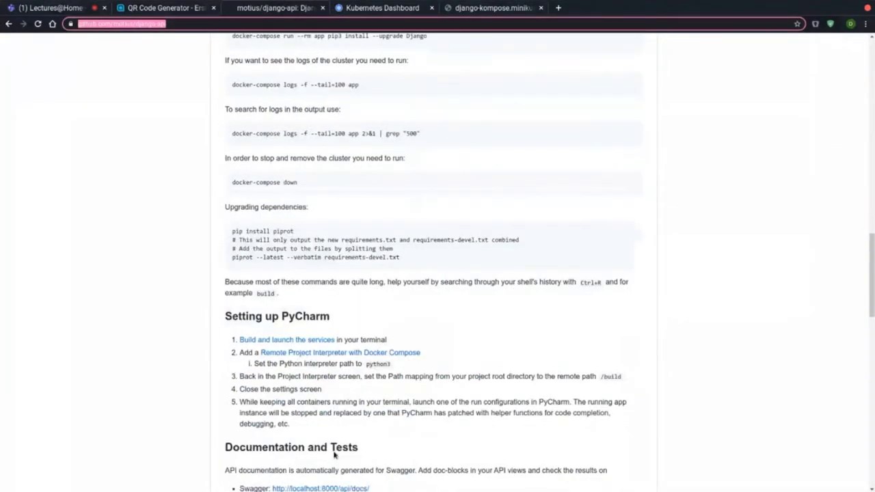
scroll(335, 454, down, 8)
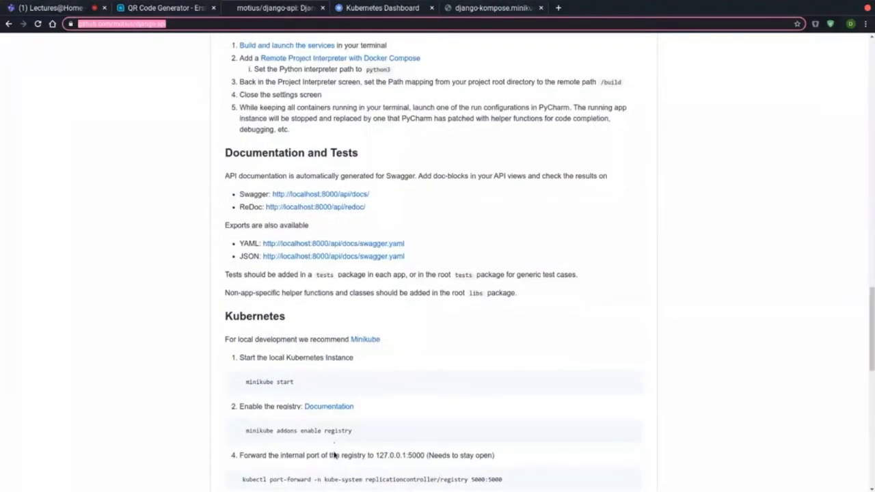
scroll(335, 455, down, 15)
scroll(335, 454, up, 2)
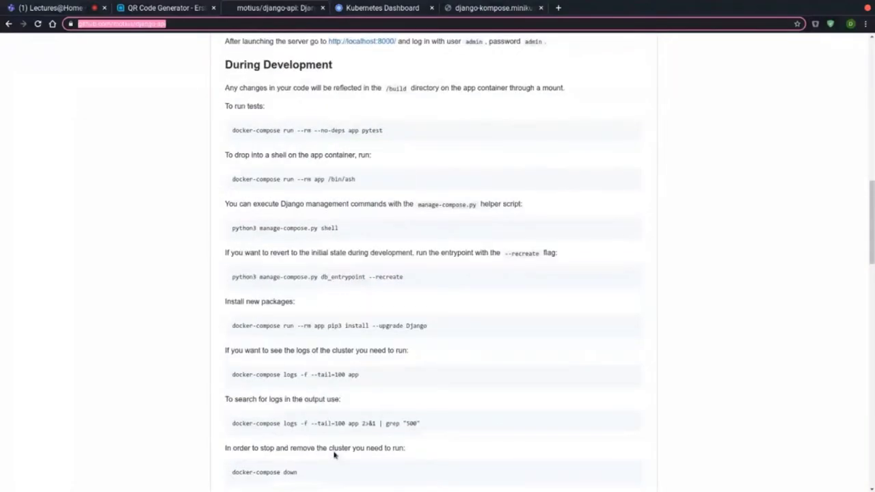
scroll(335, 454, up, 7)
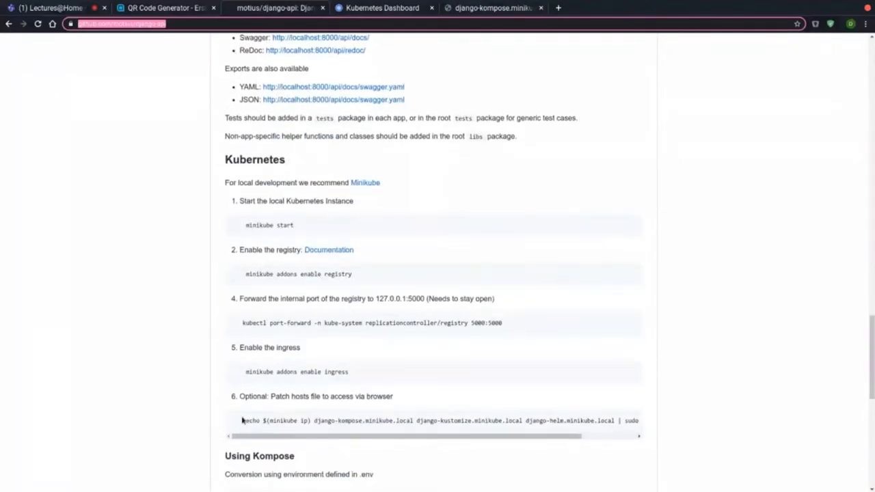
drag(242, 420, 653, 441)
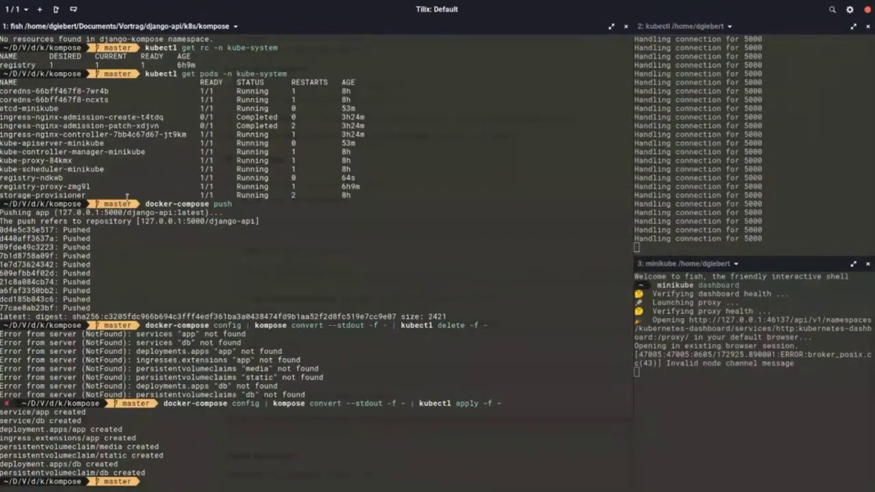
- Paste the hosts command, drop the '$' for fish, and append the entries to /etc/hosts
text(echo $(minikube ip) django-kompose.minikube.local django-kustomize.minikube.local django-helm.minikube.local | sudo tee -a /etc/hosts)
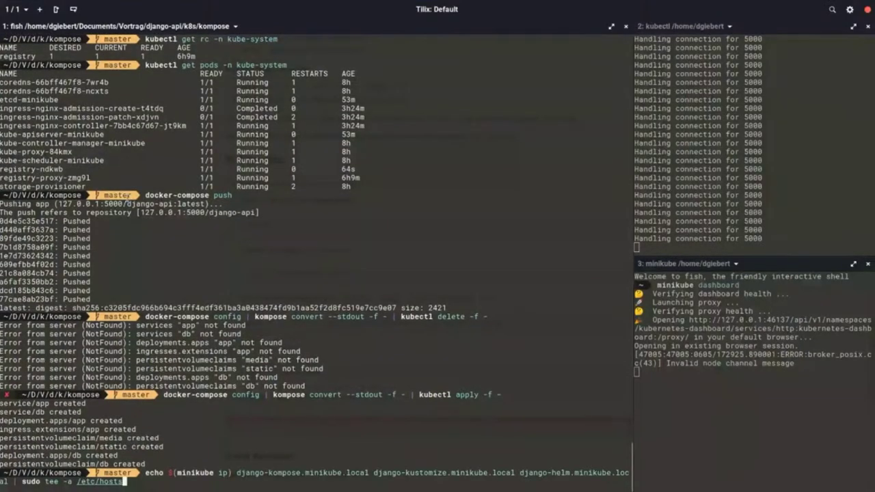
key(Home)
key(Right)
key(Right)
key(Right)
key(Right)
key(Right)
key(Delete)
key(Return)
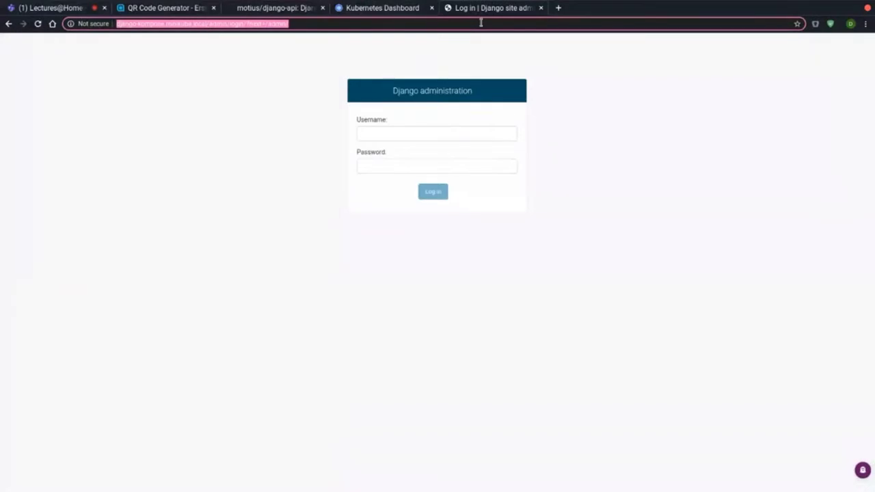
- Load the API docs at /api/docs, then the site root of django-kompose.minikube.local
click(225, 23)
drag(207, 23, 392, 43)
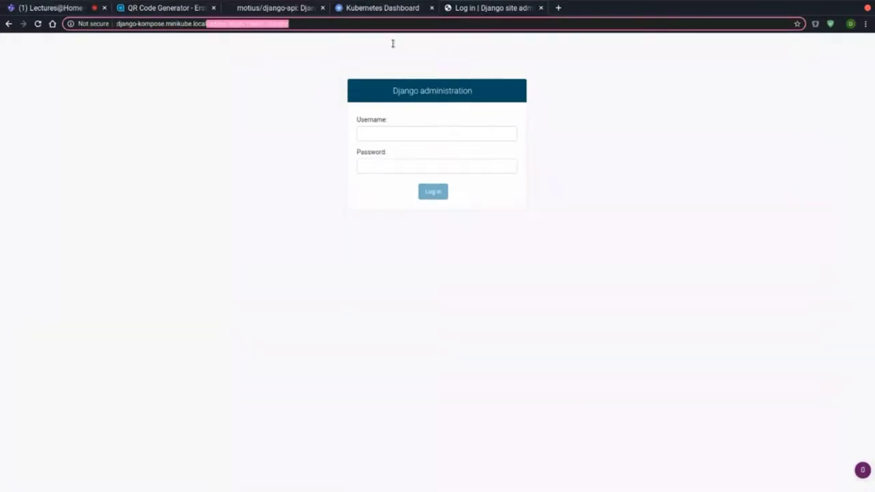
text(/api/docs)
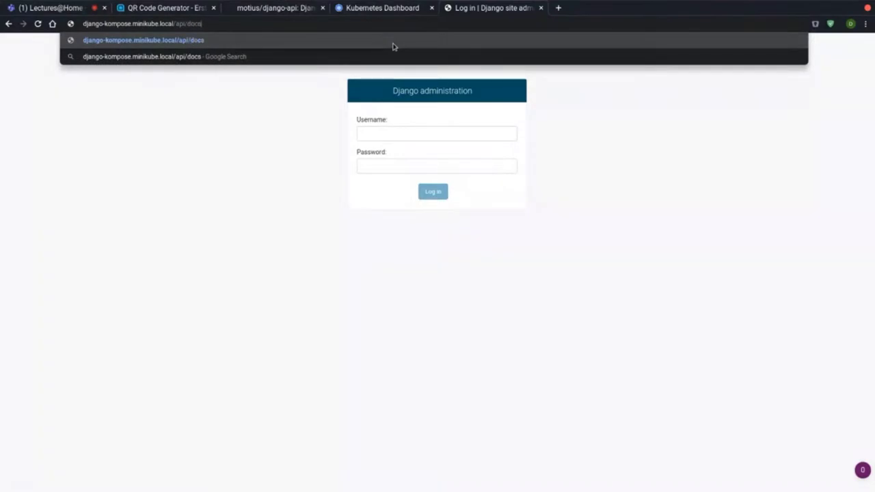
key(Return)
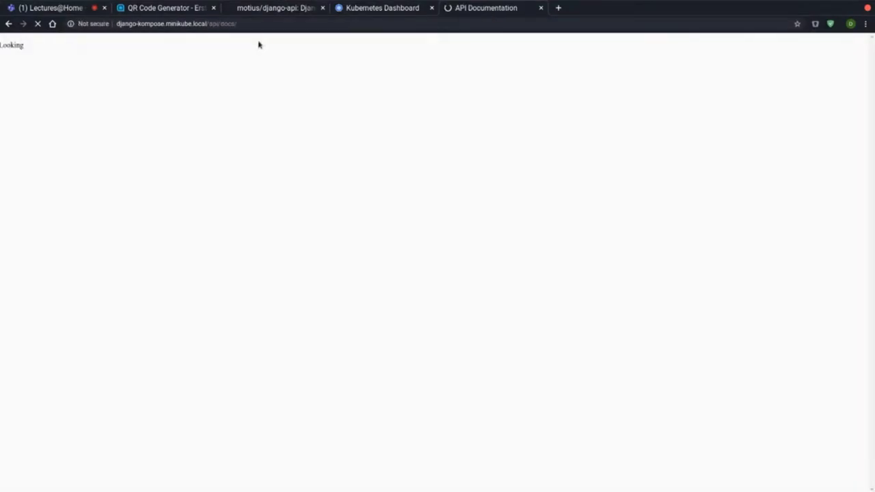
click(244, 23)
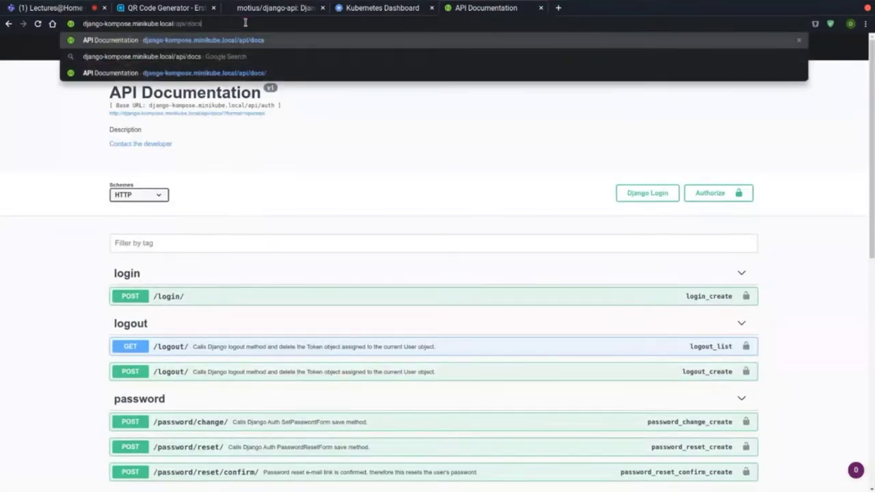
key(BackSpace)
key(BackSpace)
key(BackSpace)
key(BackSpace)
key(BackSpace)
key(BackSpace)
key(BackSpace)
key(BackSpace)
key(BackSpace)
key(Return)
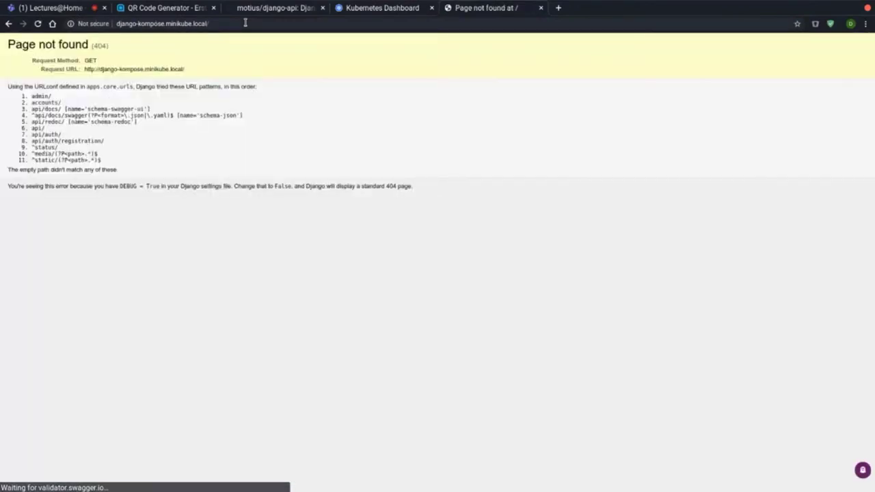
- Open /admin, log in with the admin account credentials, then close the tab
click(244, 24)
click(244, 24)
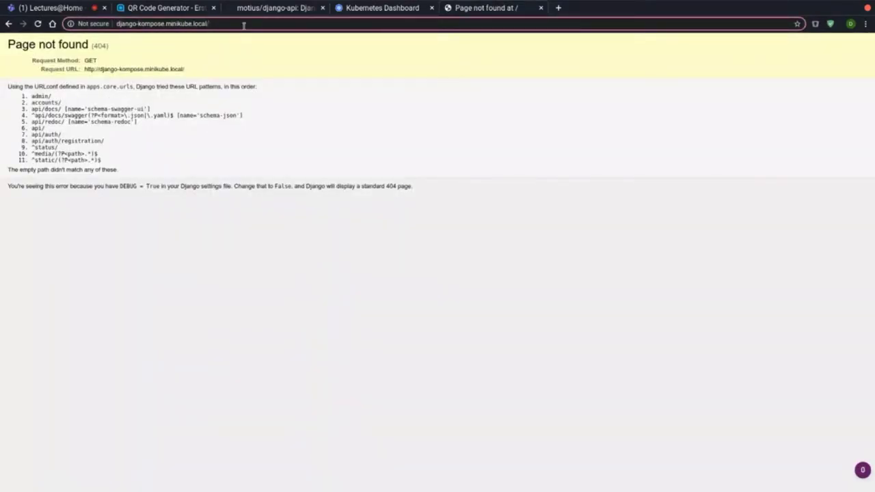
key(Return)
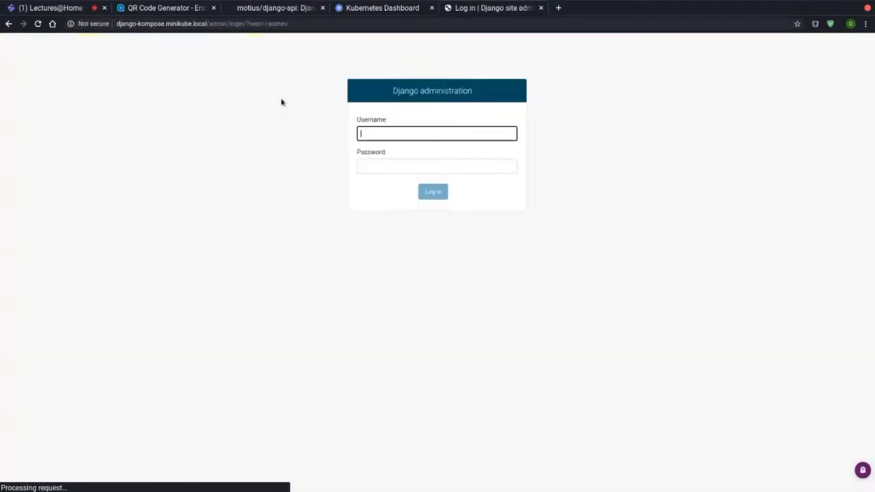
key(Tab)
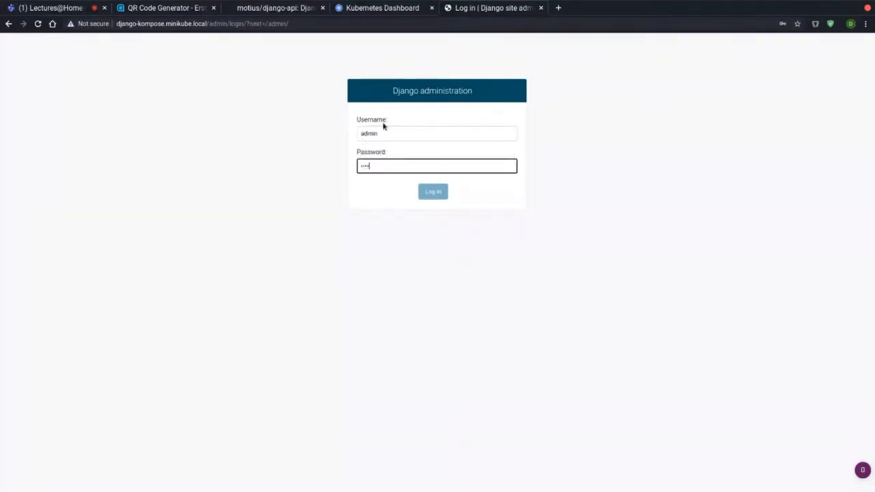
key(Return)
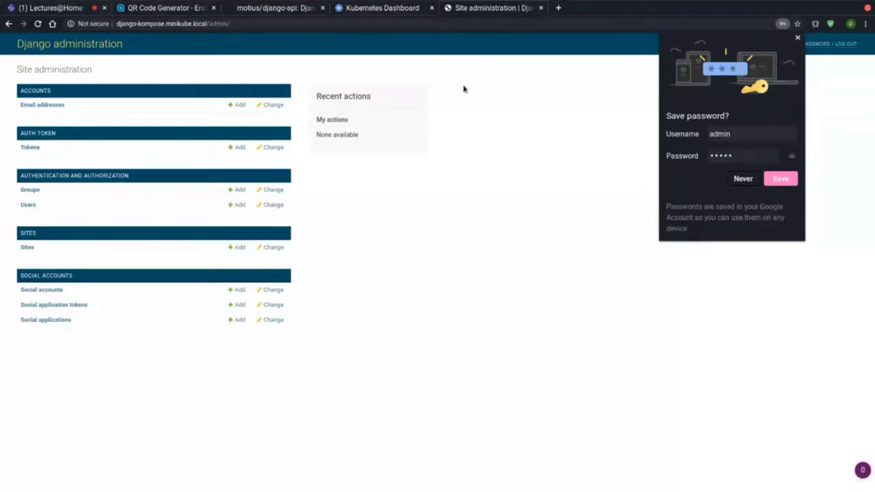
key(ctrl+w)
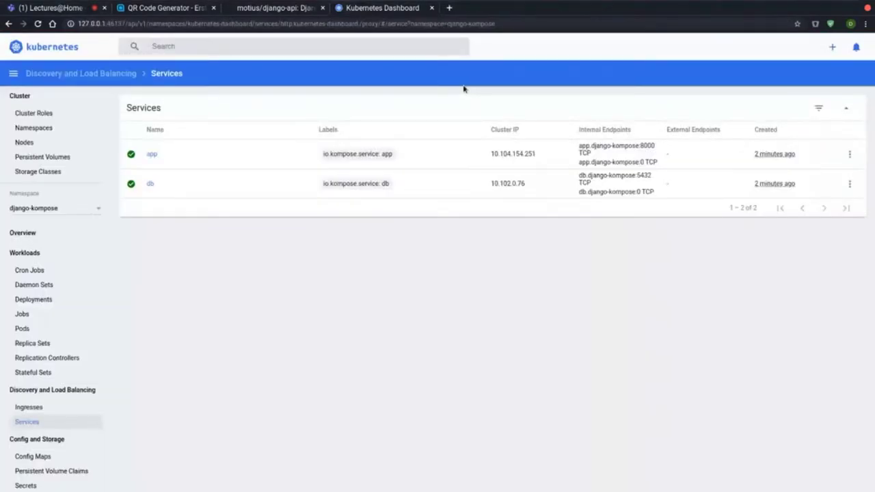
- In Tilix, run minikube ip by pasting it from the echo command
key(alt+Tab)
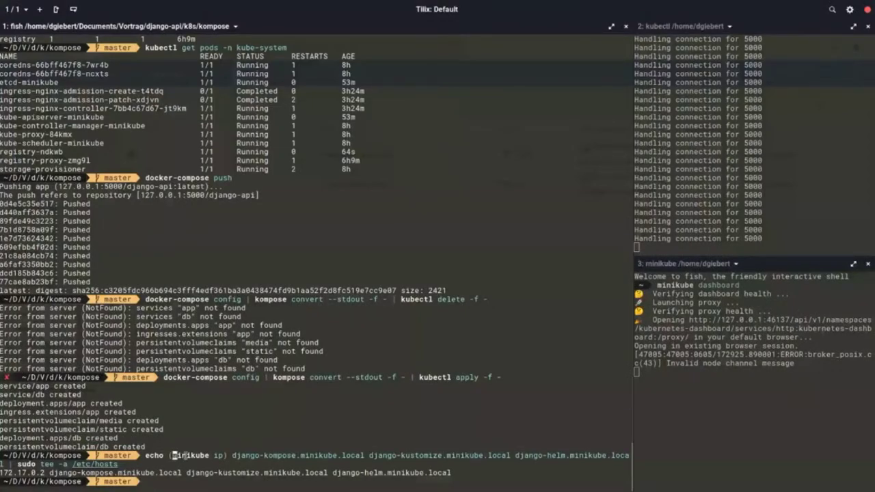
drag(173, 455, 223, 455)
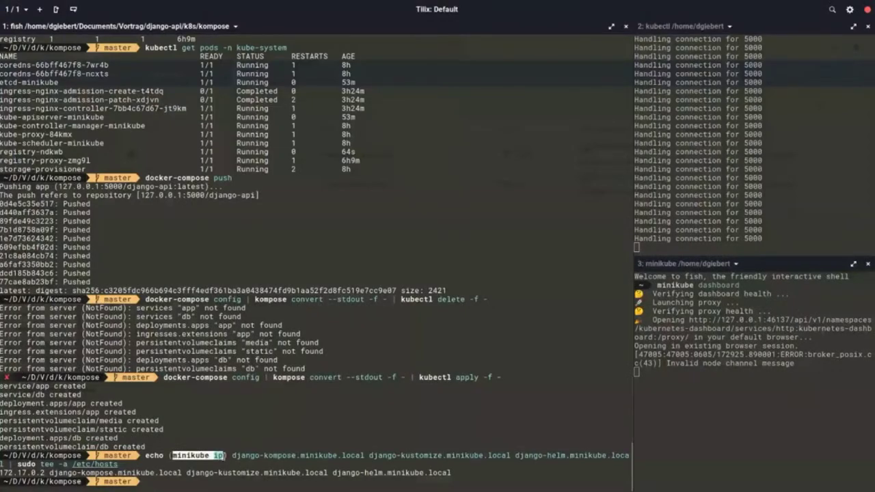
middle_click(253, 476)
key(Return)
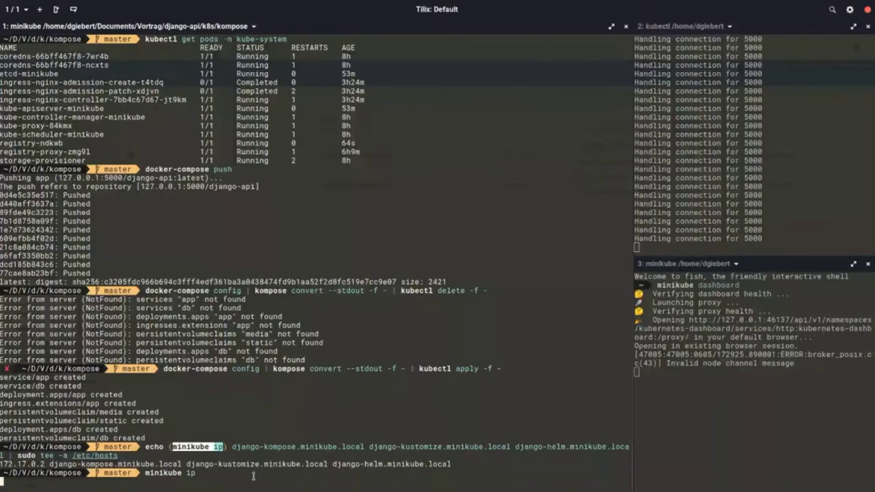
- Run docker inspect minikube and confirm its IPAddress 172.17.0.2 matches minikube ip
text(docker inspect minikube)
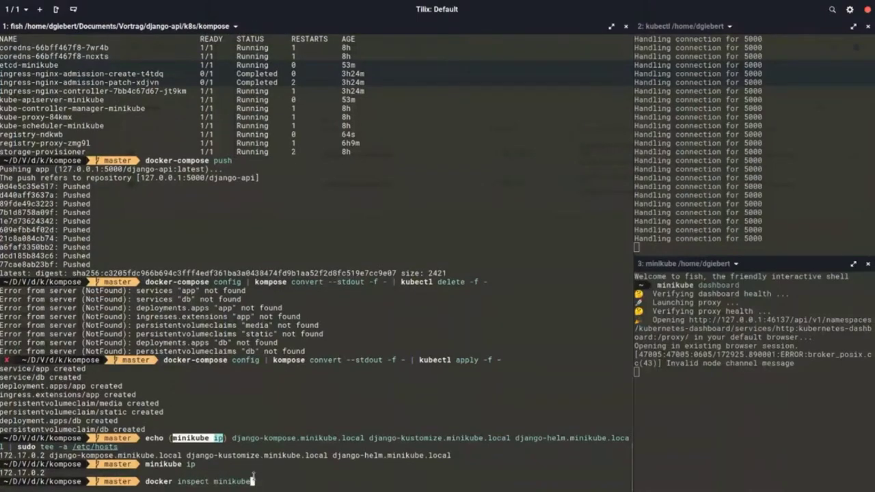
key(Return)
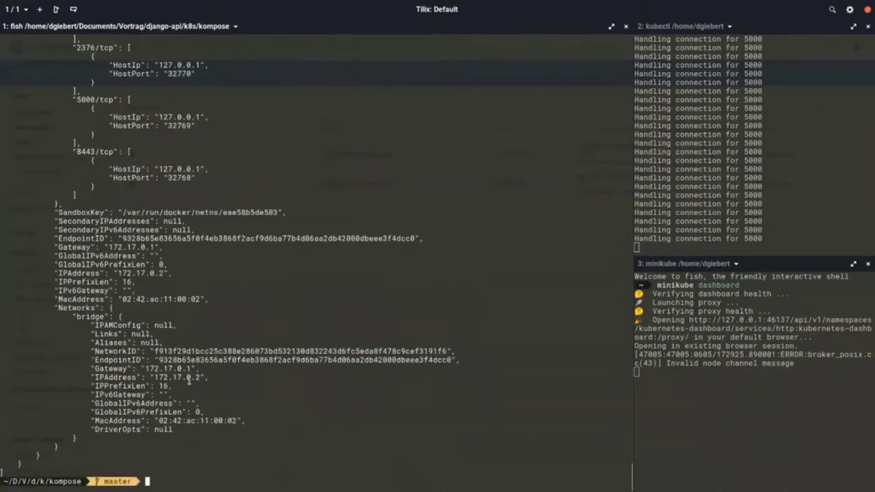
double_click(189, 377)
text(minikube ip)
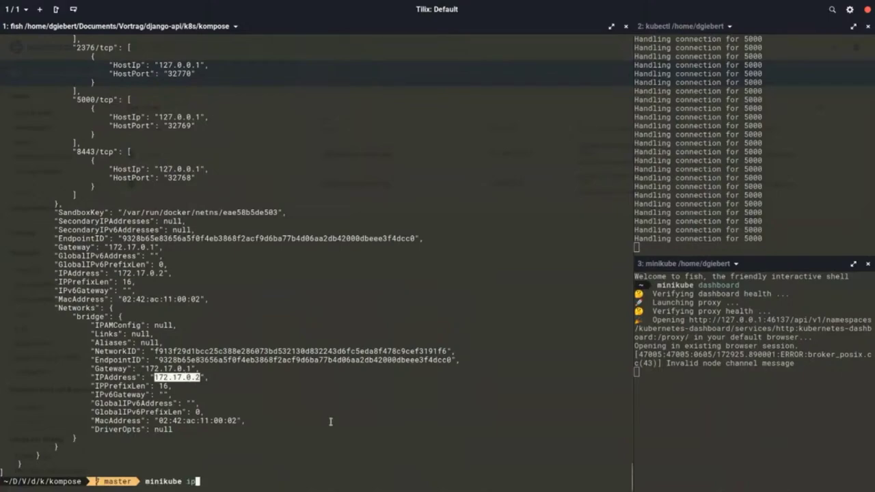
key(Return)
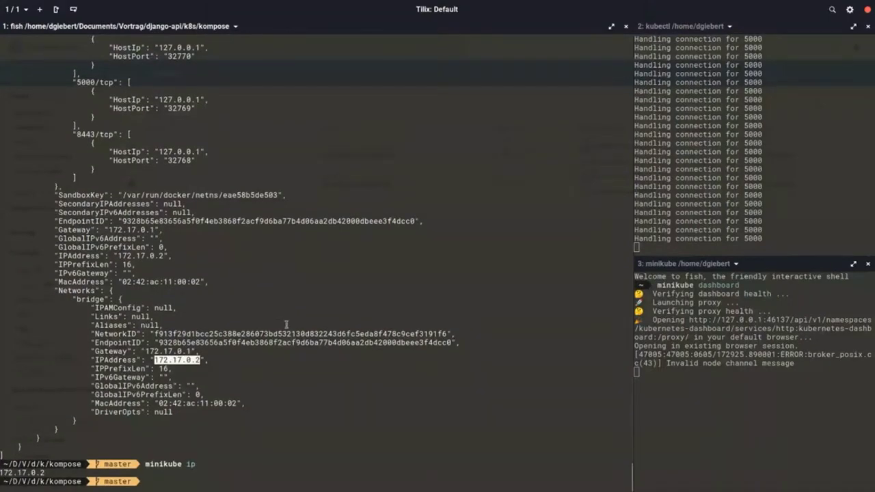
key(alt+Tab)
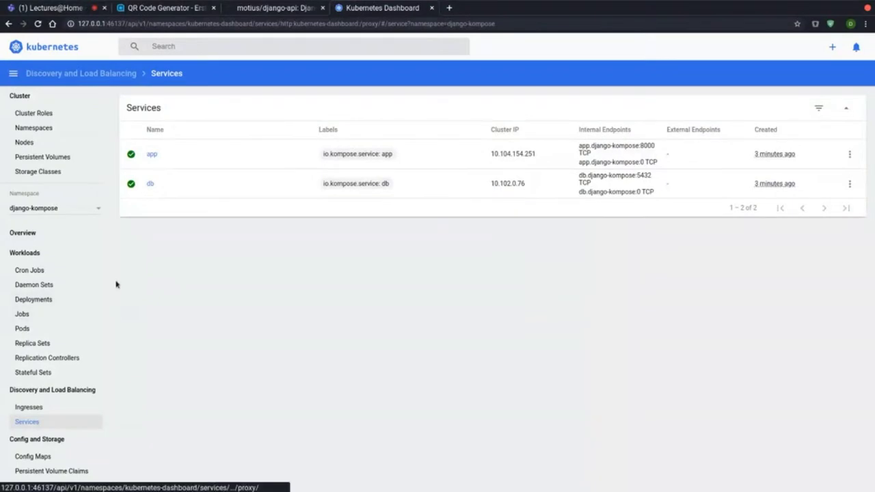
- Bring Code - OSS forward and scroll docker-compose.yml back to the app and db services
key(super)
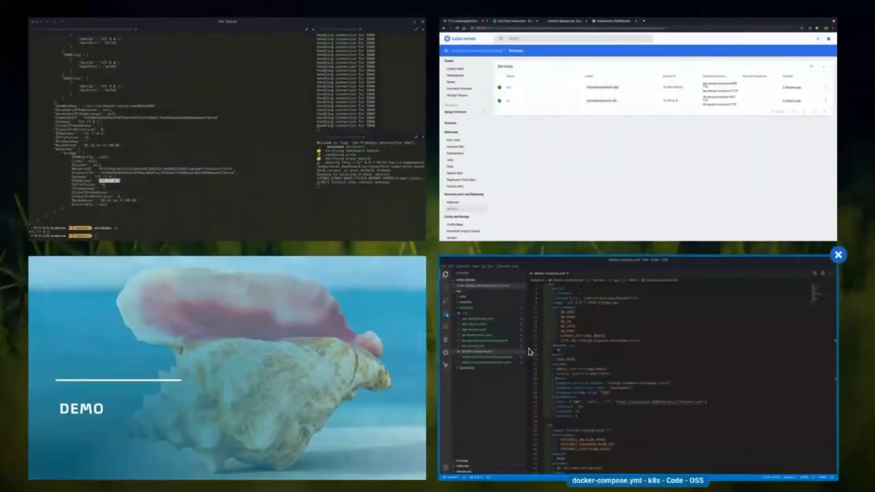
click(529, 351)
scroll(405, 410, down, 7)
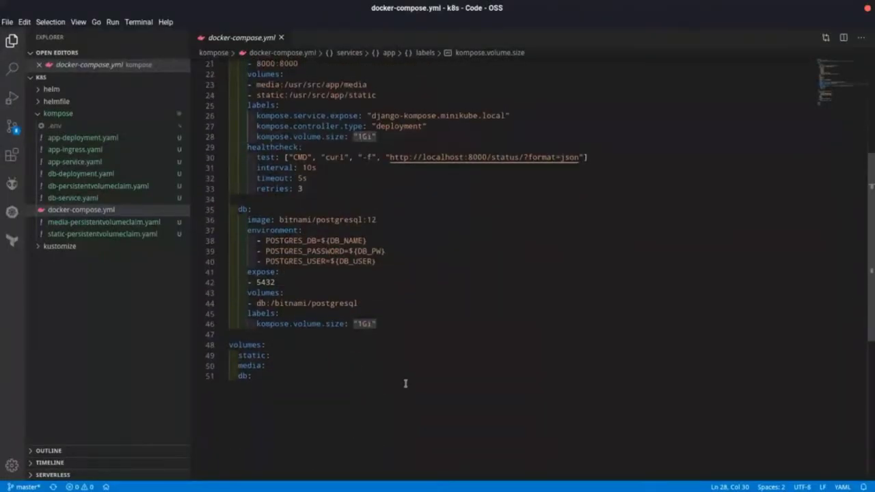
scroll(405, 384, up, 1)
scroll(405, 383, up, 3)
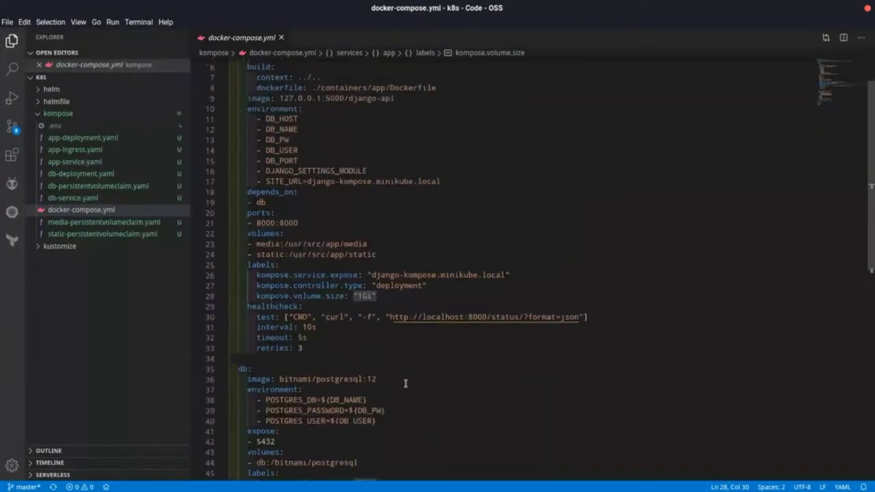
scroll(405, 383, up, 2)
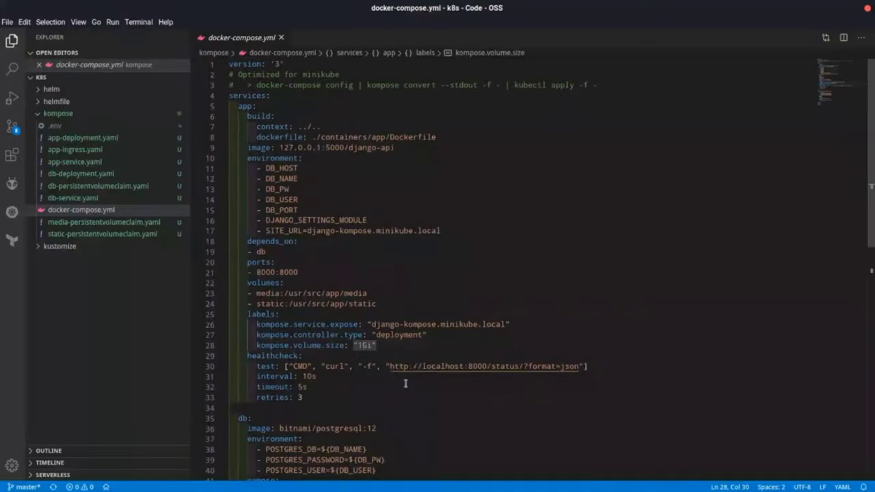
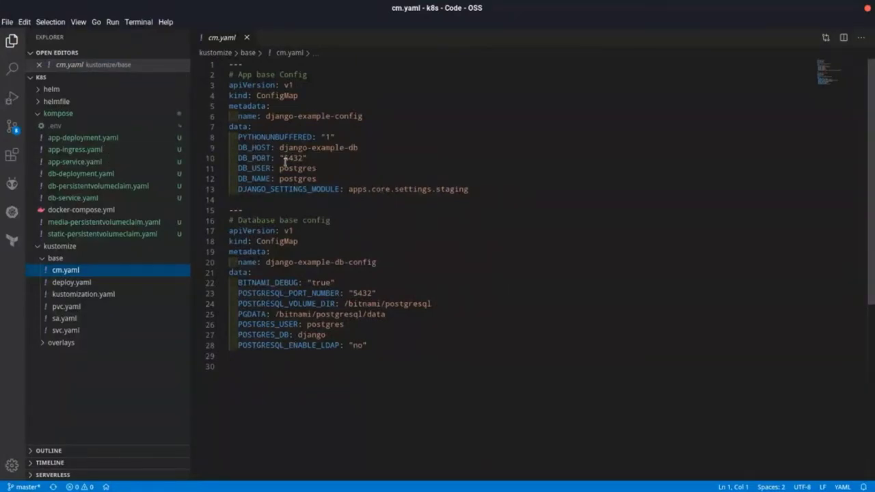
- Open the base deploy.yaml and scroll through the whole manifest
click(82, 282)
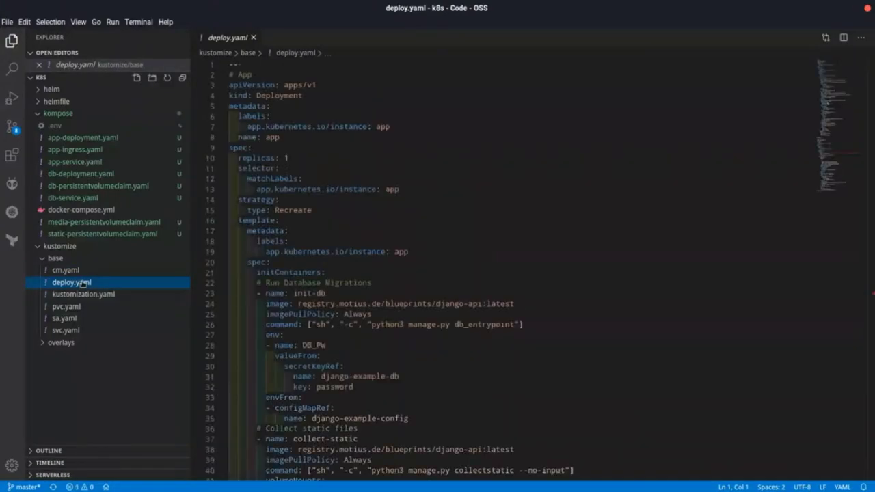
scroll(448, 239, down, 10)
scroll(449, 240, down, 5)
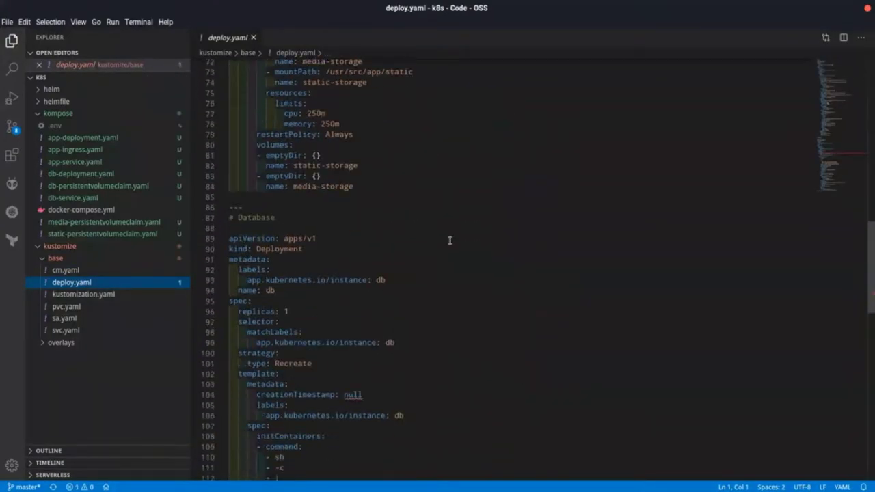
scroll(449, 240, up, 7)
scroll(449, 240, up, 6)
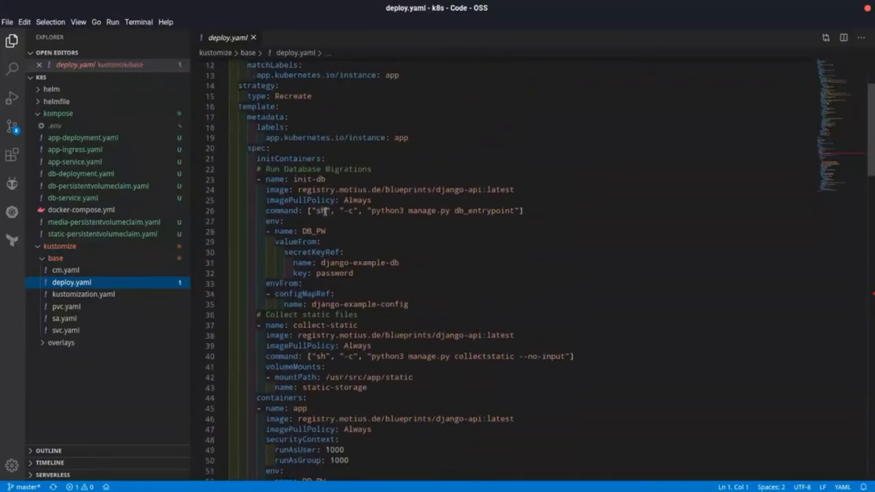
- Highlight the initContainers and containers sections, then open the base pvc.yaml claim
double_click(293, 158)
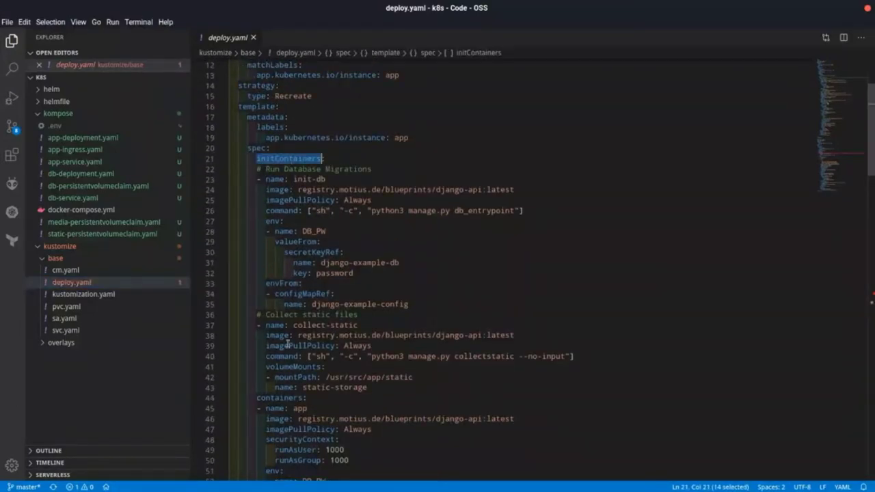
double_click(280, 397)
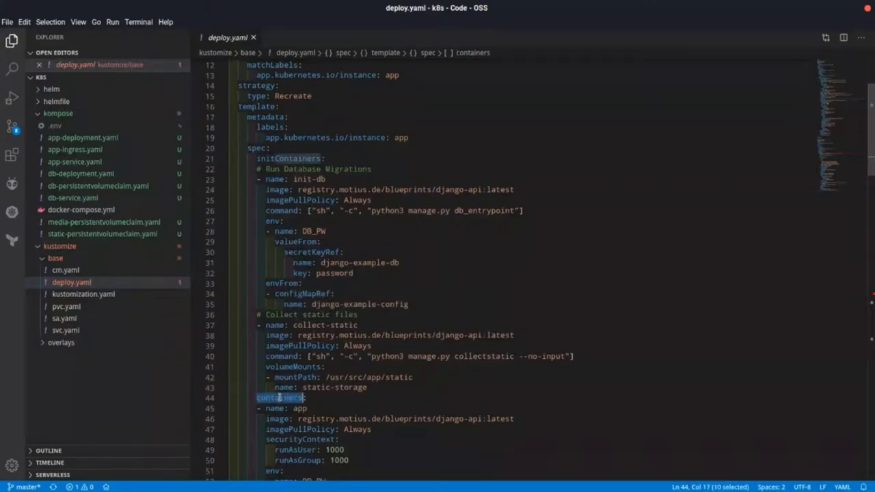
scroll(280, 397, down, 13)
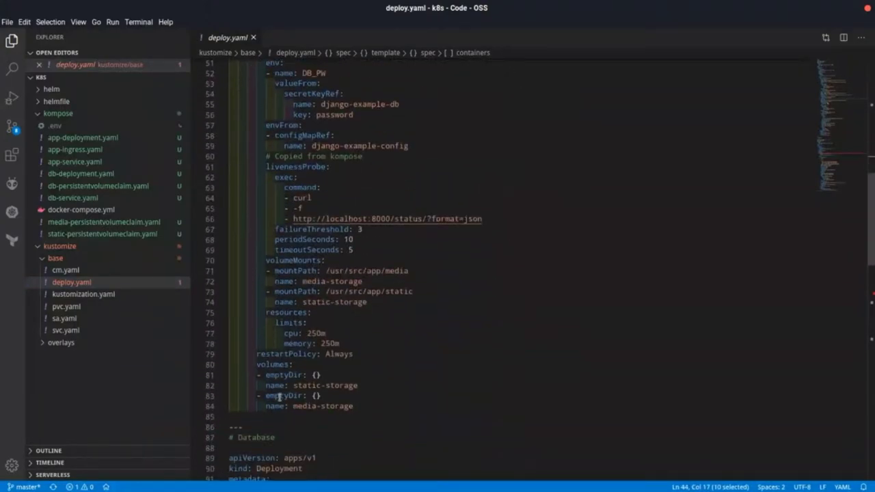
scroll(320, 319, up, 15)
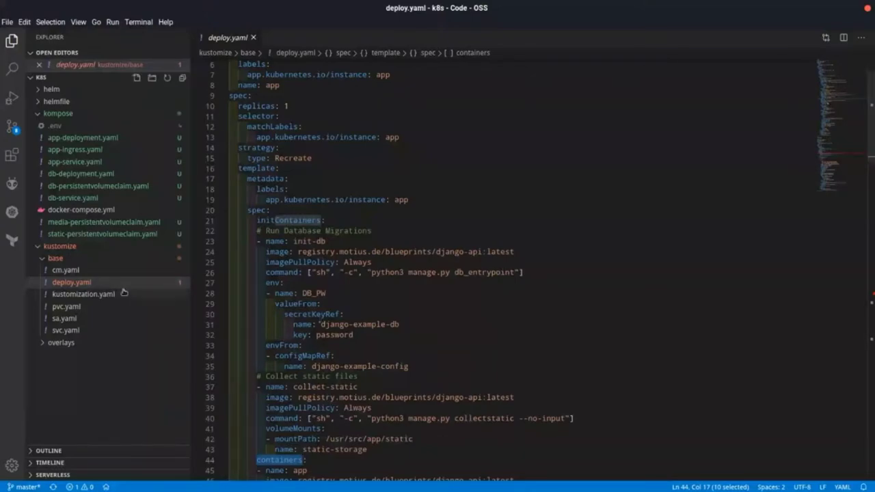
click(73, 306)
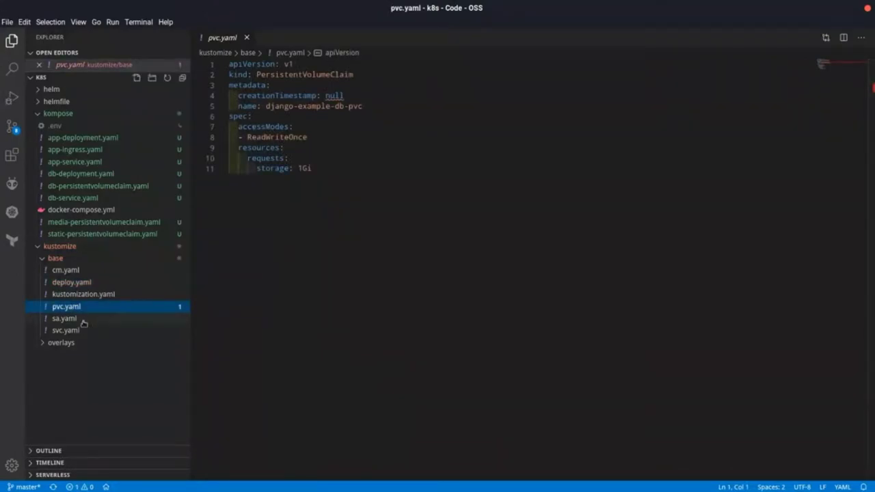
- Look over base sa.yaml and svc.yaml, then open overlays/minikube/deploy.yaml
click(80, 319)
click(87, 332)
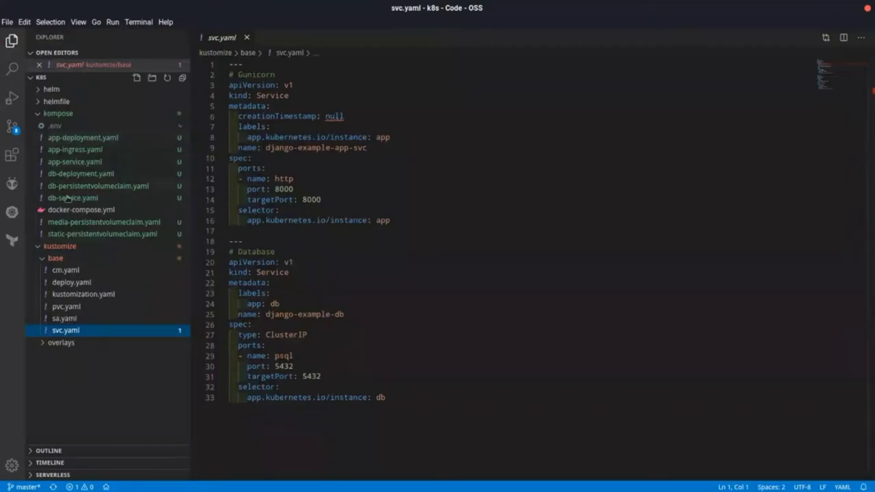
click(42, 343)
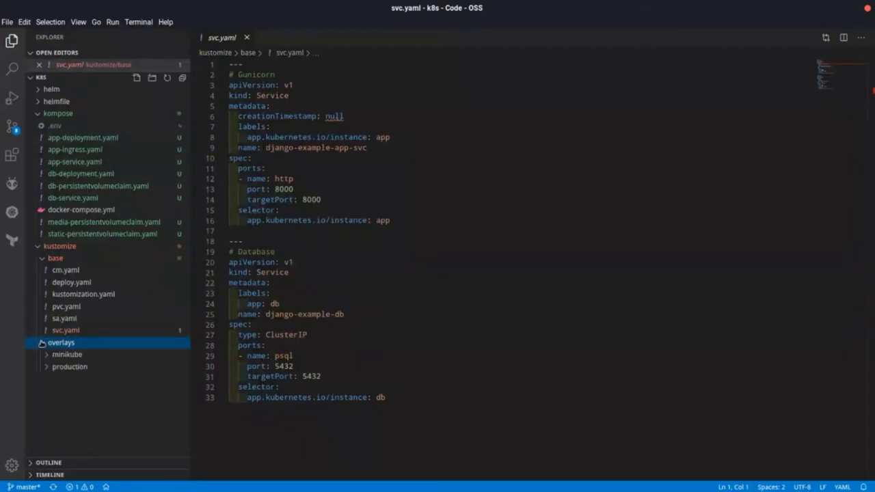
click(77, 356)
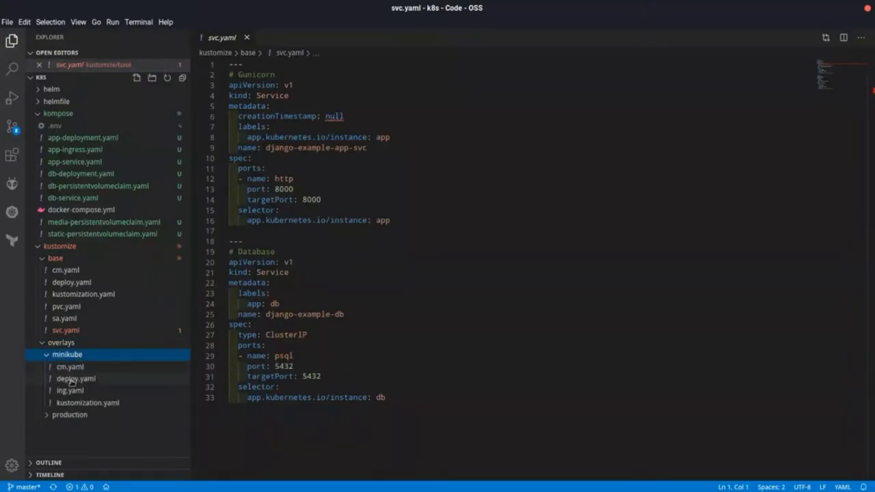
click(71, 381)
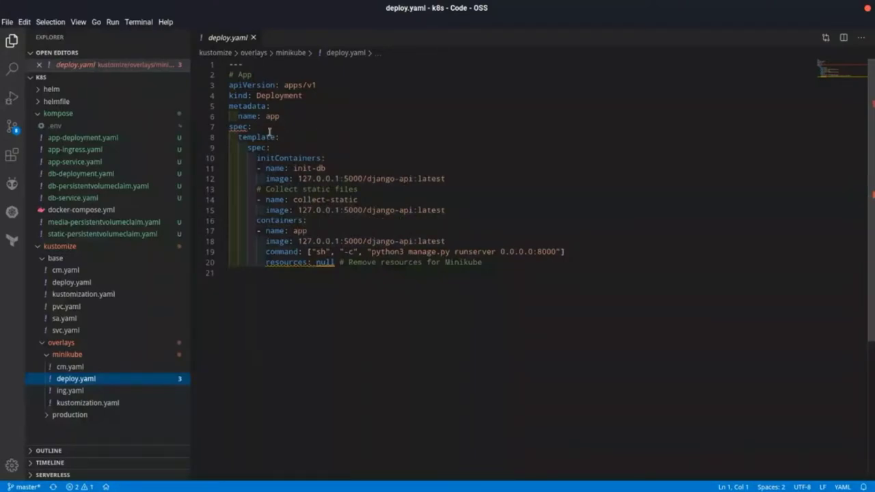
- Highlight the init-db image line pulling from the 127.0.0.1:5000 local registry
mouse_move(236, 99)
mouse_move(241, 127)
click(453, 179)
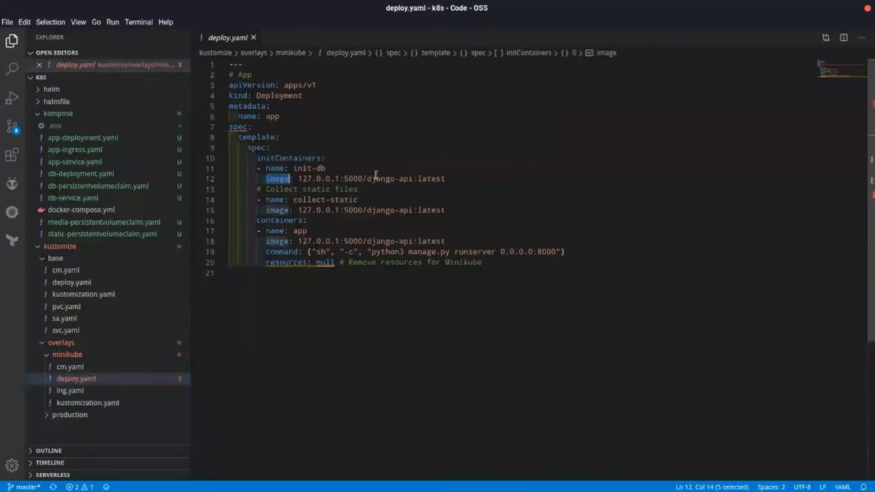
drag(455, 179, 265, 179)
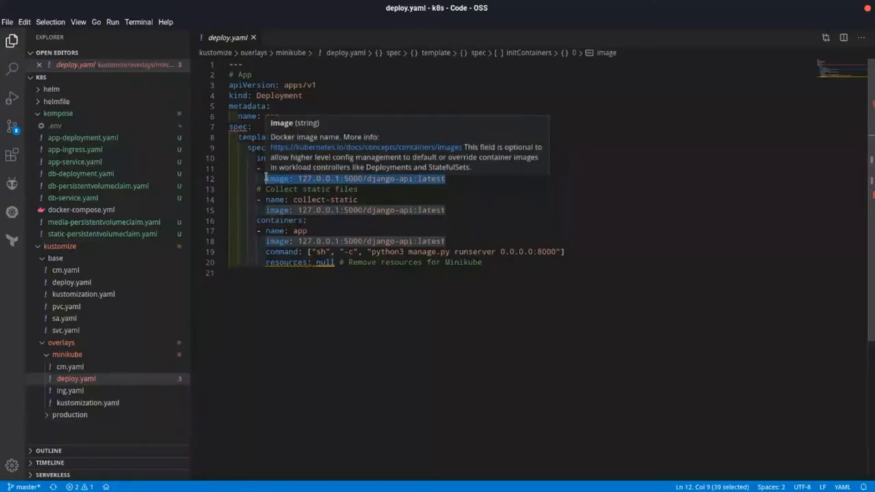
- Highlight the app container's runserver command, then open the minikube cm.yaml
click(483, 233)
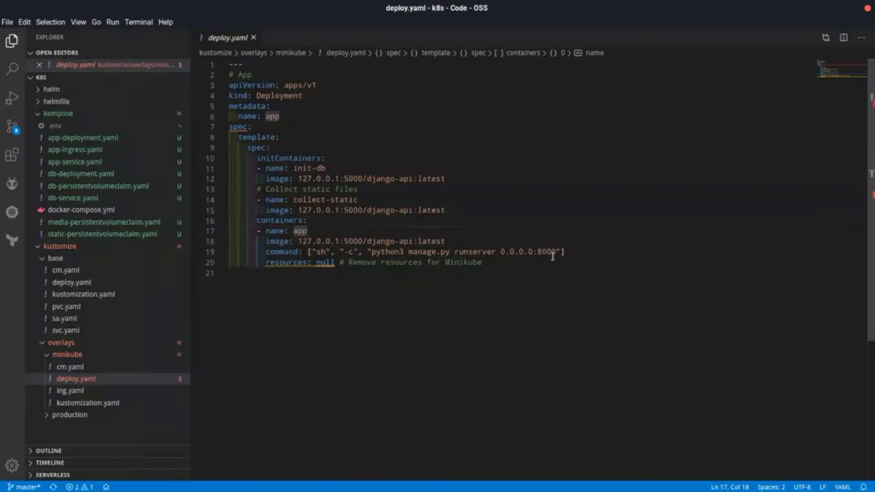
drag(565, 252, 305, 254)
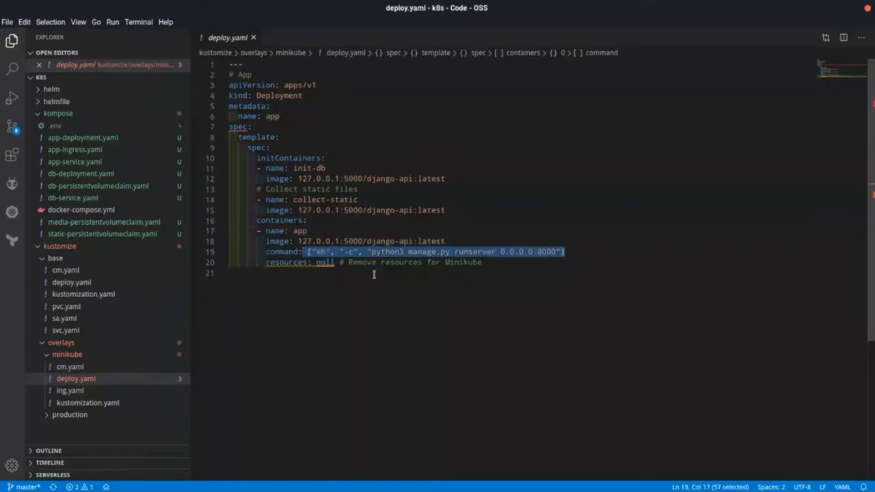
click(417, 304)
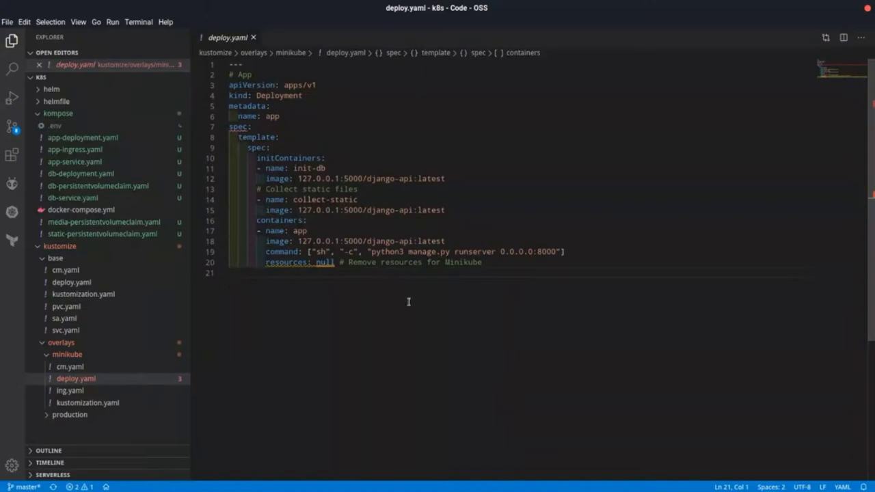
click(103, 367)
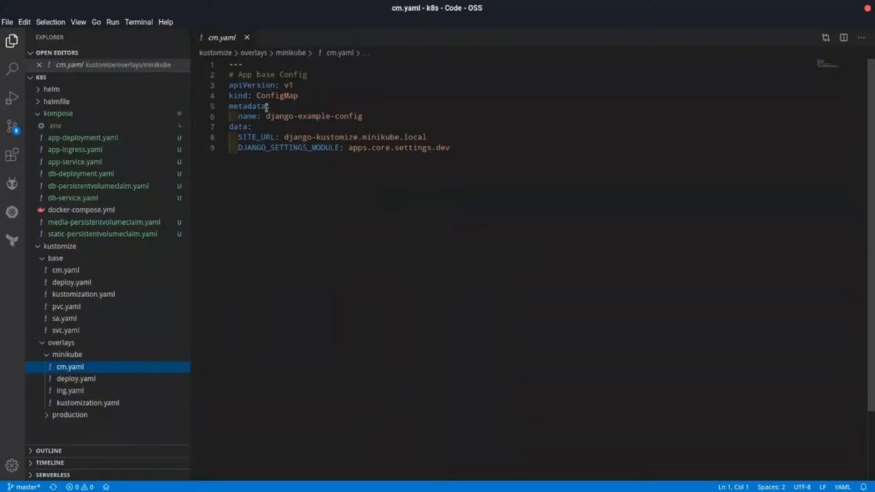
- Compare DJANGO_SETTINGS_MODULE between minikube and base cm.yaml, then open the minikube ing.yaml
double_click(270, 148)
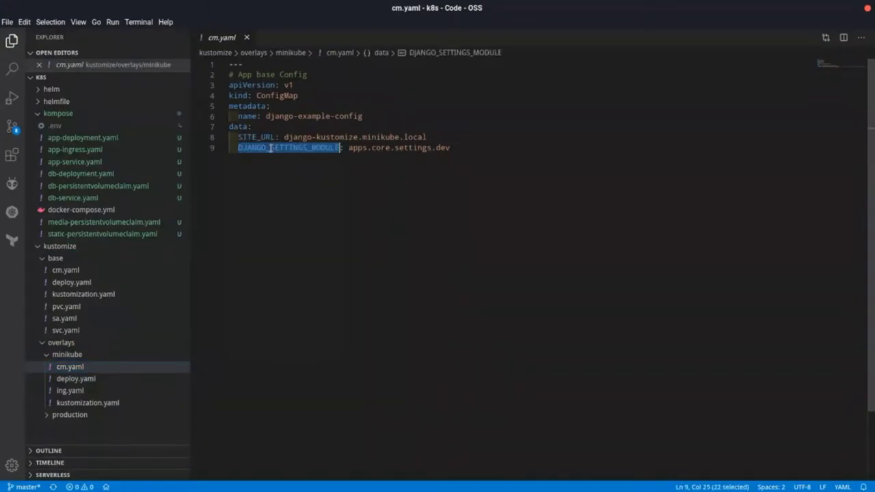
click(72, 271)
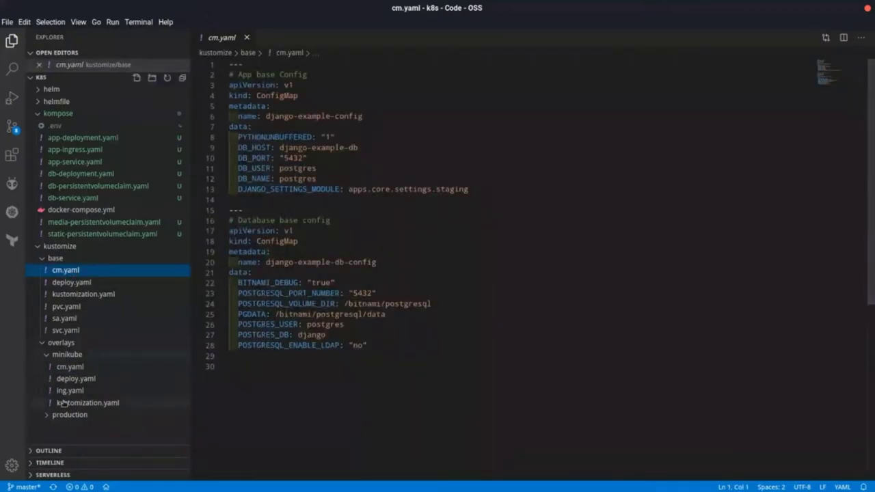
click(58, 364)
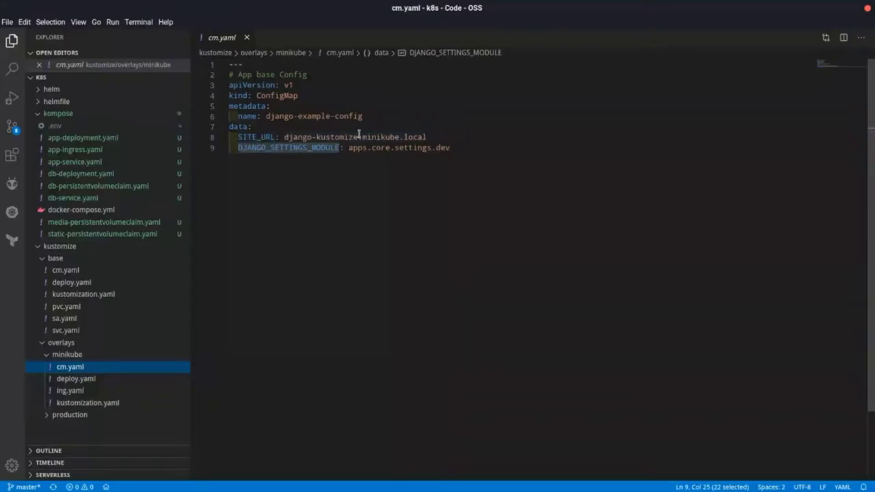
click(90, 392)
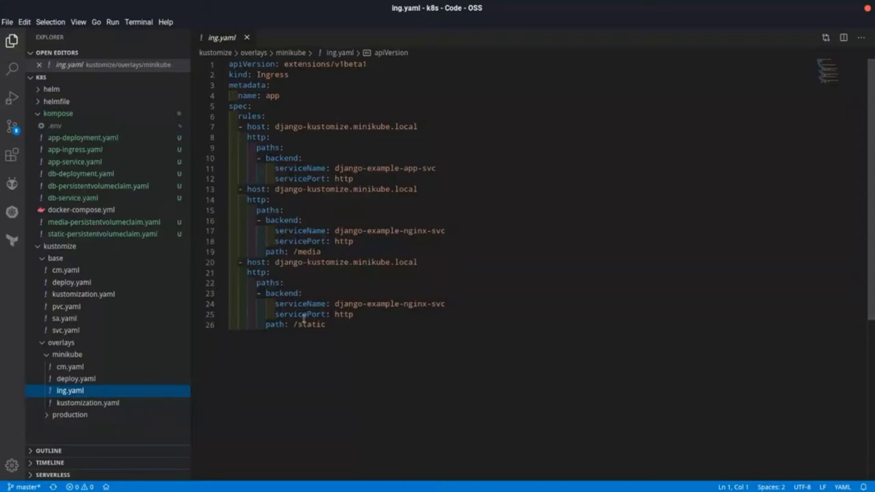
- Highlight the ingress host rules and /media, /static paths, then open base kustomization.yaml
drag(401, 364, 230, 127)
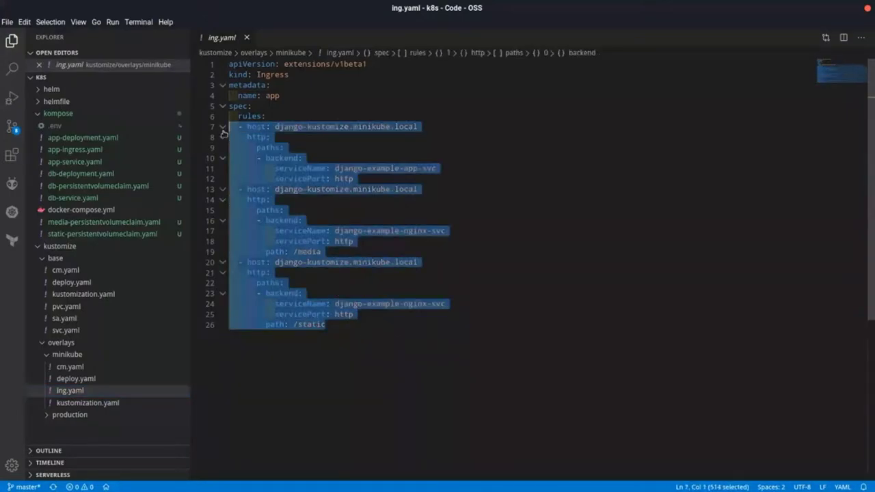
click(355, 156)
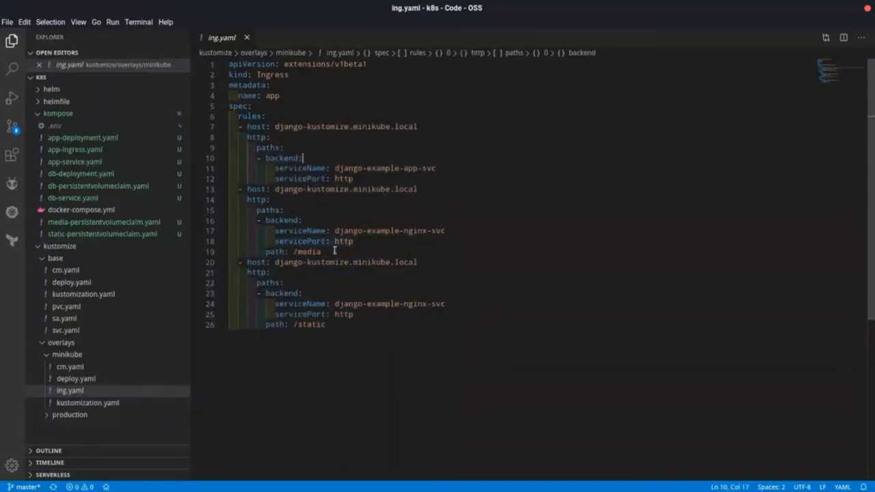
drag(321, 251, 212, 253)
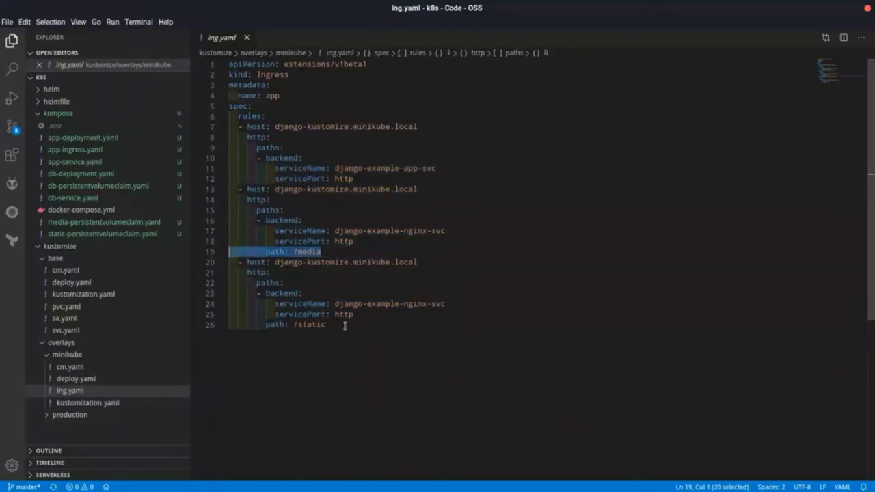
drag(345, 326, 217, 325)
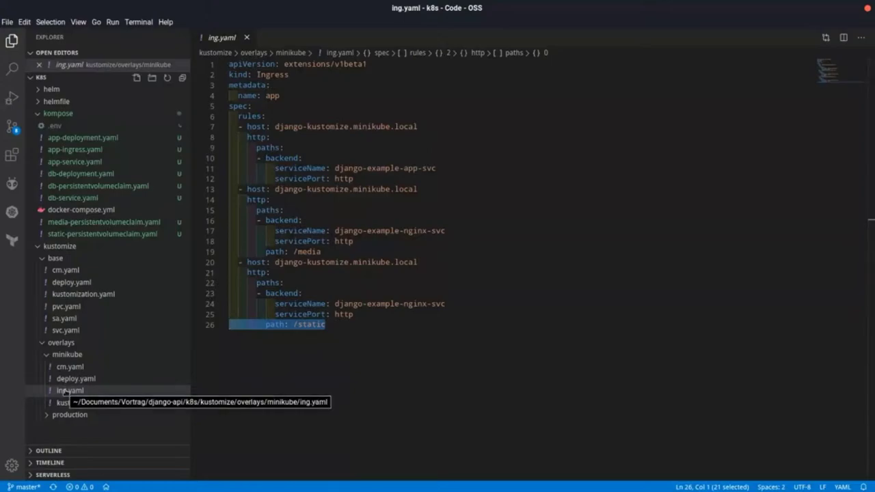
click(437, 260)
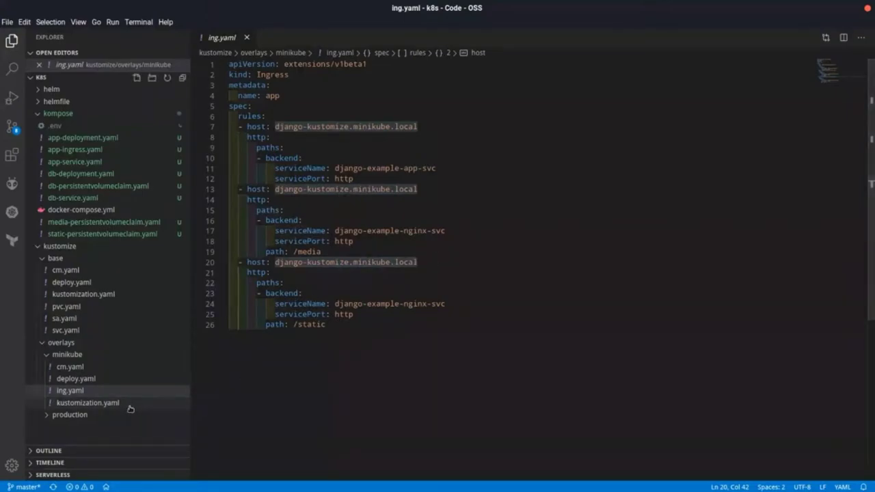
click(88, 295)
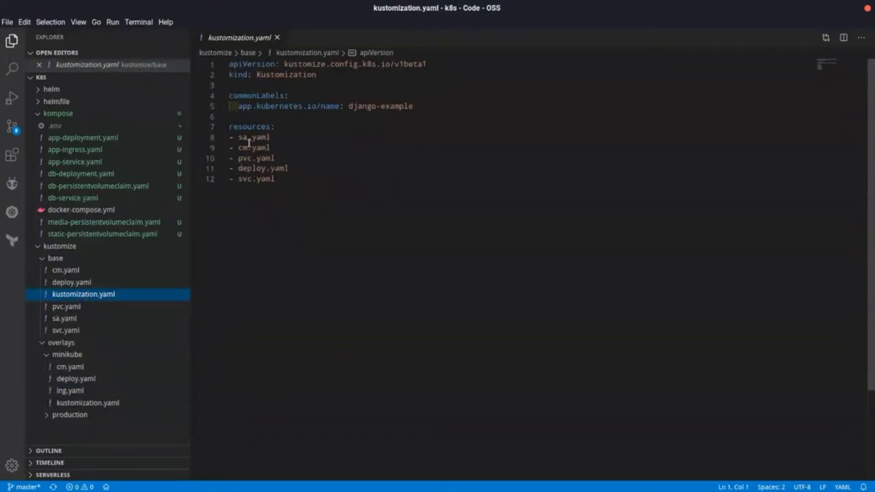
- Open the minikube kustomization.yaml and highlight its bases and patchesStrategicMerge keys
mouse_move(269, 127)
click(114, 403)
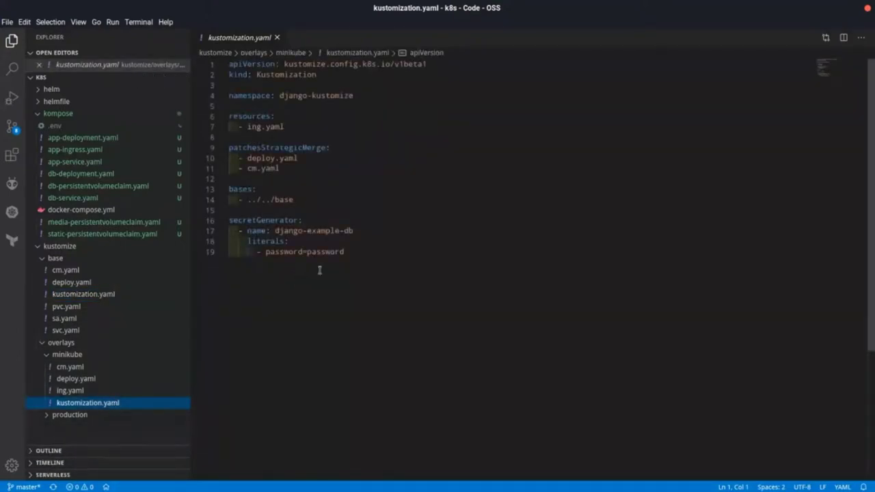
double_click(241, 189)
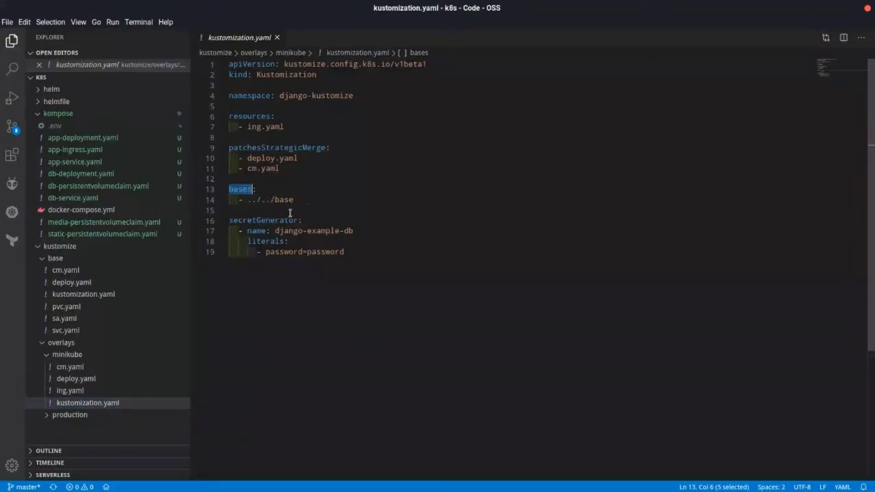
double_click(251, 149)
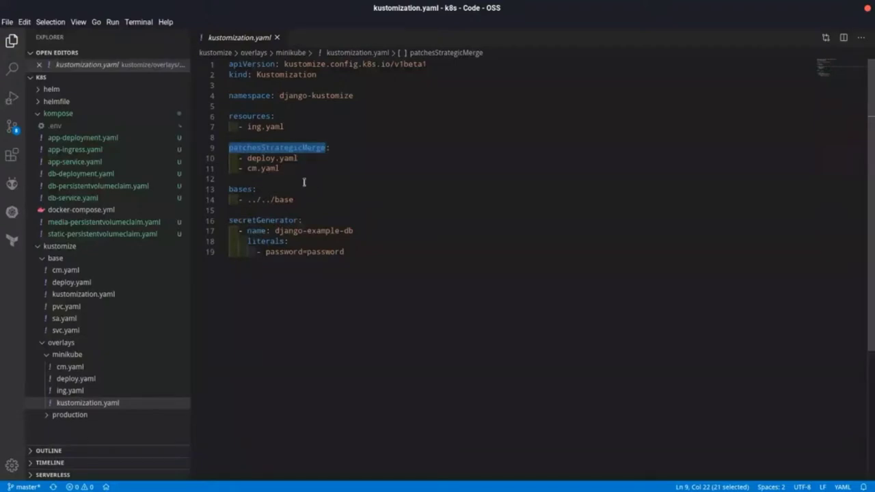
click(347, 182)
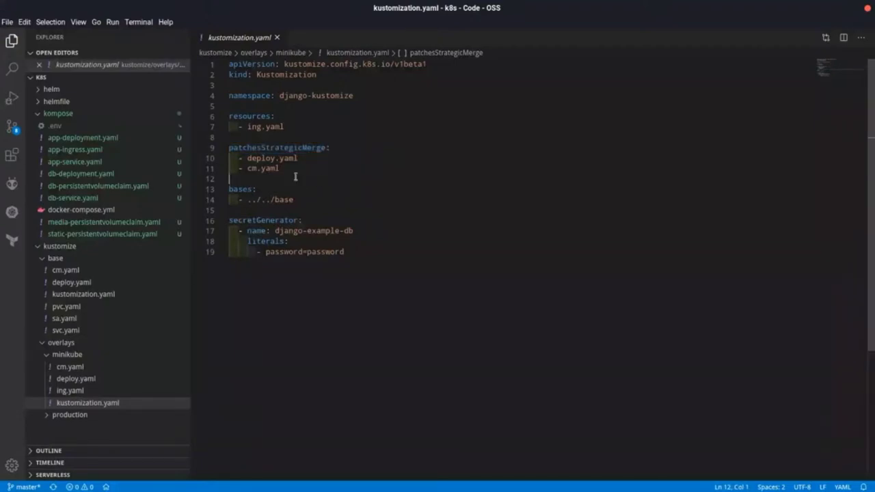
- Point out the deploy patch, the ing.yaml resource and the secretGenerator literals
double_click(255, 158)
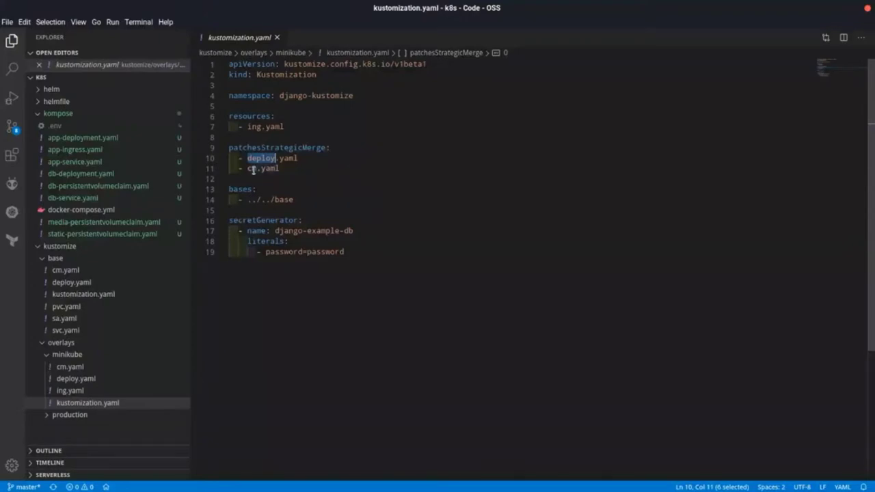
drag(295, 130, 227, 118)
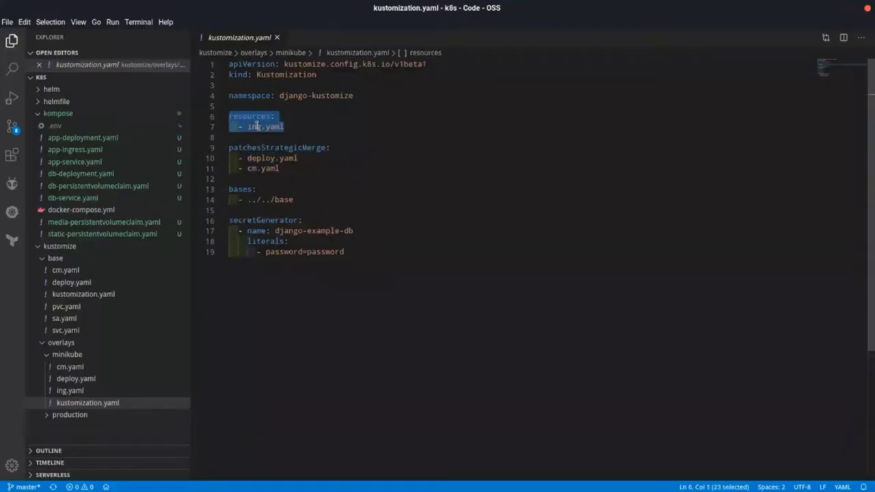
click(331, 204)
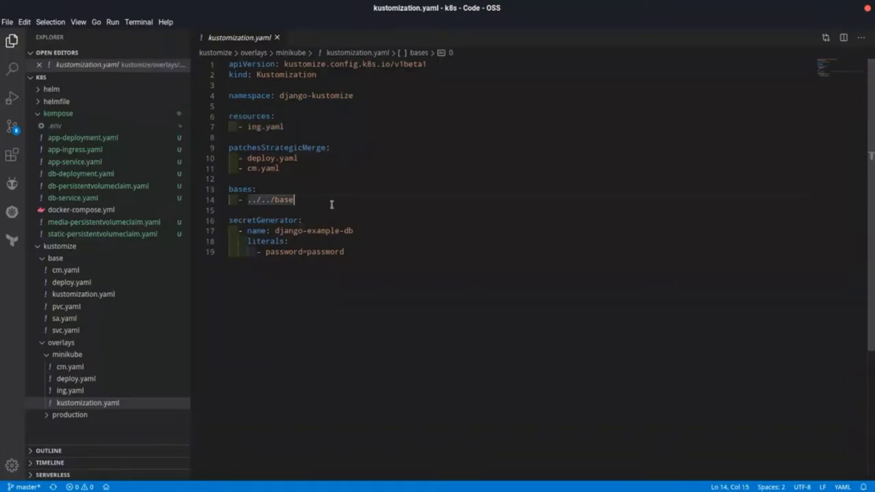
click(406, 295)
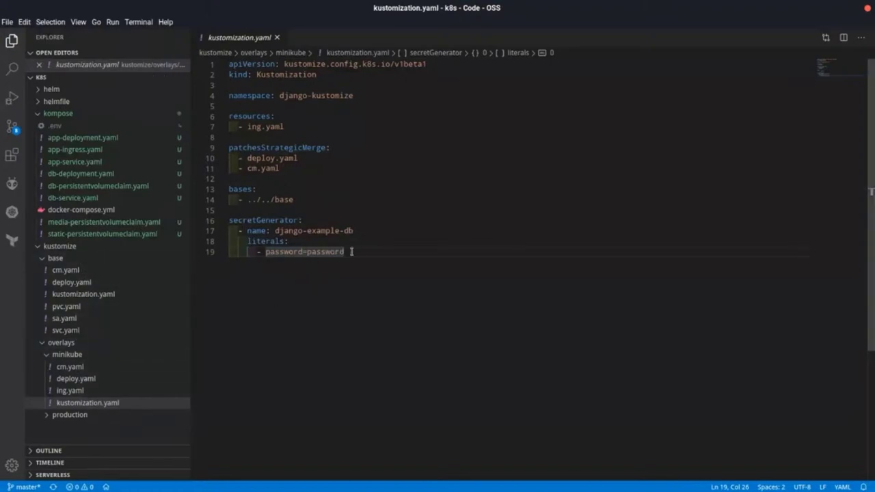
click(381, 244)
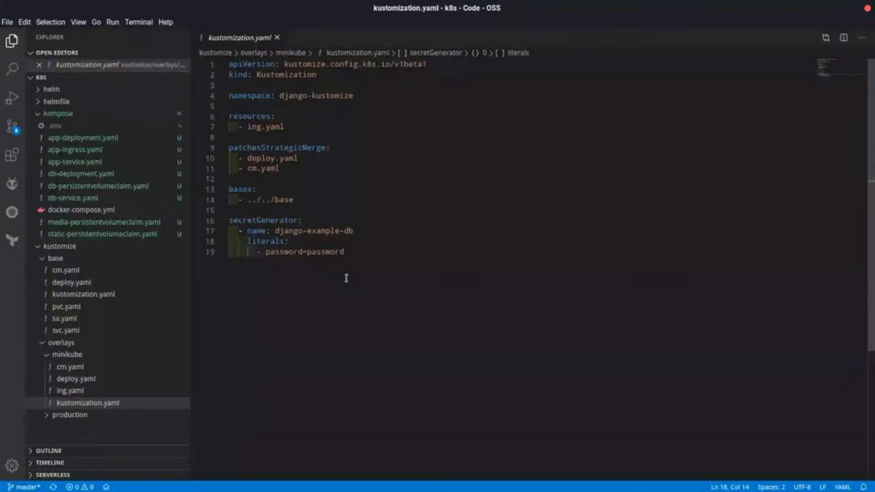
- Expand the production overlay and open its cm.yaml and deploy.yaml
click(47, 416)
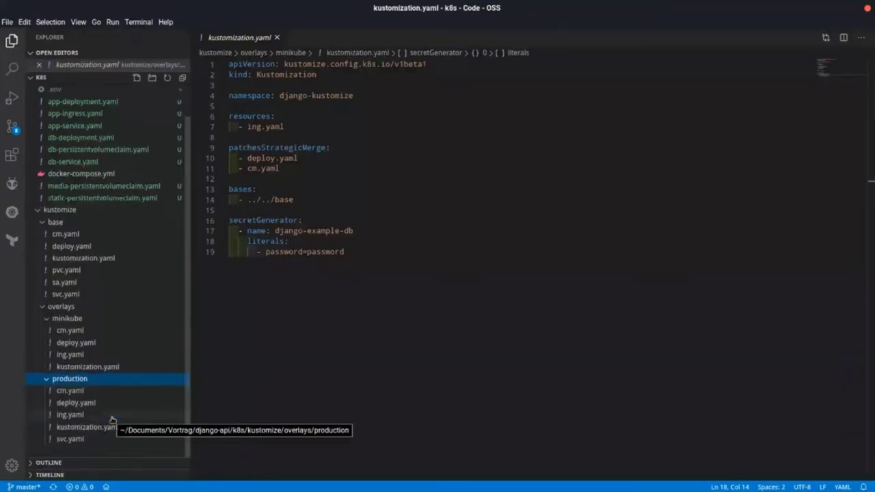
click(83, 390)
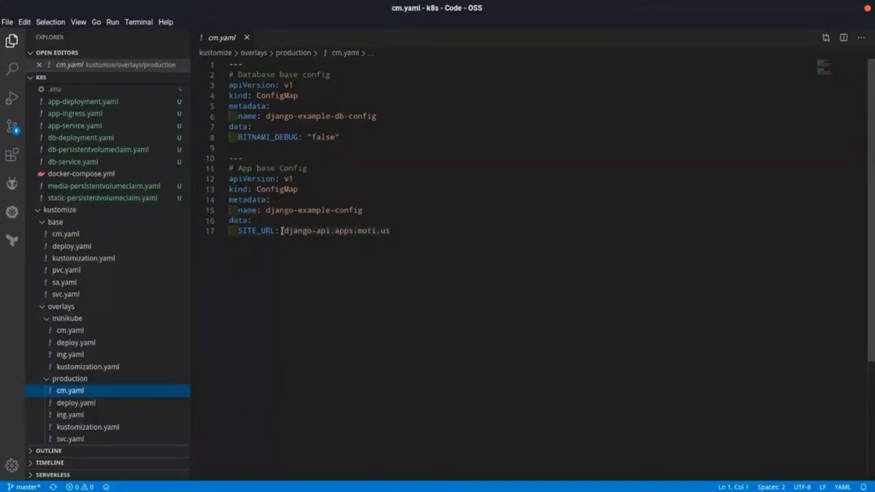
click(98, 404)
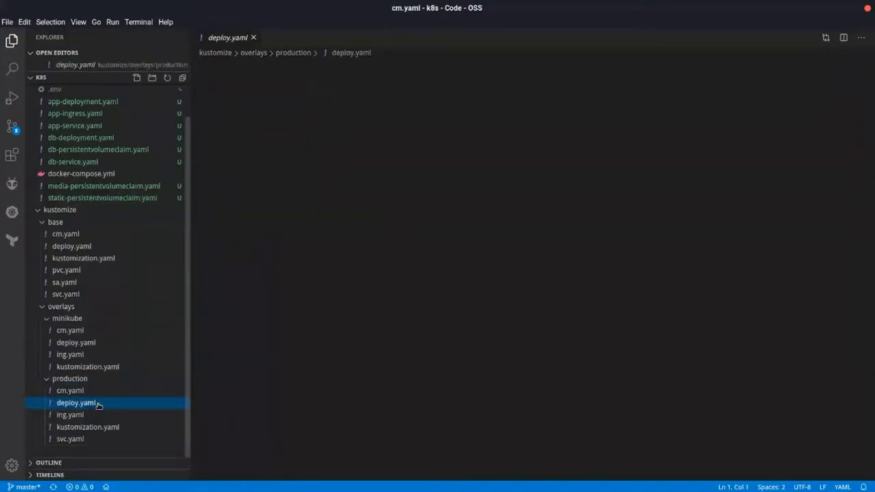
scroll(364, 254, down, 3)
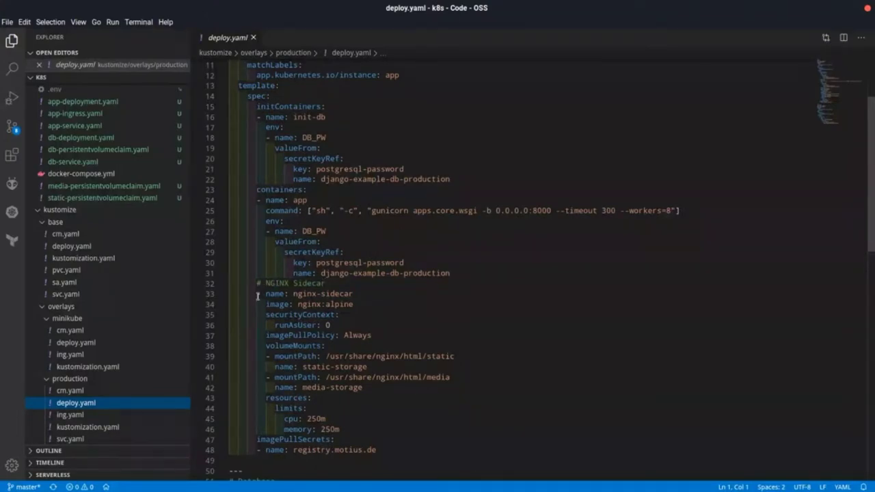
- Highlight the DB_PW env block, the production database secret name and imagePullSecrets
drag(473, 277, 229, 231)
click(352, 252)
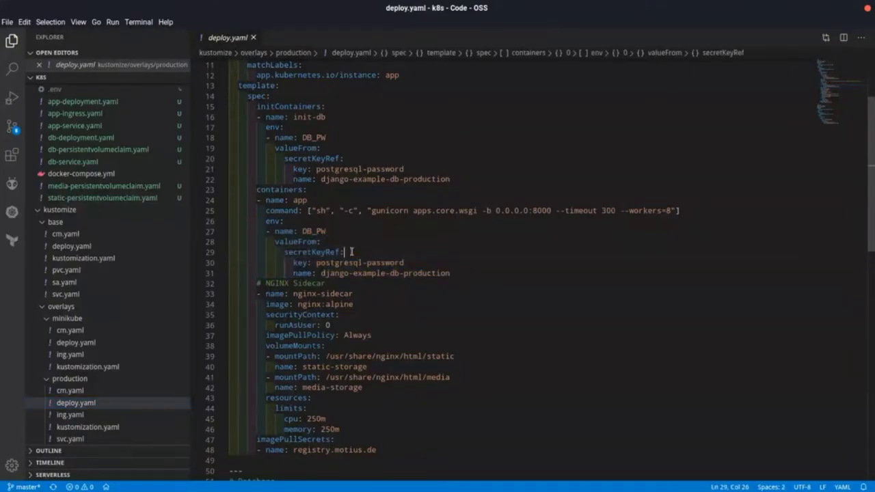
click(448, 272)
key(ctrl+shift+Left)
key(ctrl+shift+Left)
key(ctrl+shift+Left)
key(ctrl+shift+Left)
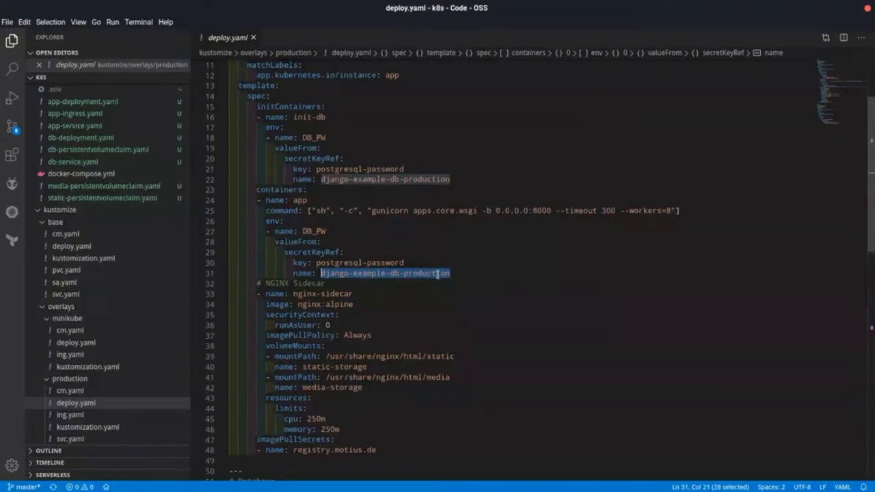
key(Down)
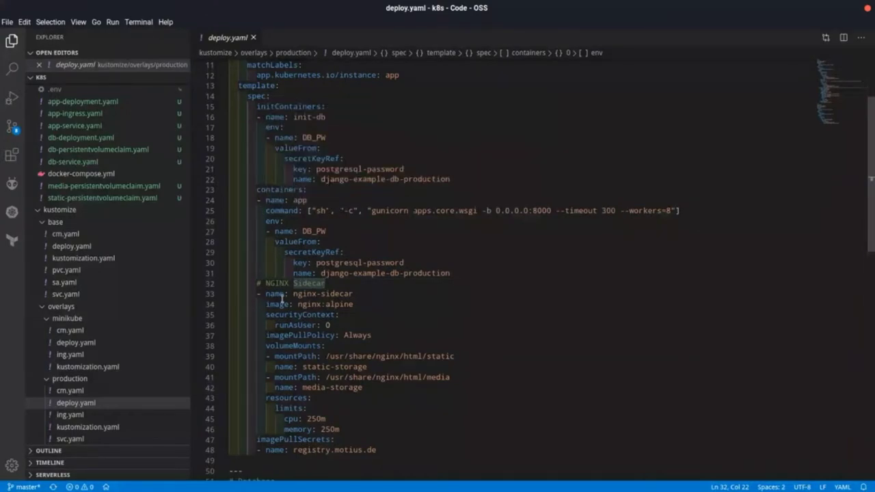
scroll(281, 298, down, 3)
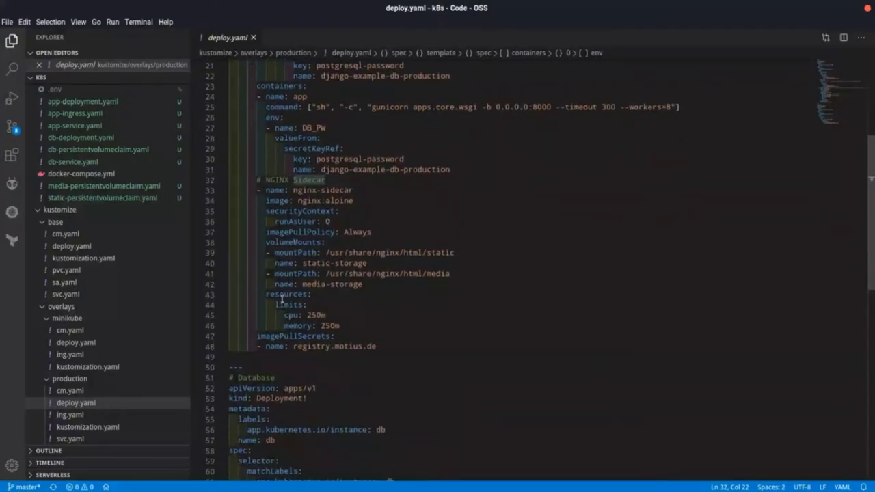
click(305, 335)
double_click(305, 336)
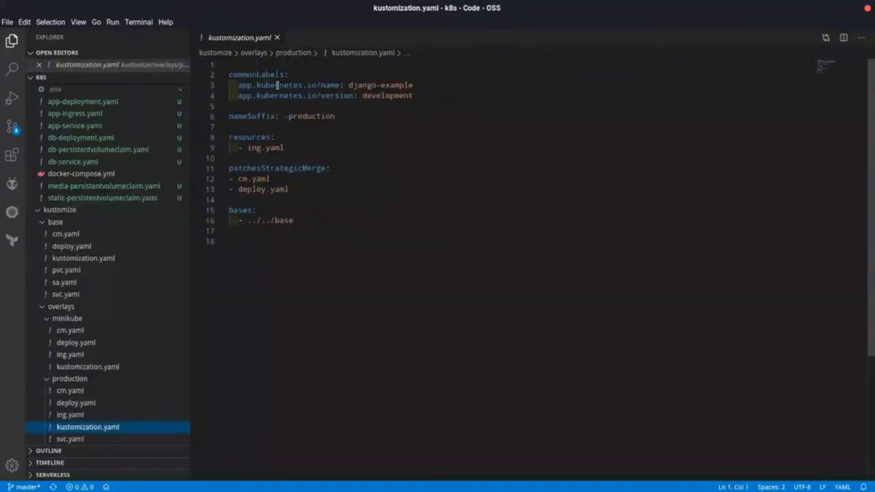
- Change the version label to production and save, then start editing production svc.yaml
double_click(330, 85)
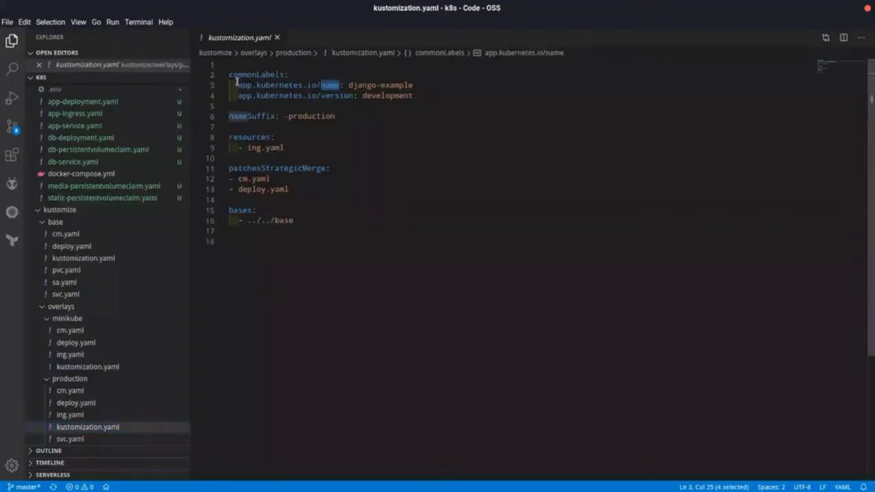
double_click(336, 95)
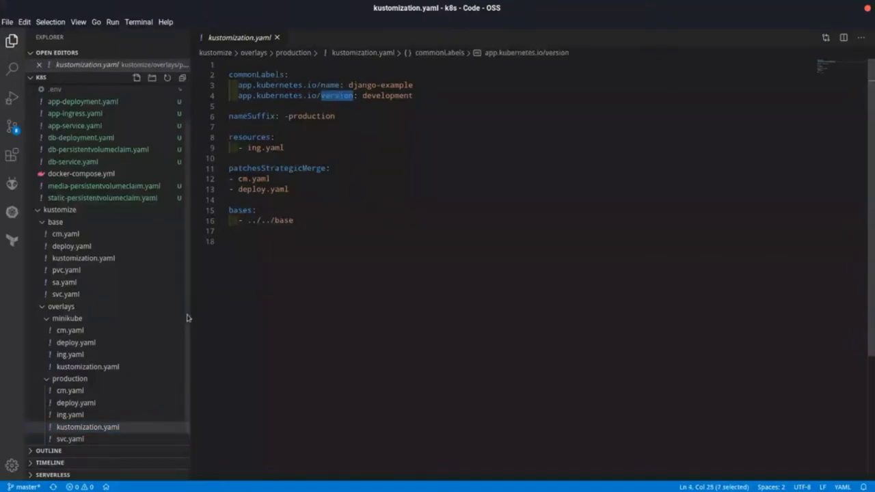
double_click(387, 96)
text(p)
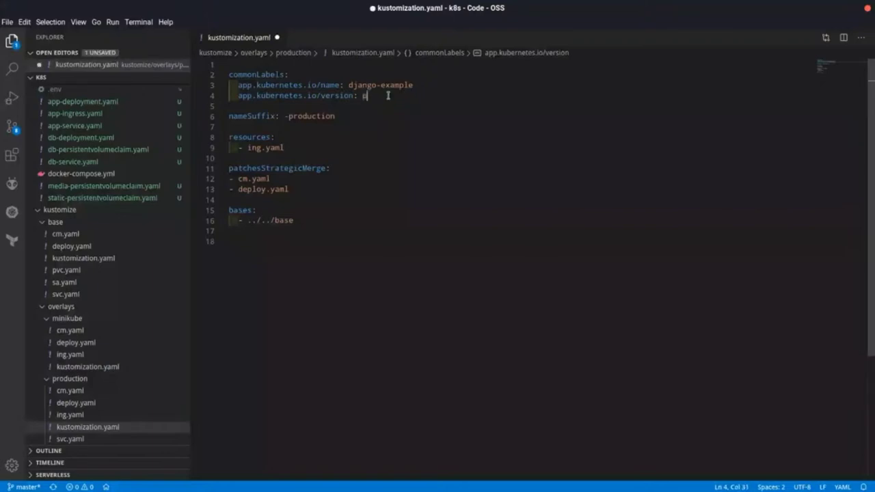
text(roduction)
key(ctrl+s)
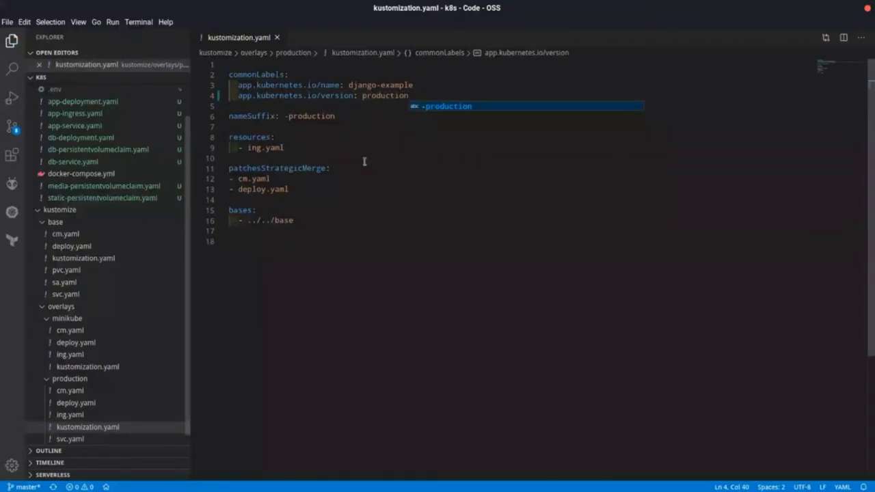
click(88, 438)
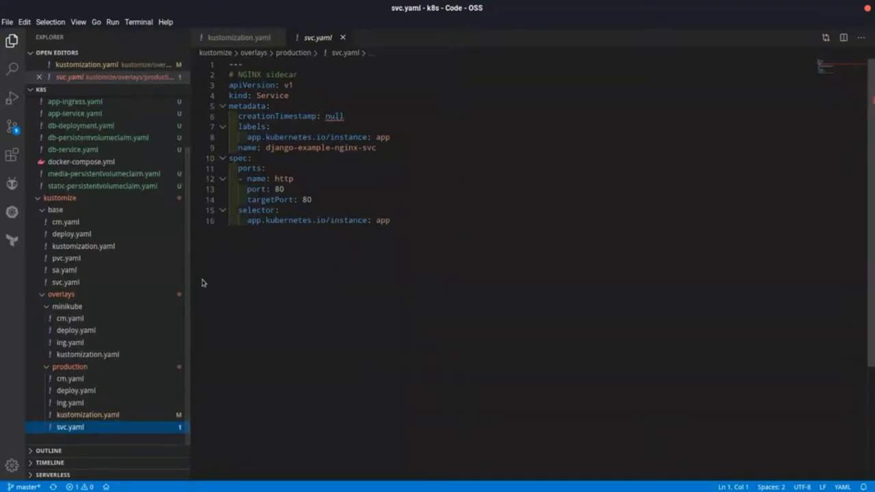
click(268, 264)
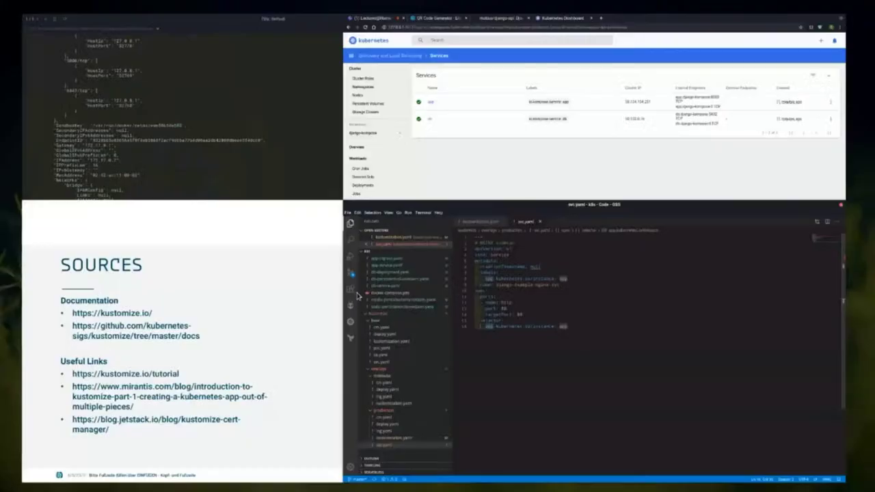
- In the terminal, move up one level and into the kustomize folder
click(360, 222)
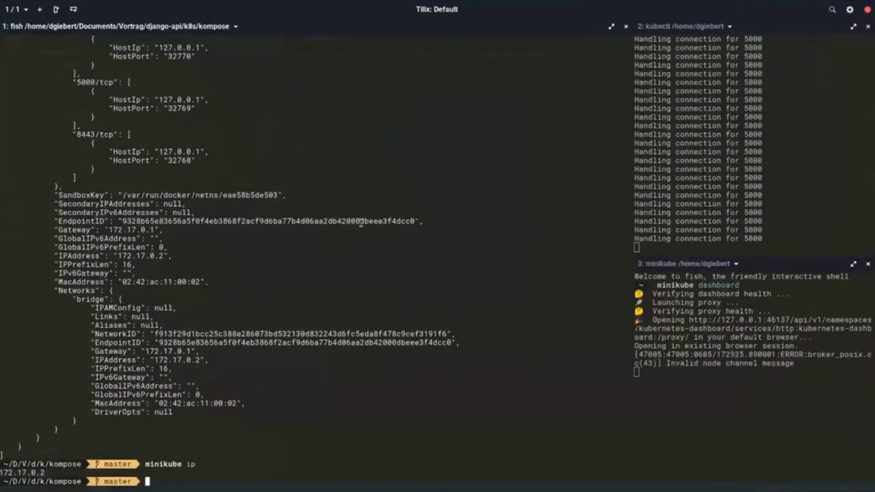
text(cd ..)
key(Return)
text(cd kustomize/)
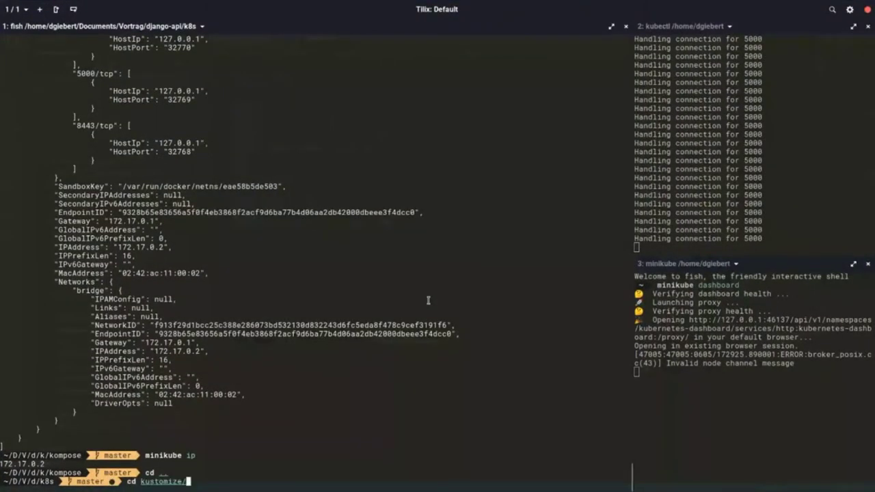
key(Return)
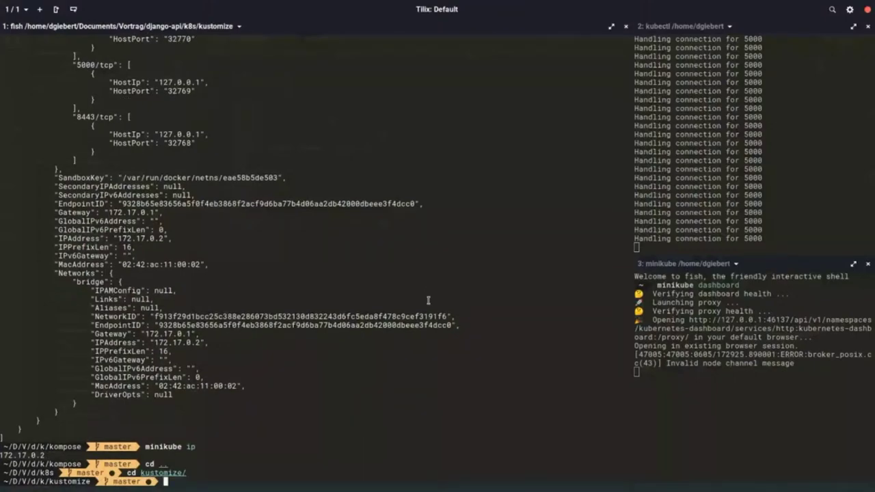
- Type kubectl apply -k overlays/minikube/, then erase apply to swap the verb
text(kubectl -)
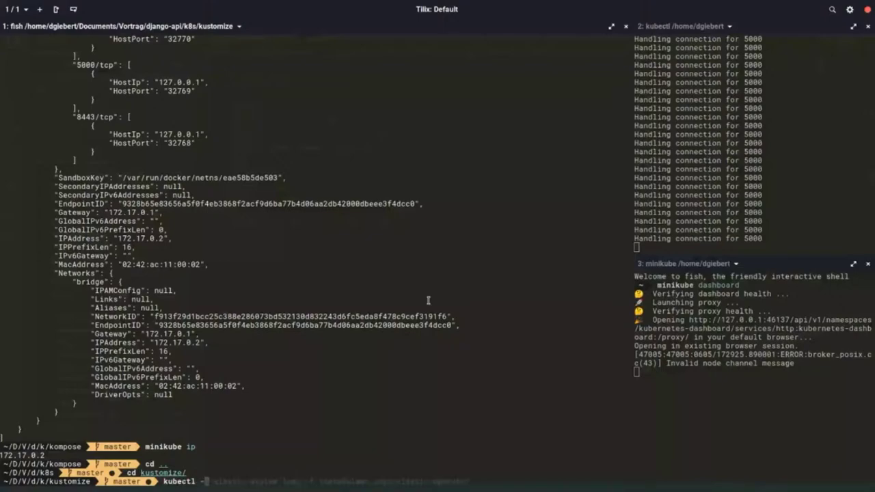
key(BackSpace)
text(apply -k overlays/minikube/)
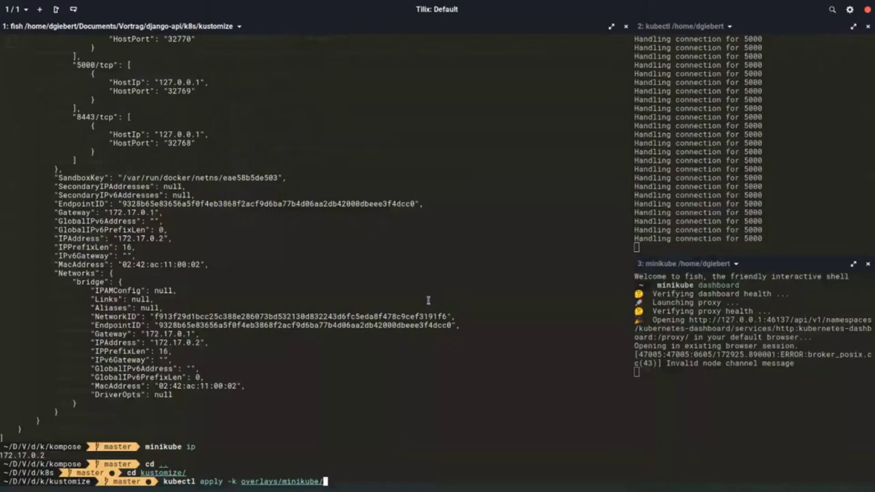
key(Left)
key(Left)
key(Left)
key(Left)
key(Left)
key(Left)
key(Left)
key(Left)
key(Left)
key(Left)
key(Left)
key(Left)
key(Left)
key(Left)
key(Left)
key(Left)
key(Left)
key(Left)
key(Left)
key(Left)
key(BackSpace)
key(BackSpace)
key(BackSpace)
key(BackSpace)
key(BackSpace)
- Run kubectl delete -k overlays/minikube/ and list the folder contents
text(d)
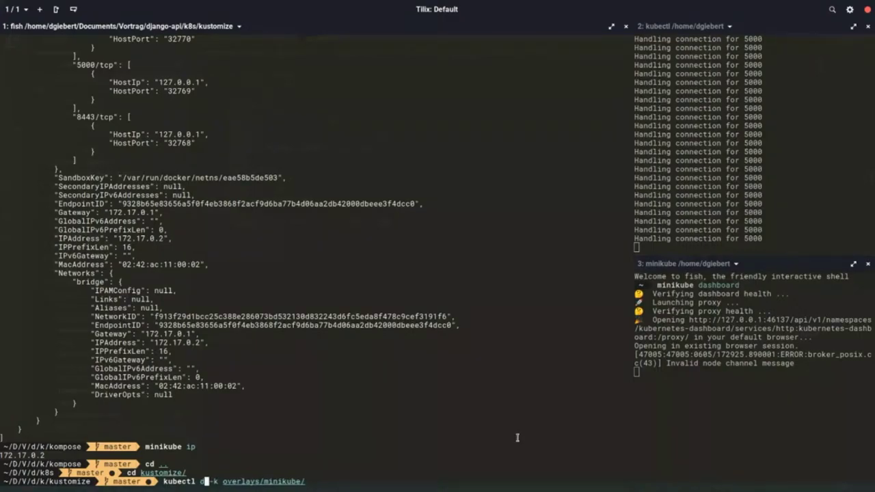
text(elete)
key(Return)
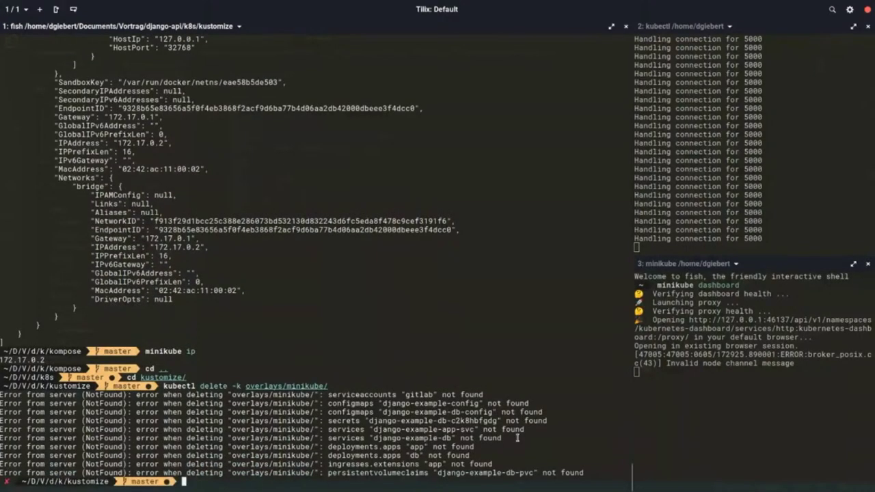
text(ls)
key(Return)
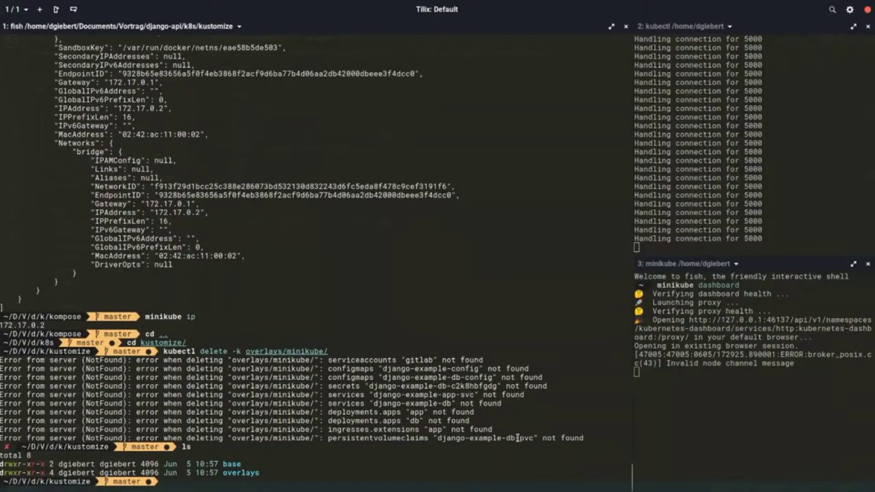
- Re-deploy with kubectl apply -k overlays/minikube/
text(kub)
key(Right)
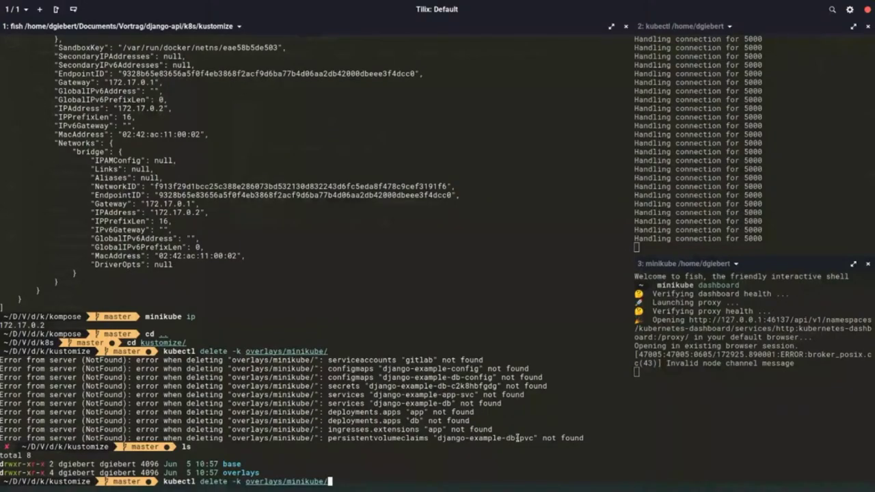
key(ctrl+Left)
key(ctrl+Left)
key(ctrl+Left)
key(BackSpace)
key(BackSpace)
key(BackSpace)
key(BackSpace)
key(BackSpace)
key(BackSpace)
text(apply)
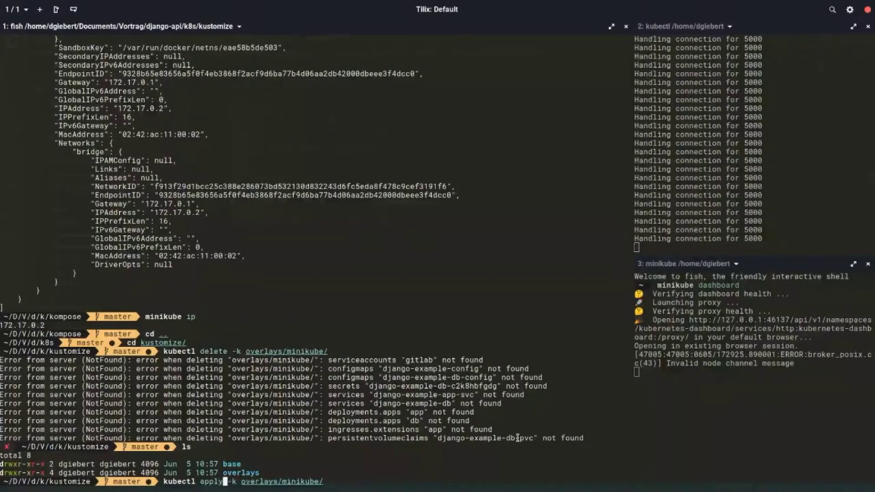
key(Return)
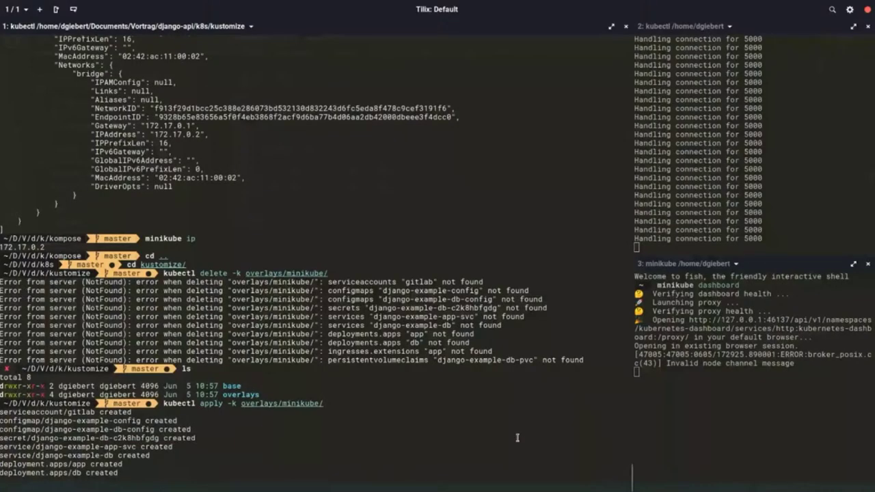
key(super)
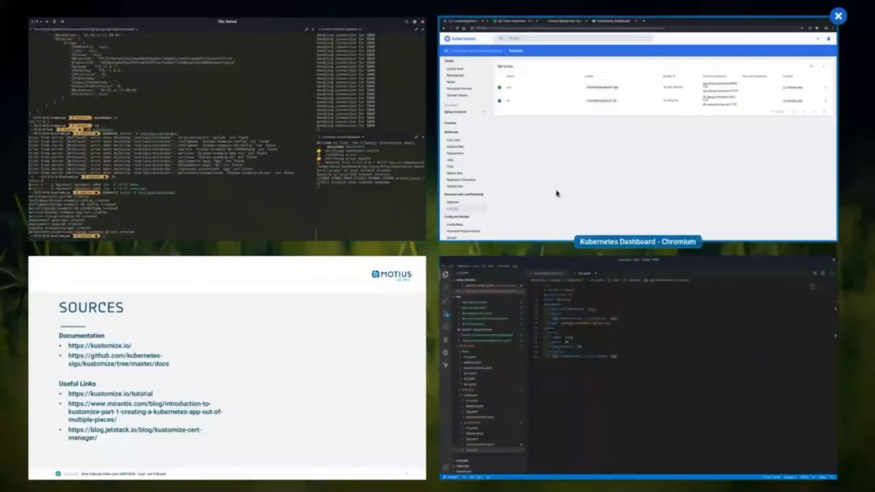
click(300, 173)
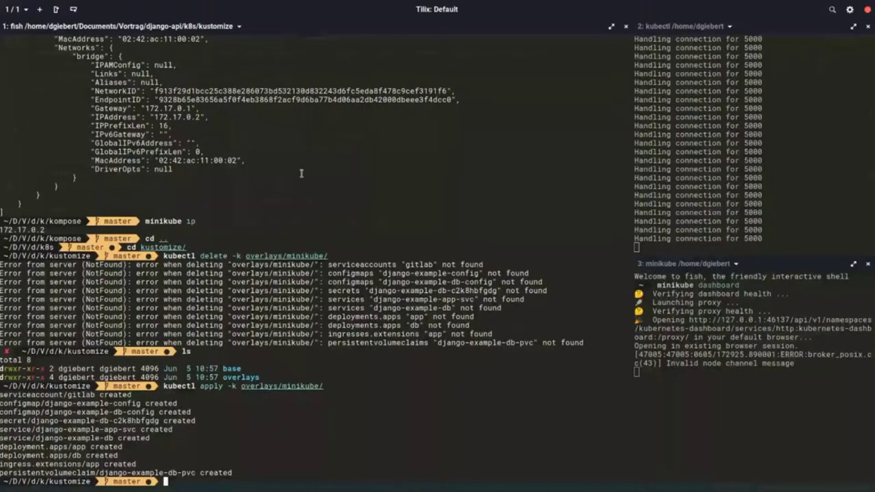
- Repeatedly run kubectl get pods -n django-kustomize to watch the pods start
text(kubectl get pods -n kube-syste)
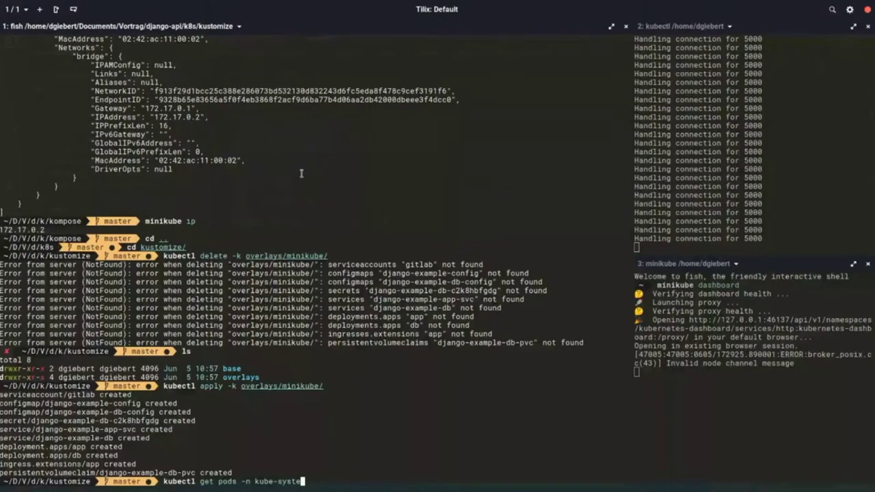
key(BackSpace)
key(BackSpace)
key(BackSpace)
key(BackSpace)
key(BackSpace)
key(BackSpace)
key(BackSpace)
key(BackSpace)
key(BackSpace)
key(BackSpace)
text(django-kustomize)
key(Return)
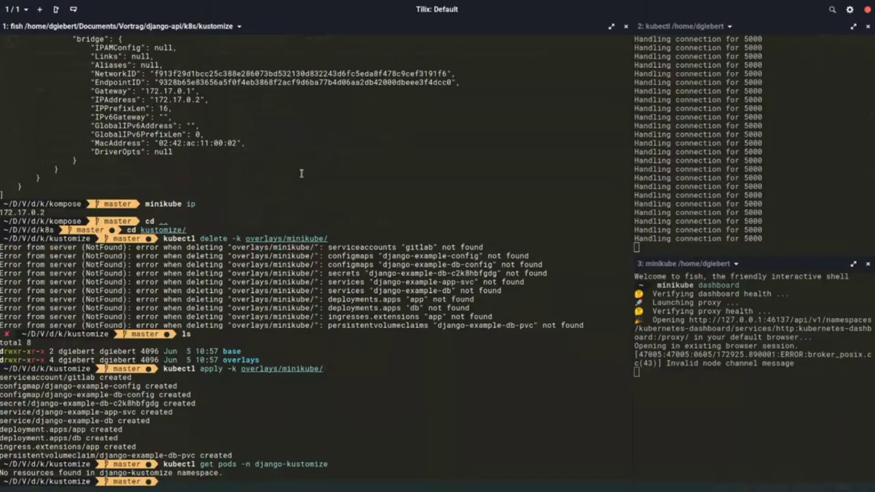
text(k)
key(Right)
key(Return)
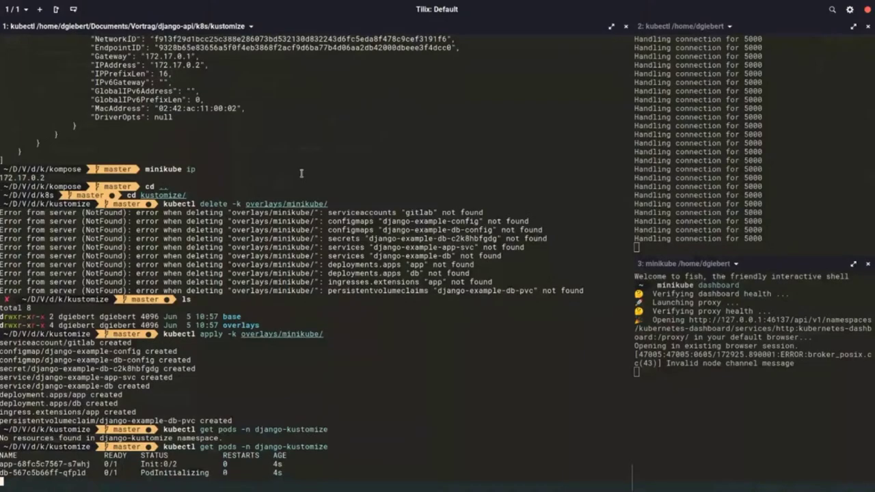
text(k)
key(Right)
key(Return)
text(k)
key(Right)
key(Return)
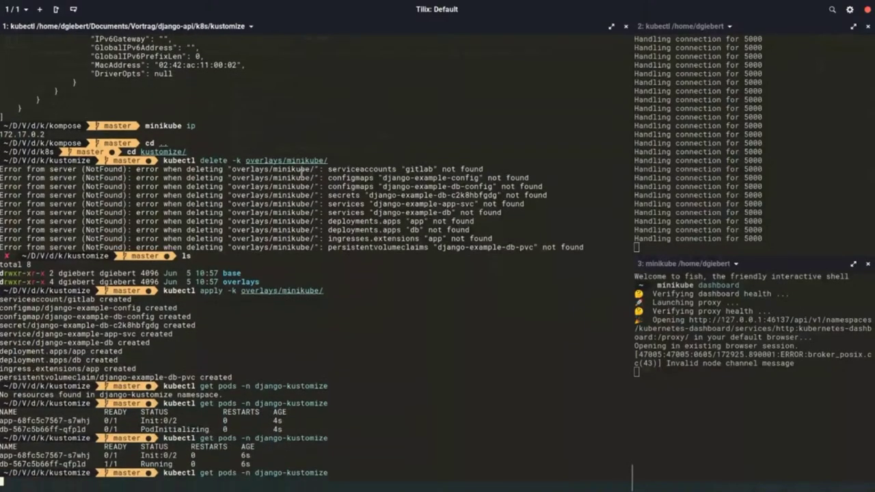
text(k)
key(Right)
key(Return)
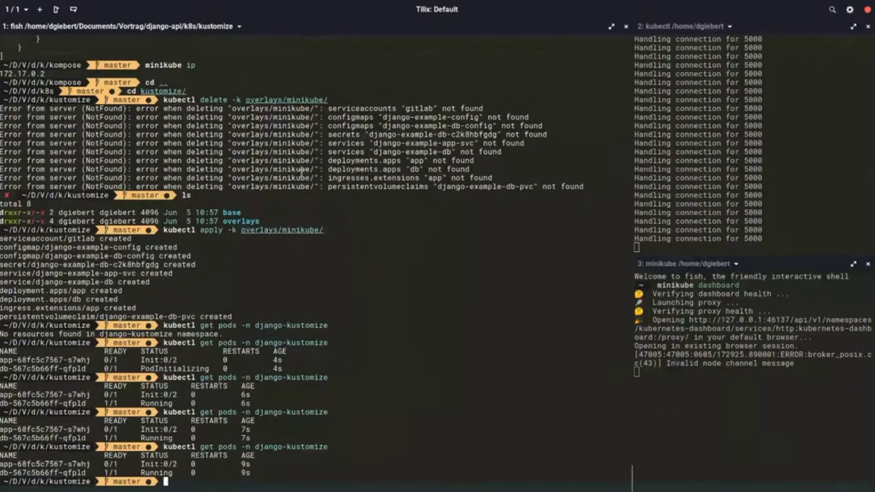
- Recheck the pods past the app's Init:0/2 status until app and db are Running
key(alt+Tab)
key(alt+Tab)
double_click(151, 465)
click(167, 468)
key(Up)
key(Return)
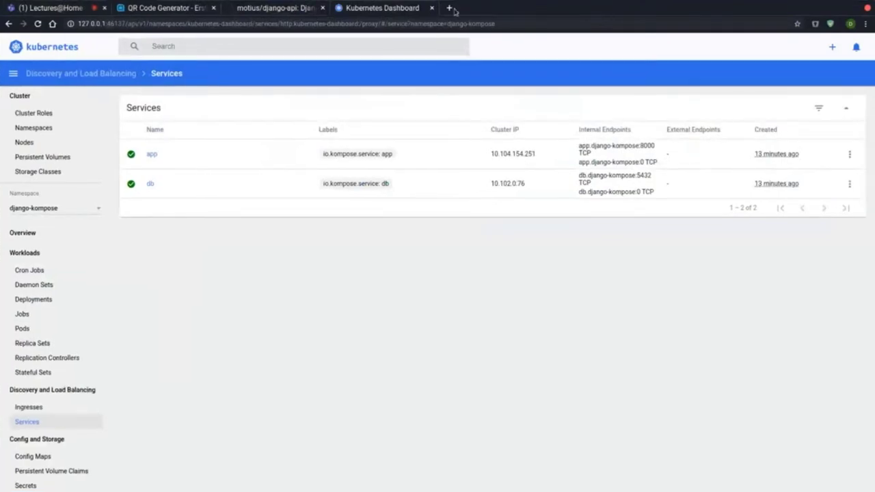
- In a new tab, load the admin login page on django-kustomize.minikube.local
click(453, 8)
text(dja)
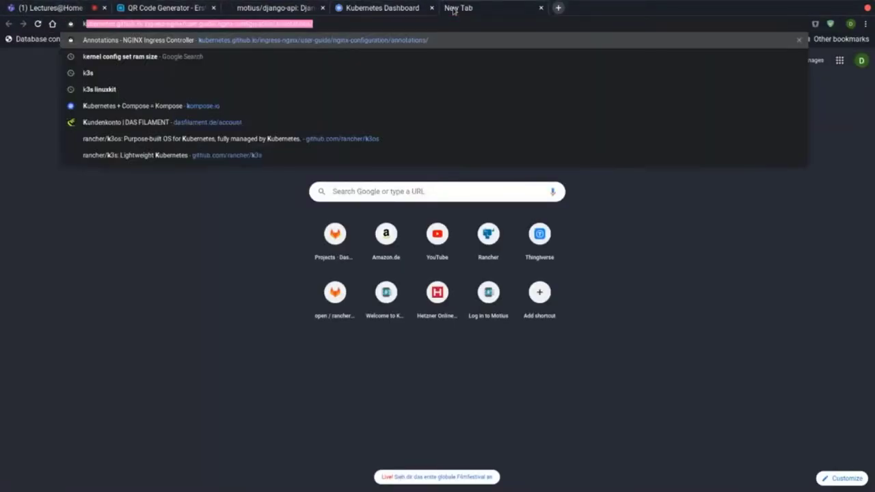
key(Right)
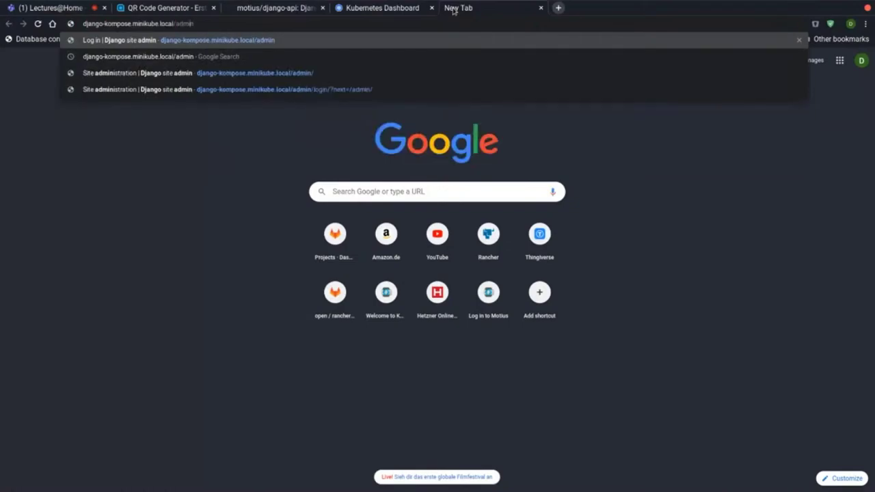
key(BackSpace)
key(BackSpace)
key(BackSpace)
key(BackSpace)
key(BackSpace)
key(BackSpace)
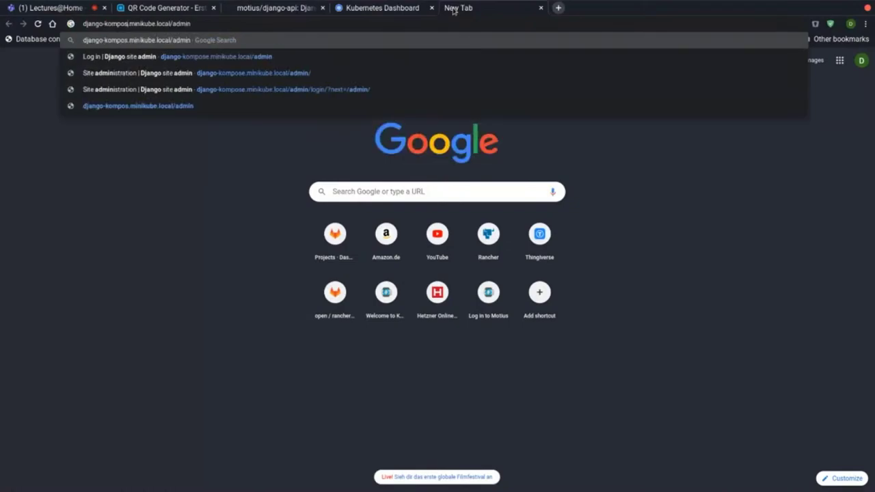
text(ust)
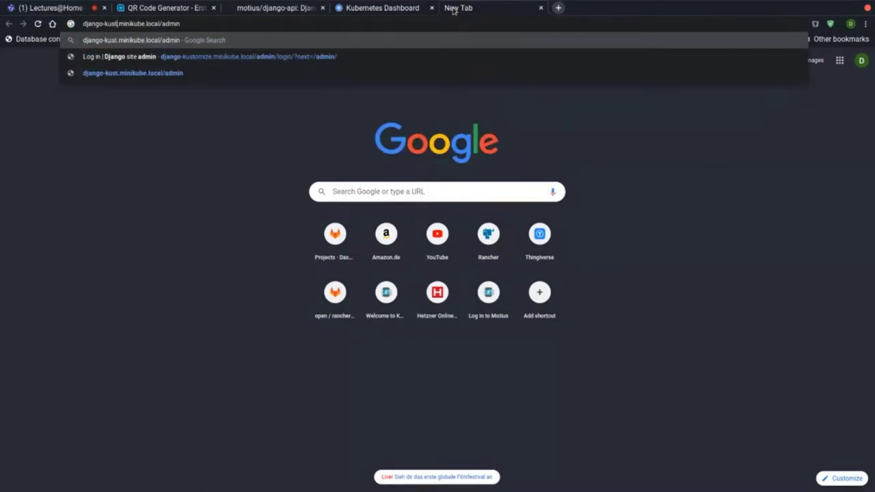
key(Down)
key(Return)
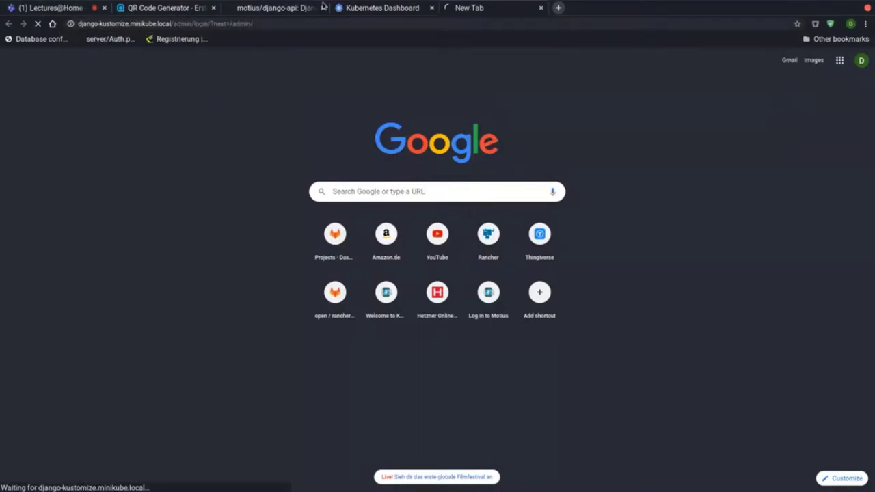
- Load the site root, then go back to /admin on the deployed app
drag(211, 24, 324, 29)
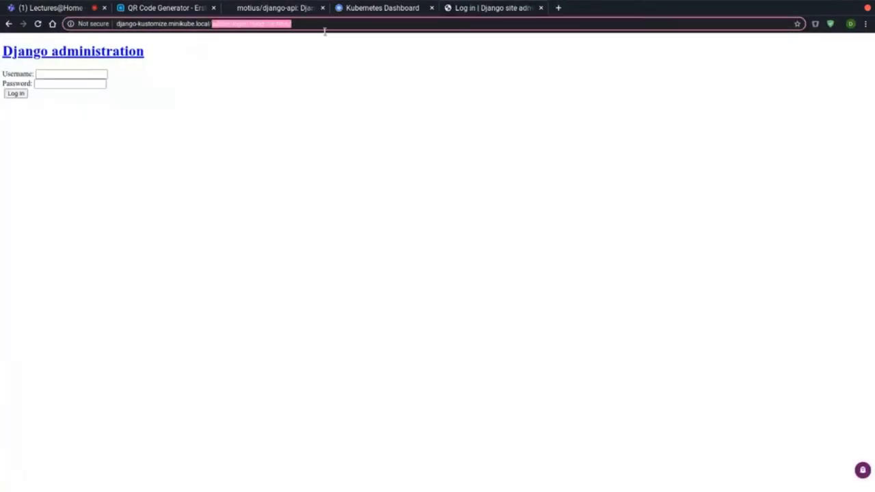
key(BackSpace)
key(Return)
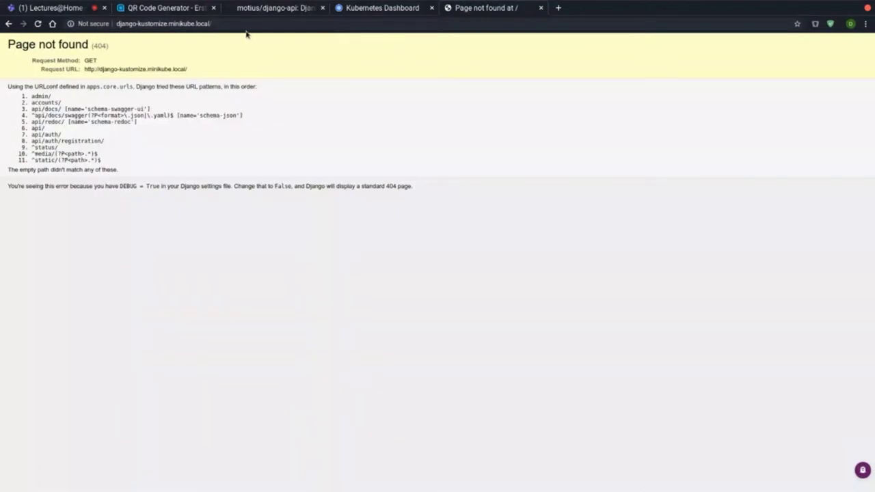
click(243, 23)
key(End)
text(admin)
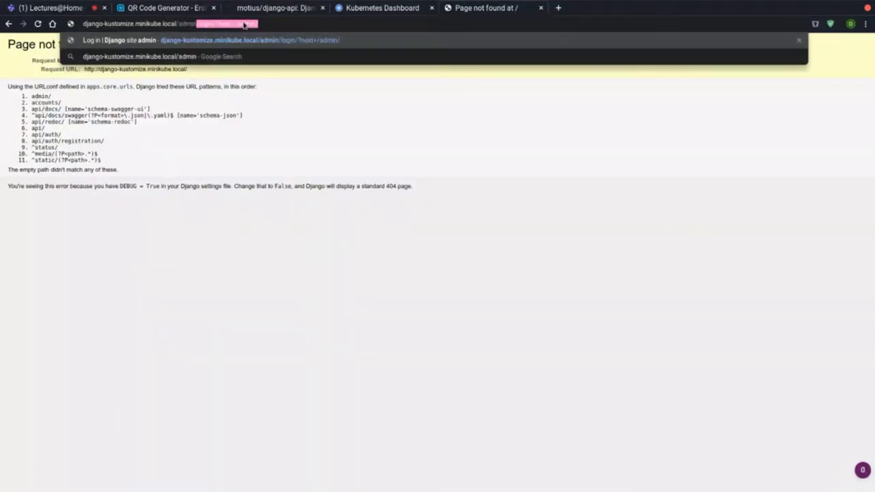
key(Delete)
key(Return)
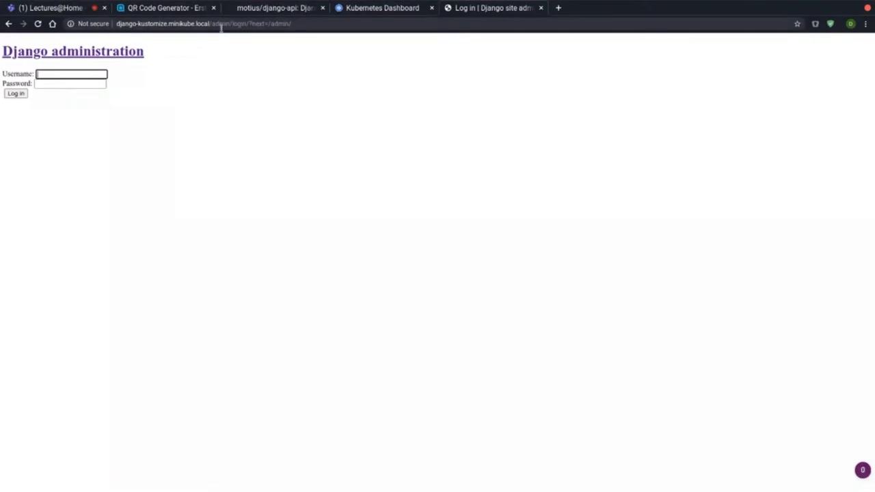
- Replace the admin path and load the API root at /api/
drag(214, 23, 333, 36)
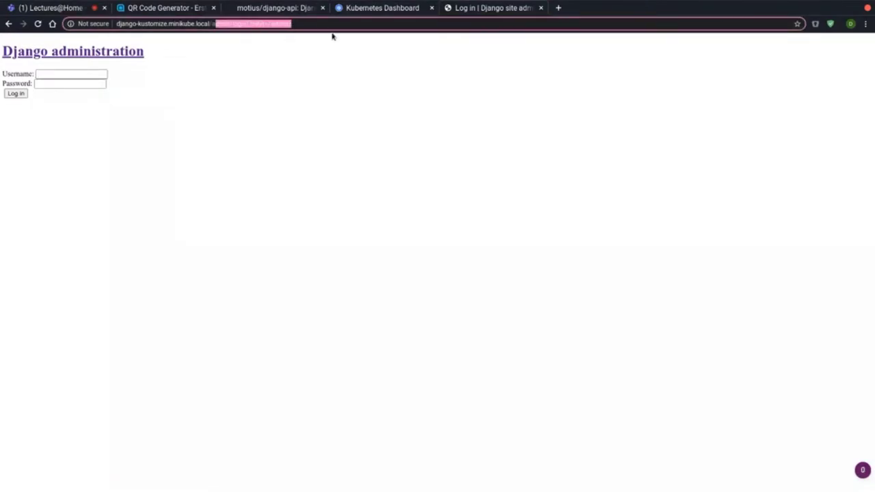
key(BackSpace)
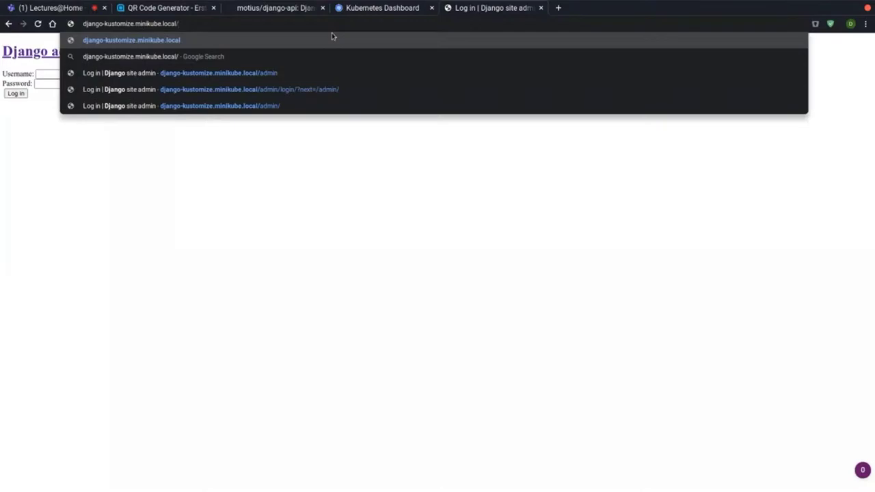
key(alt+Tab)
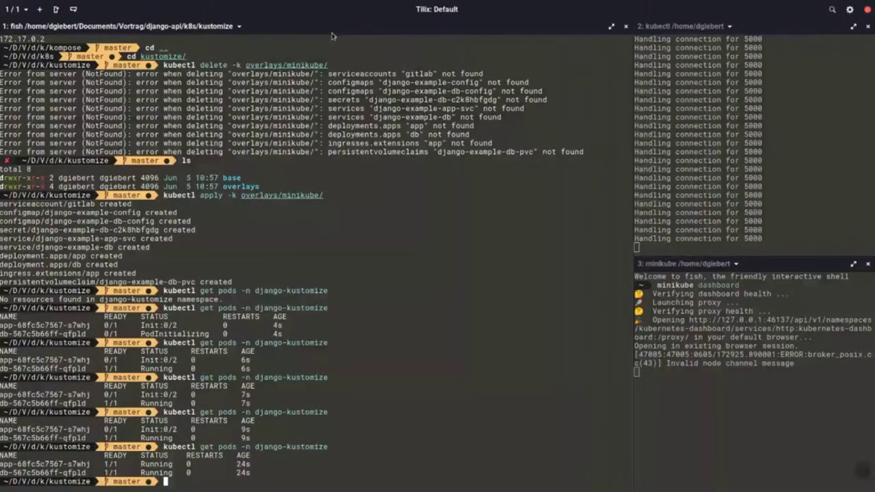
key(alt+Tab)
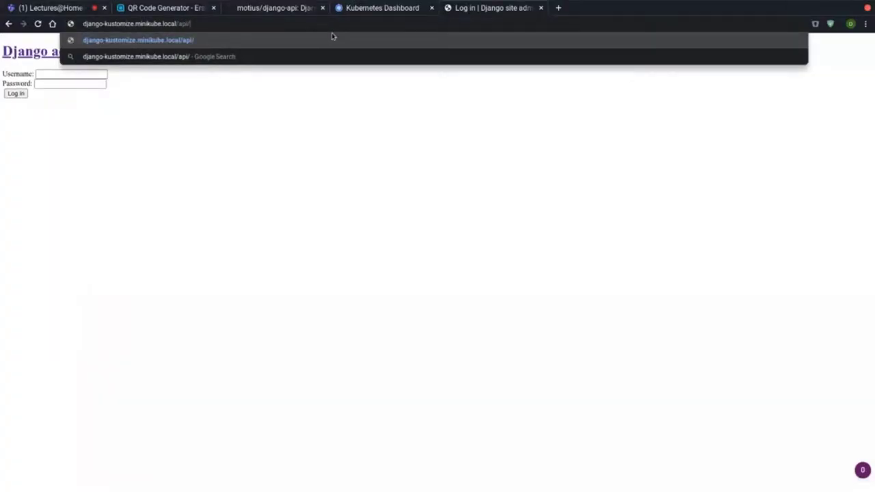
key(Return)
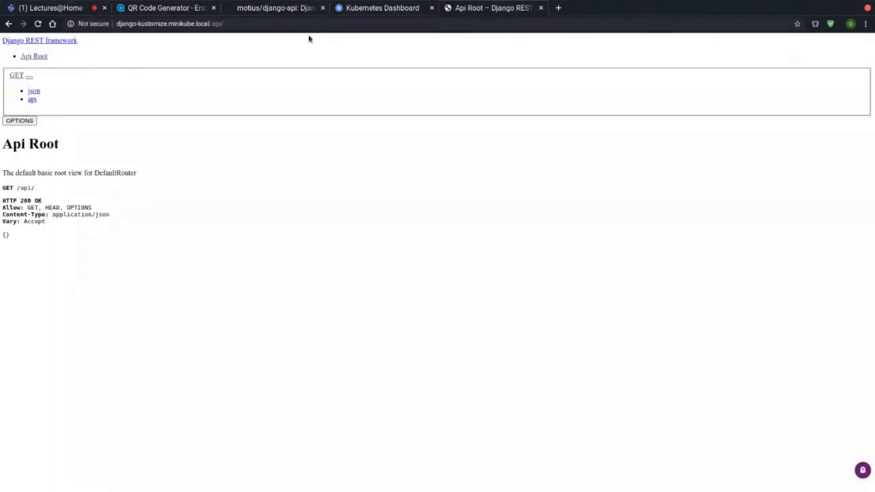
- Open the API documentation at /api/docs/, then trim the address to the host name
text(docs/)
key(Return)
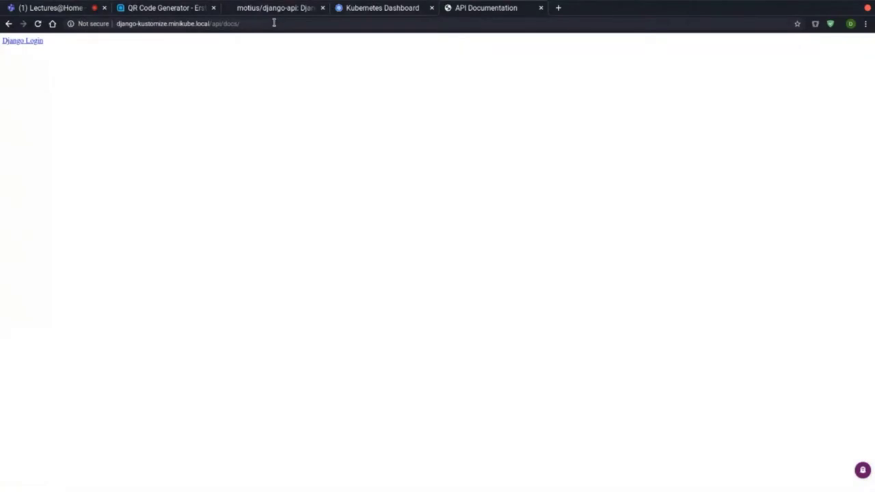
click(274, 23)
click(273, 22)
key(BackSpace)
key(BackSpace)
key(BackSpace)
key(BackSpace)
key(BackSpace)
key(BackSpace)
key(BackSpace)
key(BackSpace)
key(BackSpace)
key(BackSpace)
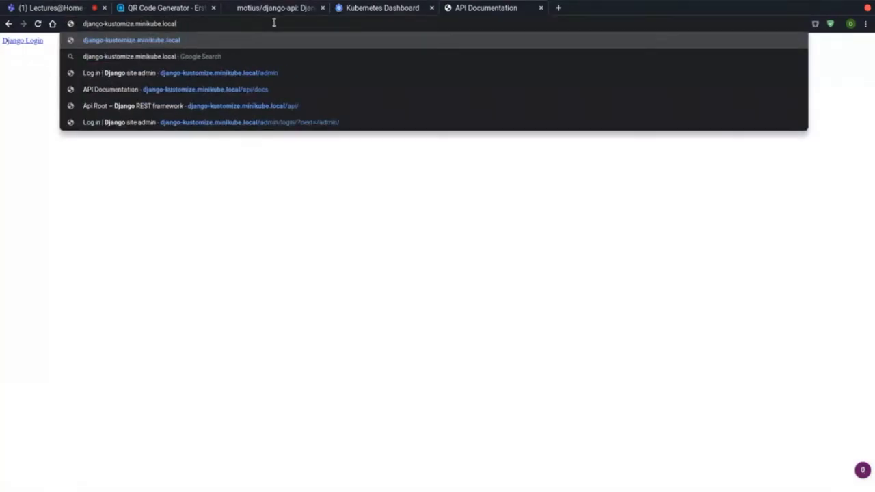
- Load the bare host address to get the 404 URL-pattern page, then show the window overview
key(Return)
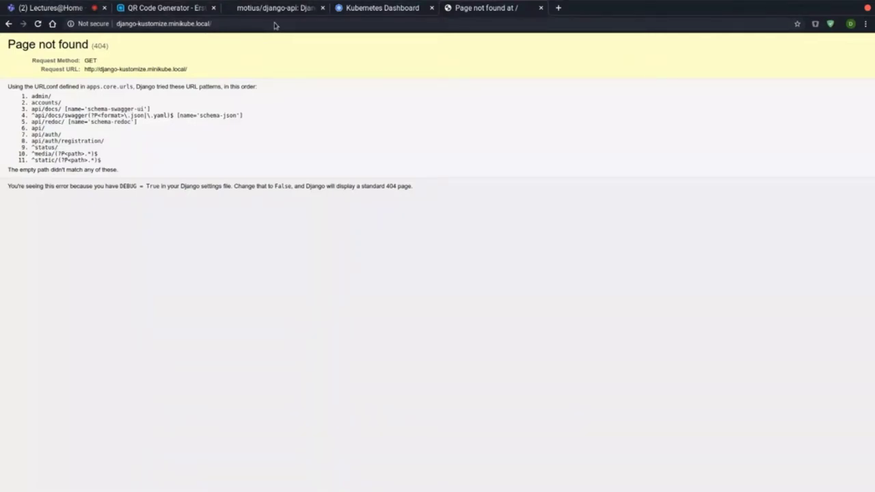
key(alt+Tab)
key(super)
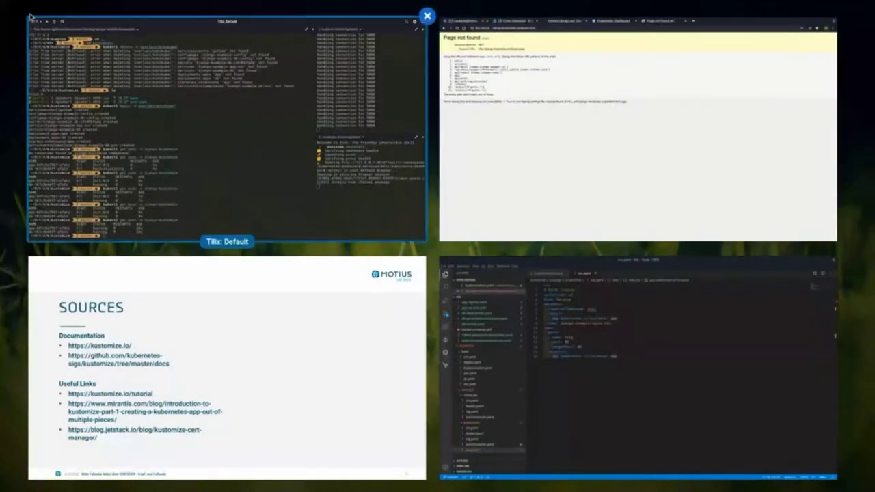
- Bring Chrome back from the overview and close the Lectures@Home tab
click(544, 93)
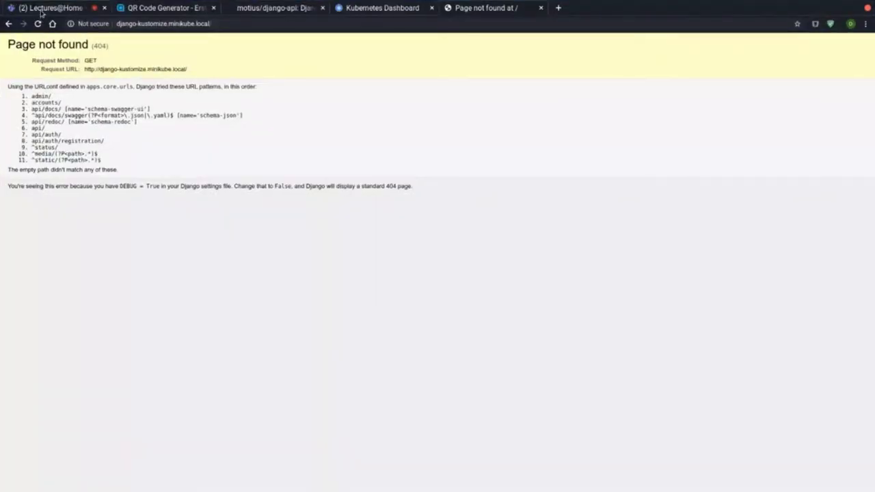
click(41, 8)
key(ctrl+w)
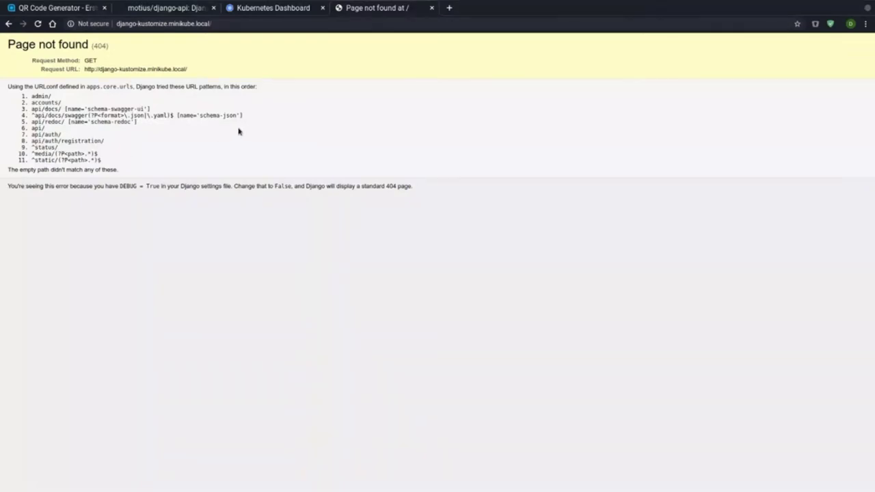
- Close the Page not found tab and the QR Code Generator tab
click(431, 9)
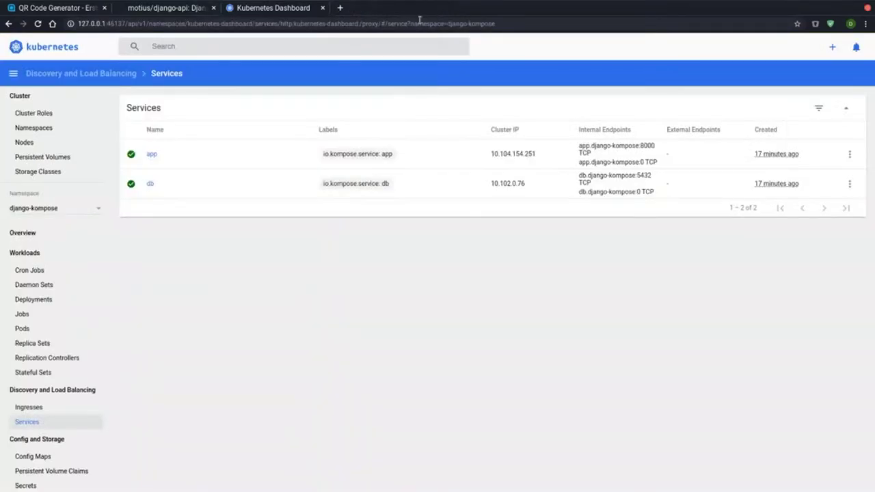
click(104, 7)
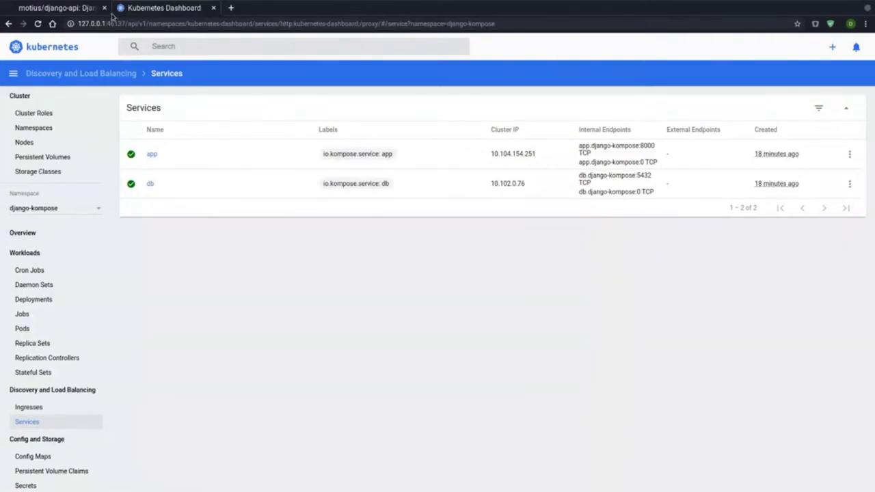
- Switch to the motius/django-api tab, clear the code-line selection, and scroll to the file list
click(73, 8)
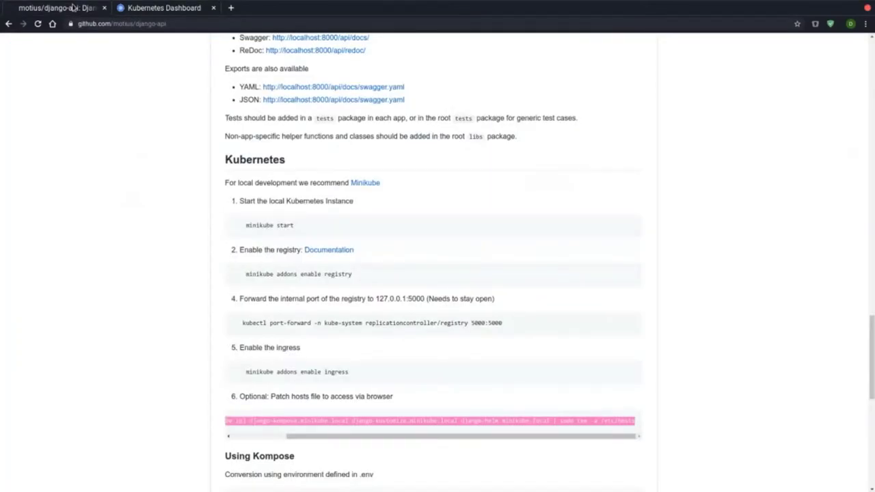
click(143, 164)
scroll(143, 164, up, 15)
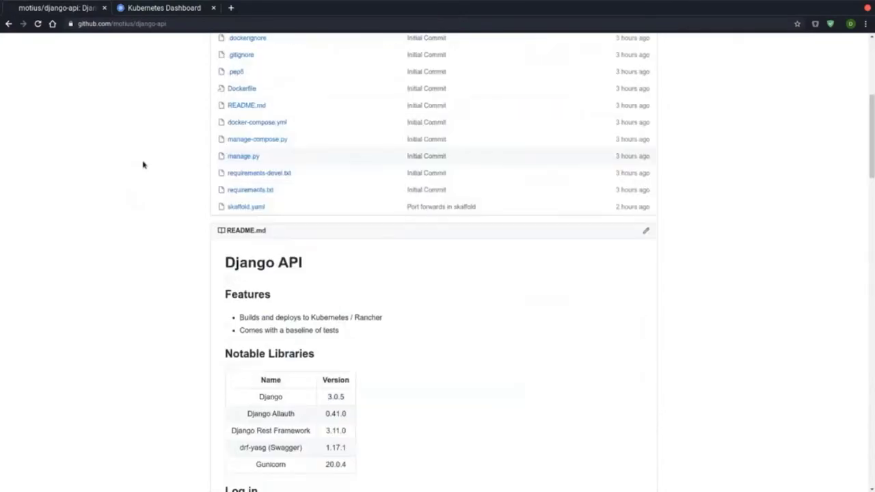
scroll(142, 164, up, 5)
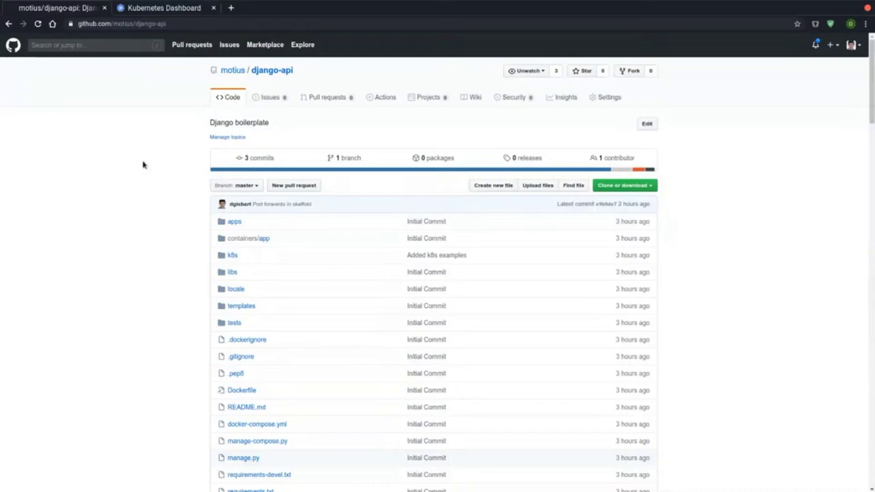
- Glance at GitHub notifications, then move to Kubernetes Dashboard and bring the Tilix terminal forward
click(817, 46)
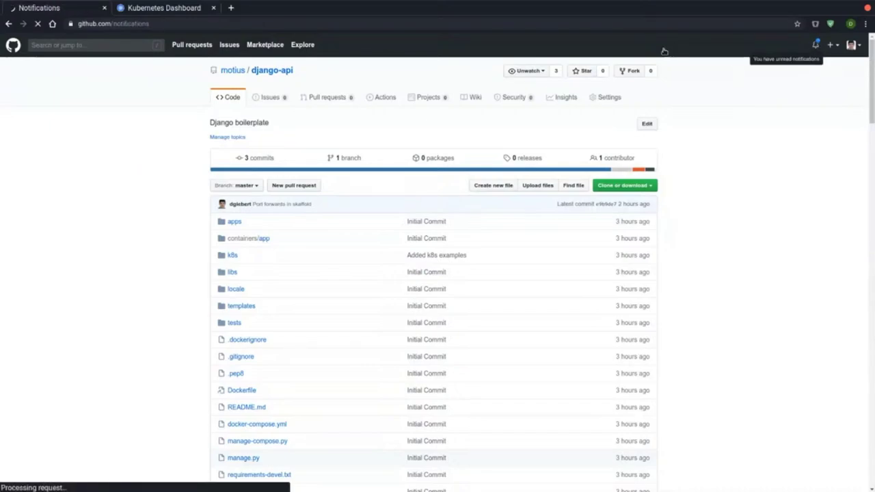
click(8, 24)
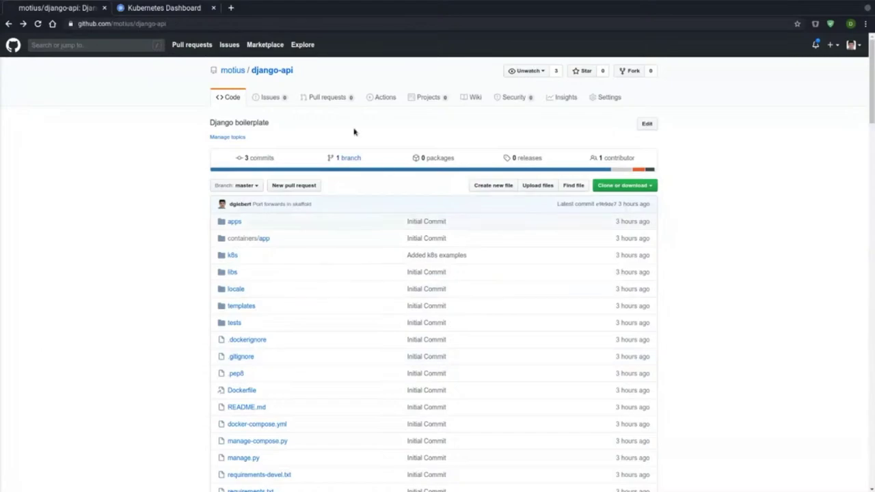
click(171, 5)
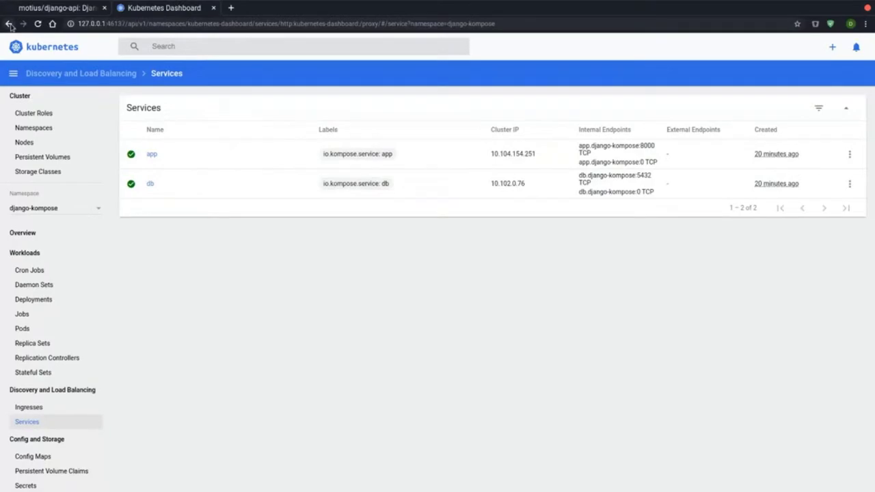
mouse_move(0, 0)
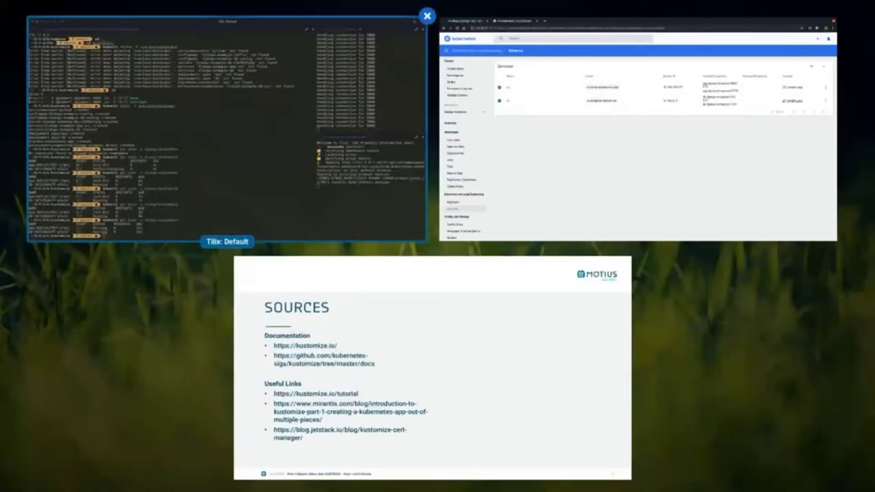
click(226, 130)
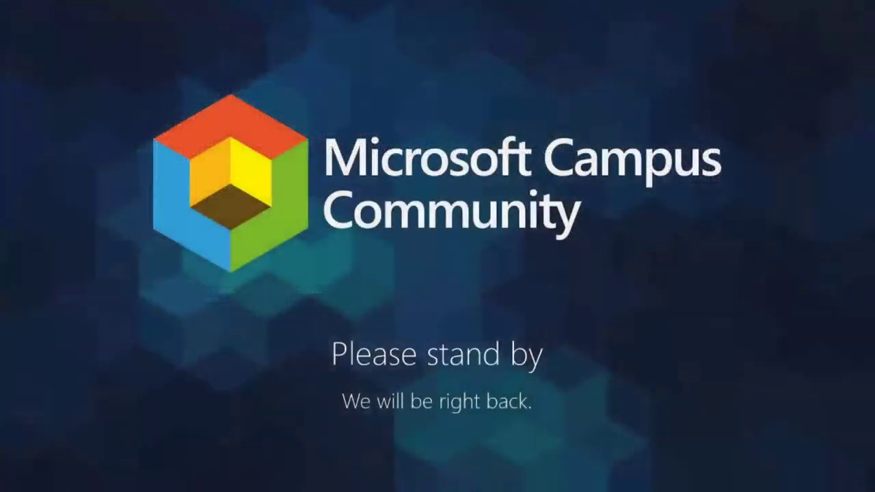